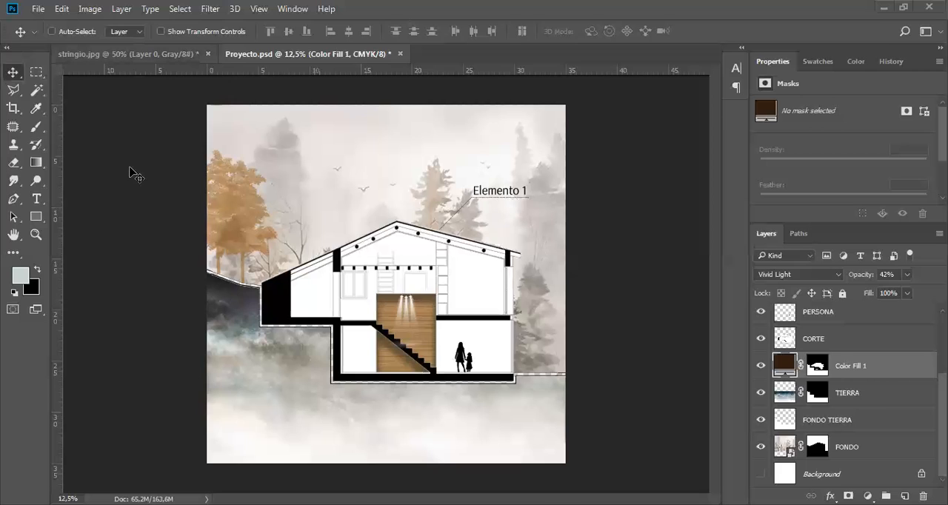
Bring up the stringio.jpg drawing and create a new Letter document, 8 x 11 inches at 300 ppi.
{"action": "key", "text": "ctrl+Tab"}
{"action": "left_click_drag", "start_coordinate": [213, 49], "coordinate": [354, 78]}
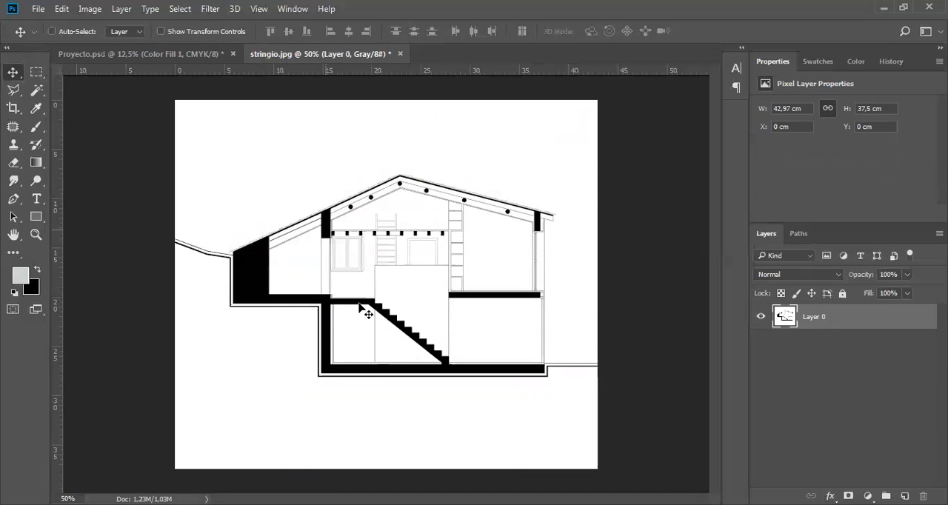
{"action": "left_click", "coordinate": [36, 9]}
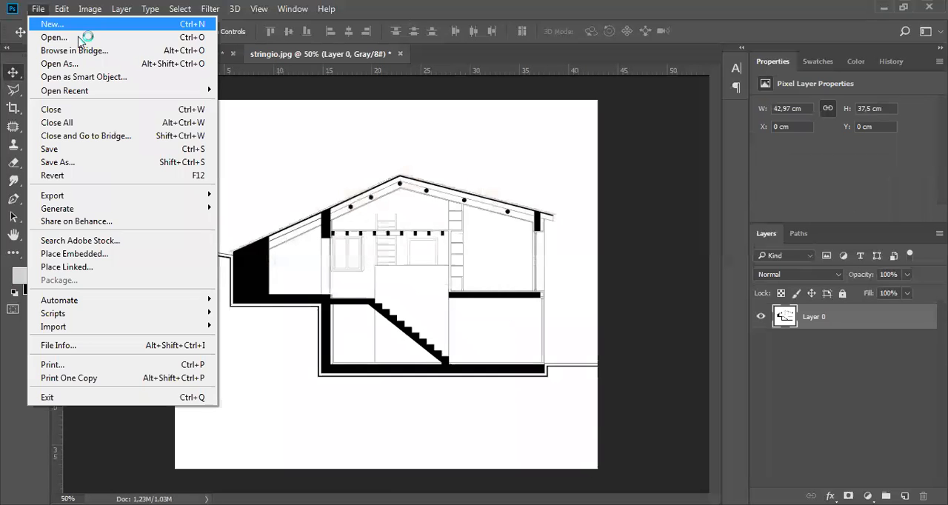
{"action": "left_click", "coordinate": [478, 183]}
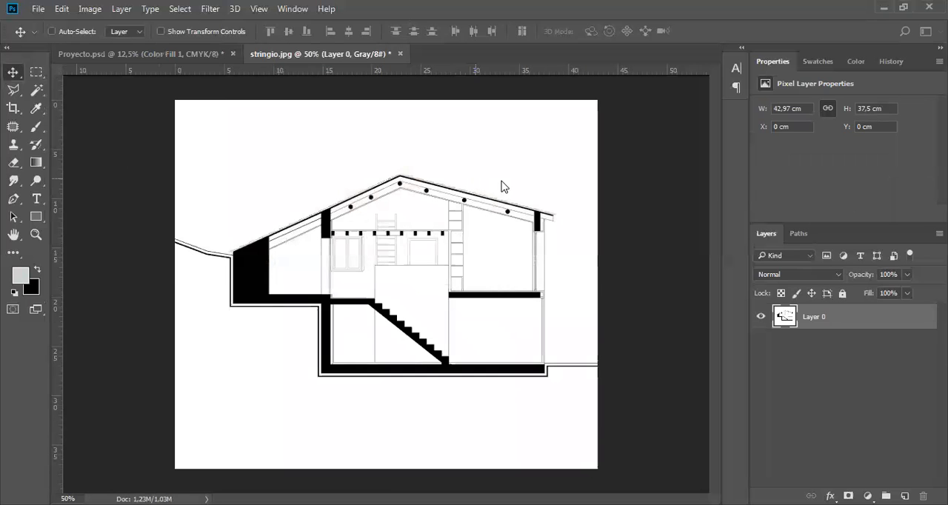
{"action": "key", "text": "ctrl+n"}
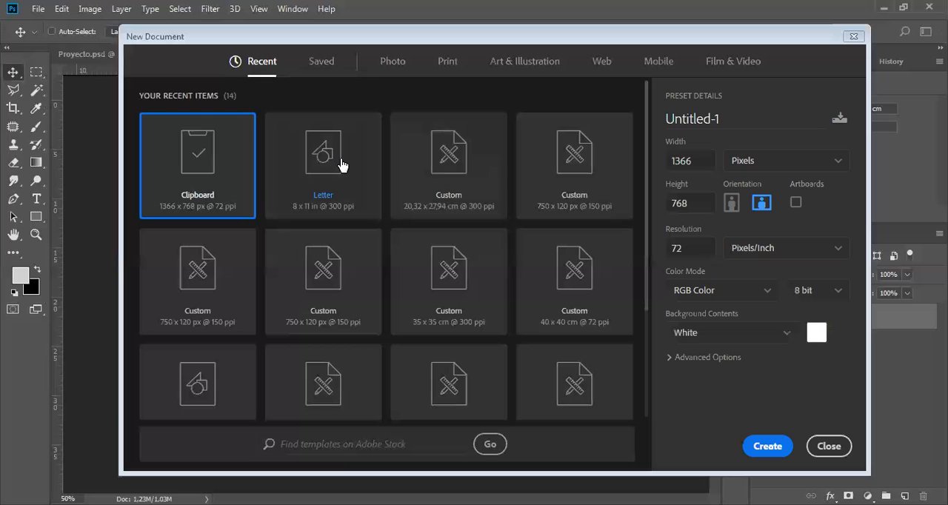
{"action": "left_click", "coordinate": [341, 164]}
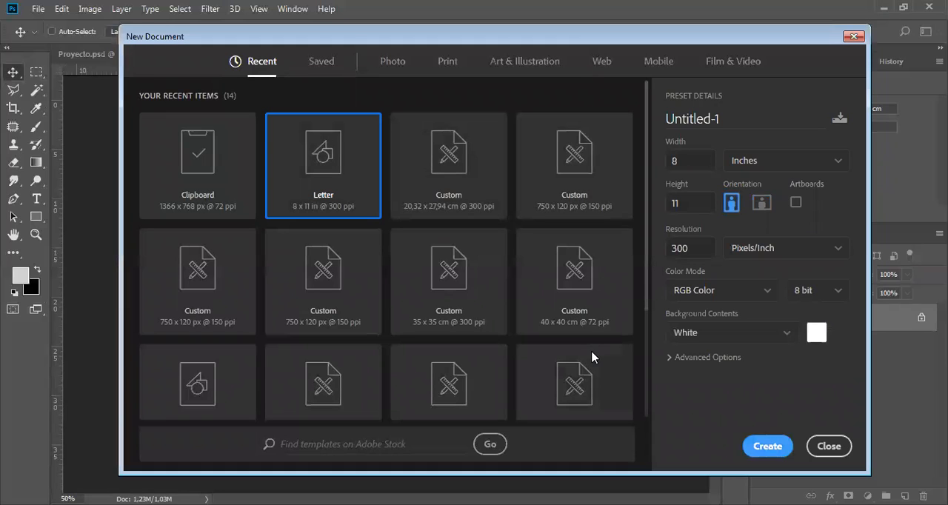
{"action": "key", "text": "Return"}
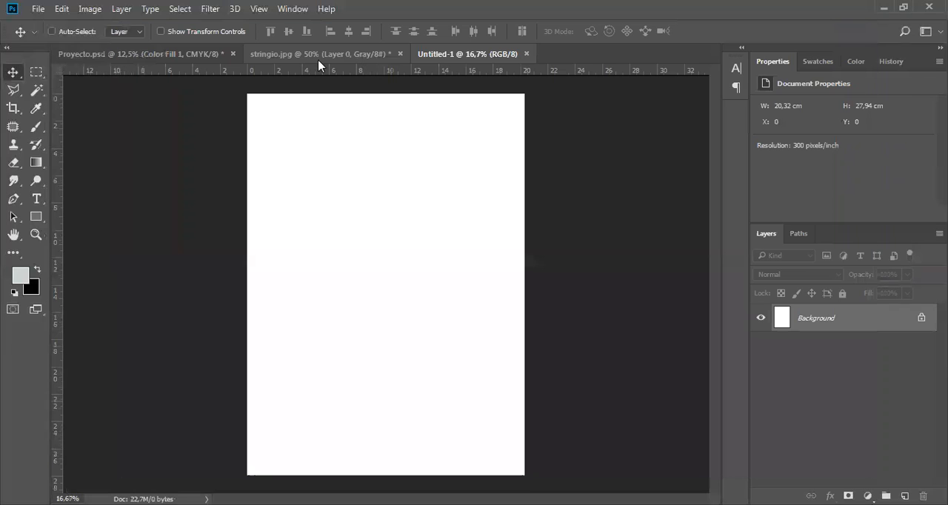
Copy the house section from stringio.jpg into the middle of the new document and unlock that document's Background layer.
{"action": "left_click_drag", "start_coordinate": [318, 58], "coordinate": [319, 61]}
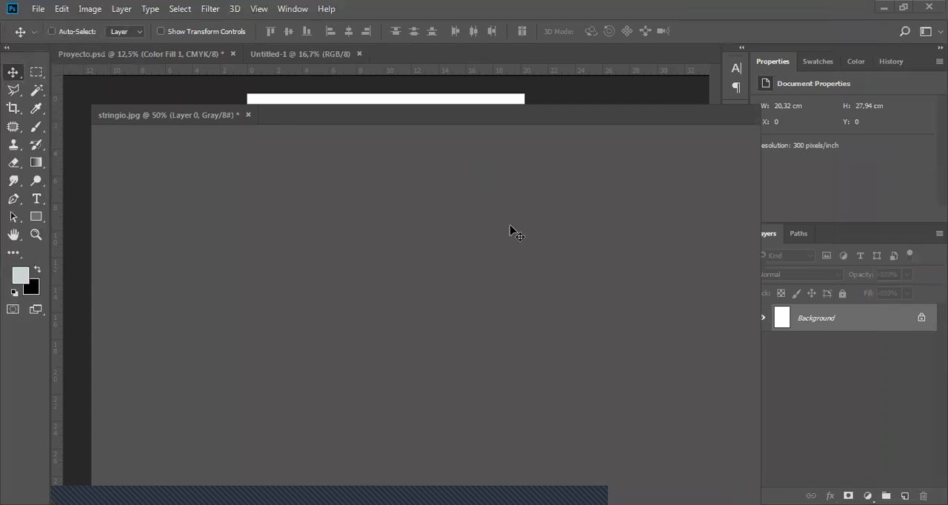
{"action": "left_click_drag", "start_coordinate": [326, 115], "coordinate": [321, 59]}
{"action": "left_click", "coordinate": [321, 58]}
{"action": "mouse_move", "coordinate": [474, 232]}
{"action": "left_mouse_down"}
{"action": "mouse_move", "coordinate": [380, 263]}
{"action": "mouse_move", "coordinate": [375, 285]}
{"action": "mouse_move", "coordinate": [393, 292]}
{"action": "left_mouse_up"}
{"action": "left_click", "coordinate": [921, 344]}
Crop the new document closely around the house section, to about 10.3 x 10.5 cm.
{"action": "left_click", "coordinate": [14, 111]}
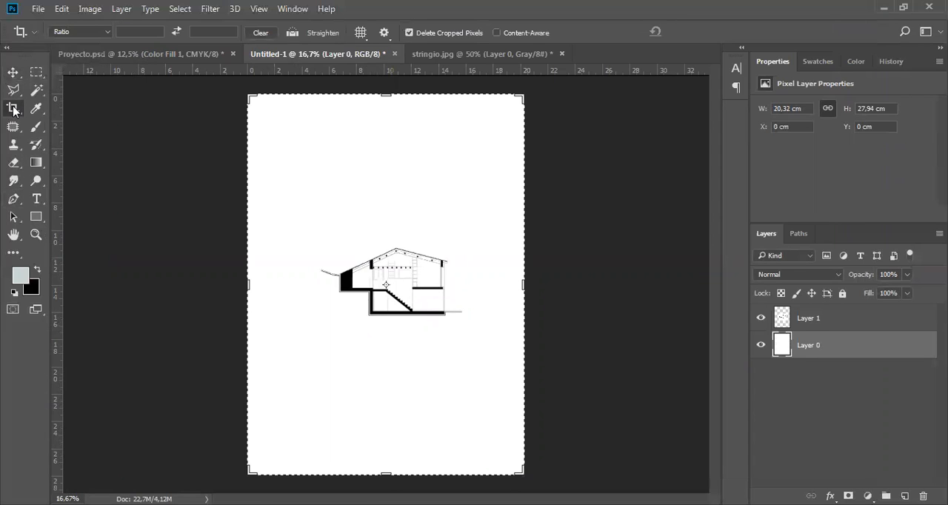
{"action": "left_click_drag", "start_coordinate": [250, 97], "coordinate": [286, 162]}
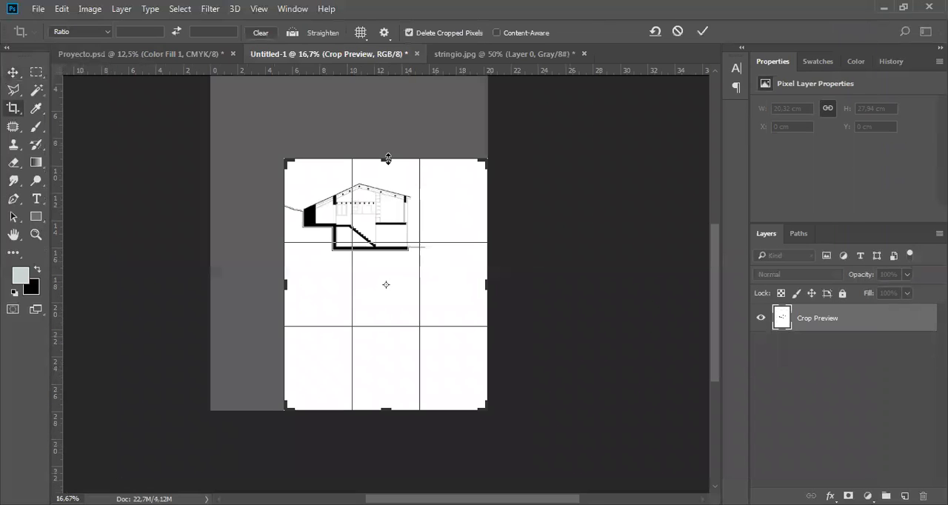
{"action": "left_click_drag", "start_coordinate": [487, 409], "coordinate": [457, 351]}
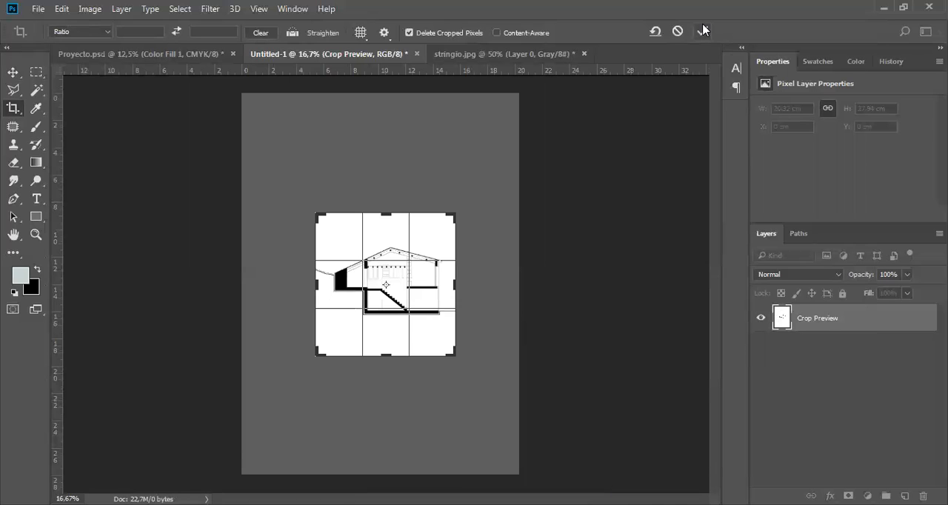
{"action": "key", "text": "Return"}
Merge the section drawing in Layer 1 with the white Layer 0 into a single layer.
{"action": "scroll", "coordinate": [434, 308], "scroll_direction": "up", "scroll_amount": 2}
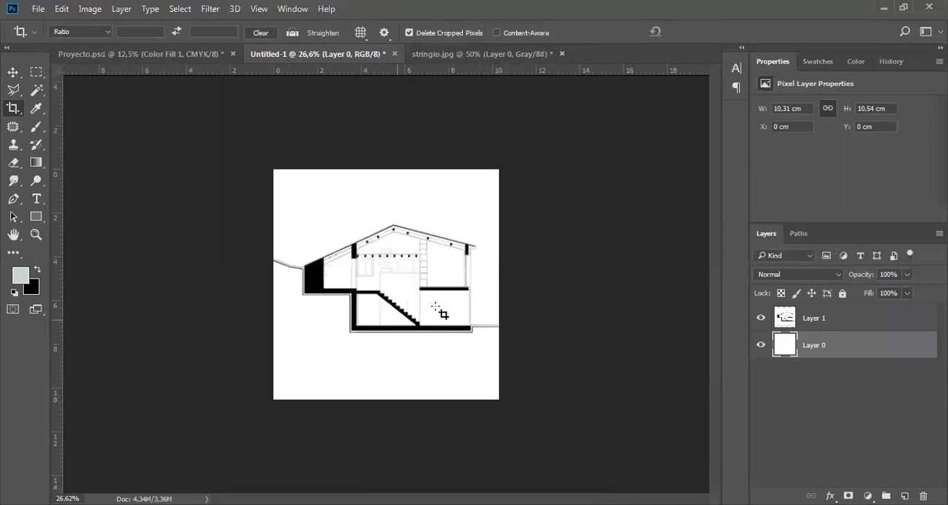
{"action": "scroll", "coordinate": [436, 308], "scroll_direction": "up", "scroll_amount": 2}
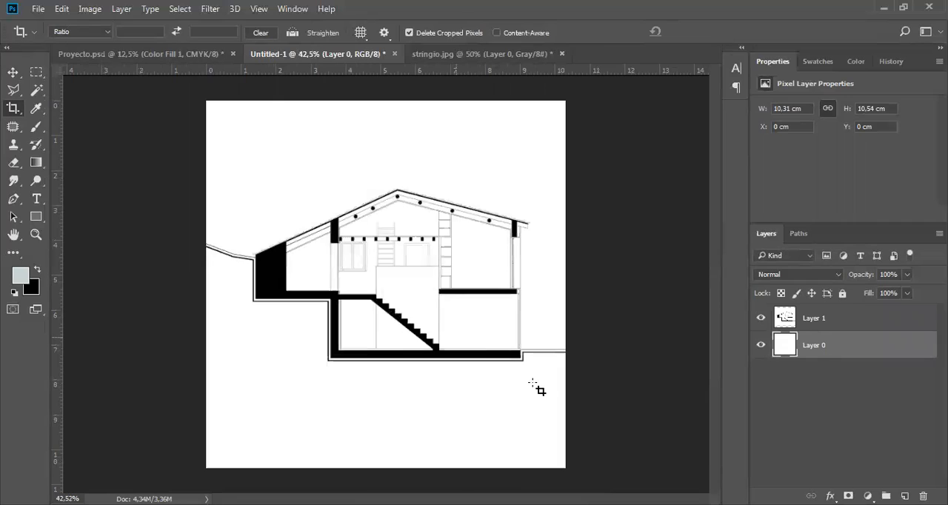
{"action": "key", "text": "v"}
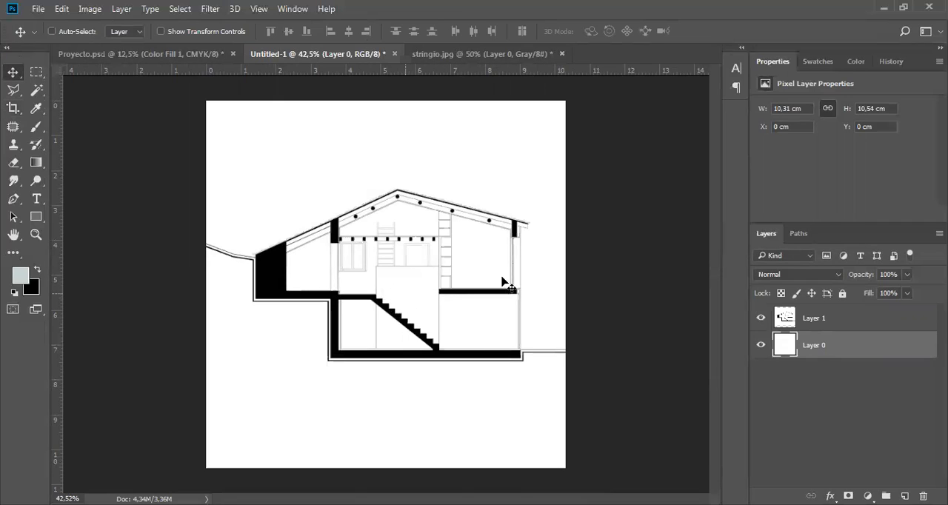
{"action": "left_click", "coordinate": [762, 348]}
{"action": "key", "text": "ctrl+z"}
{"action": "left_click", "coordinate": [854, 320], "text": "shift"}
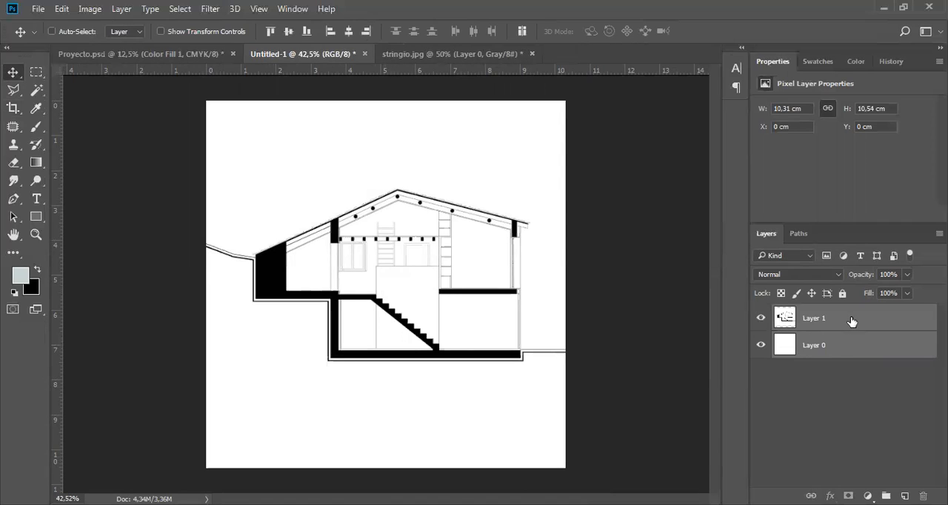
{"action": "right_click", "coordinate": [783, 350]}
{"action": "left_click", "coordinate": [630, 470]}
Rename the merged layer as Corte.
{"action": "double_click", "coordinate": [812, 318]}
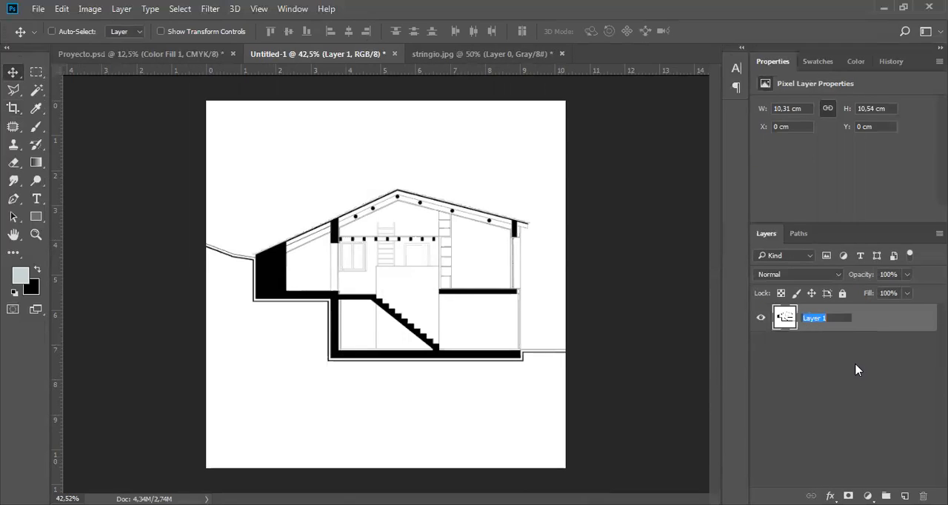
{"action": "type", "text": "R"}
{"action": "key", "text": "BackSpace"}
{"action": "type", "text": "Corte"}
{"action": "key", "text": "Return"}
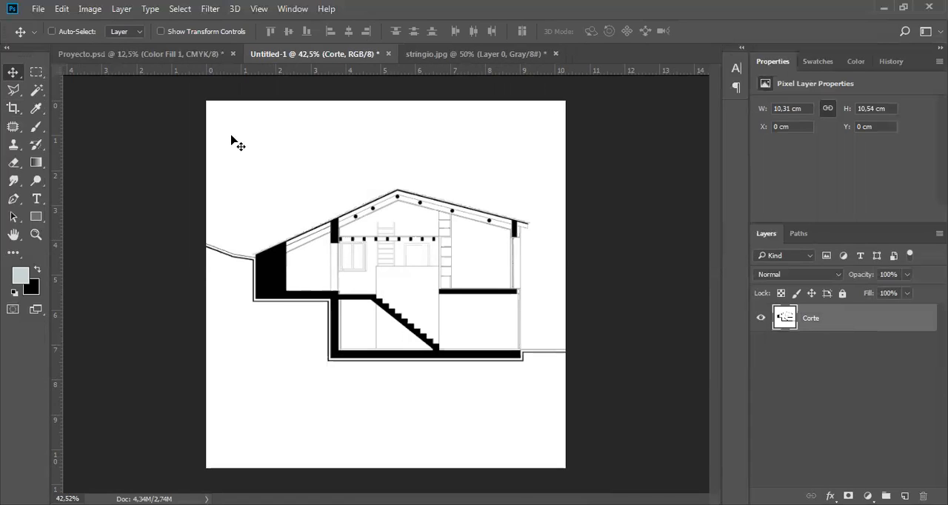
Start opening an image file and browse from the desktop to the ARTS ONLINE > 6-TEXTURAS > FONDOS folder.
{"action": "left_click", "coordinate": [42, 10]}
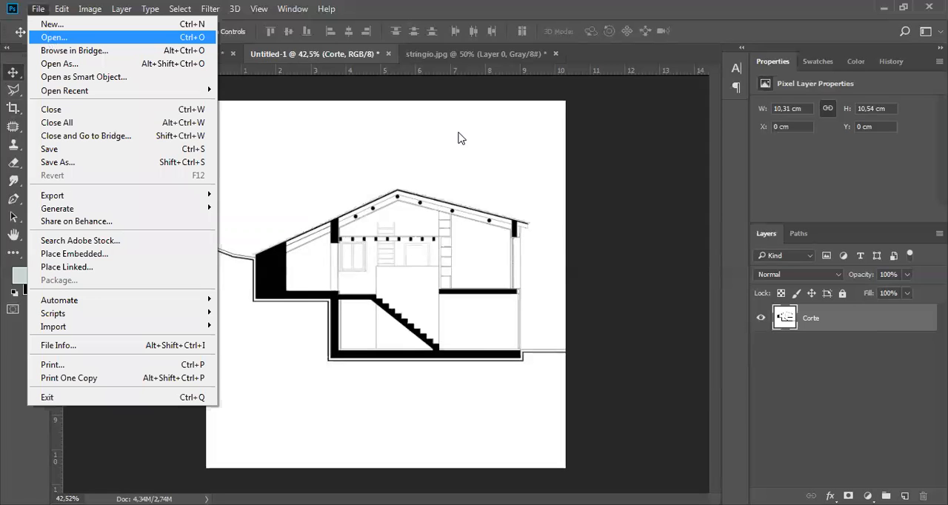
{"action": "key", "text": "Return"}
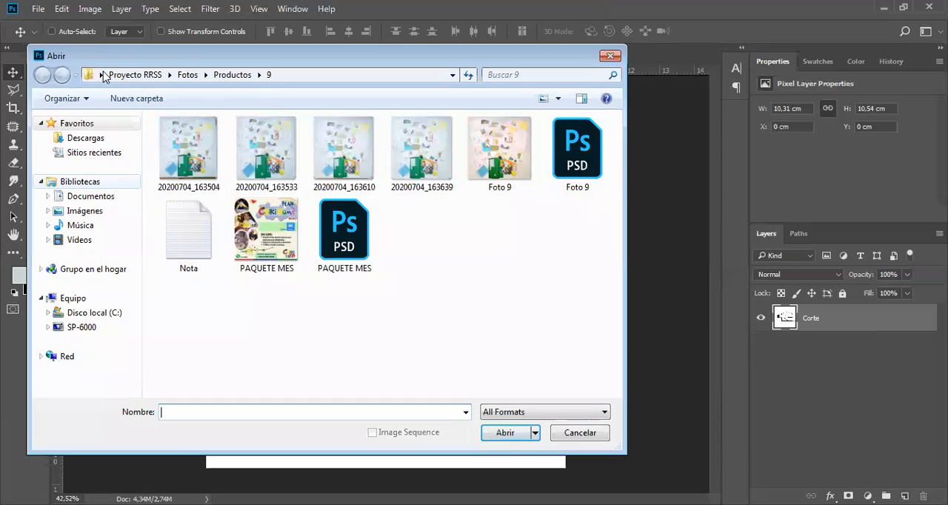
{"action": "left_click", "coordinate": [100, 76]}
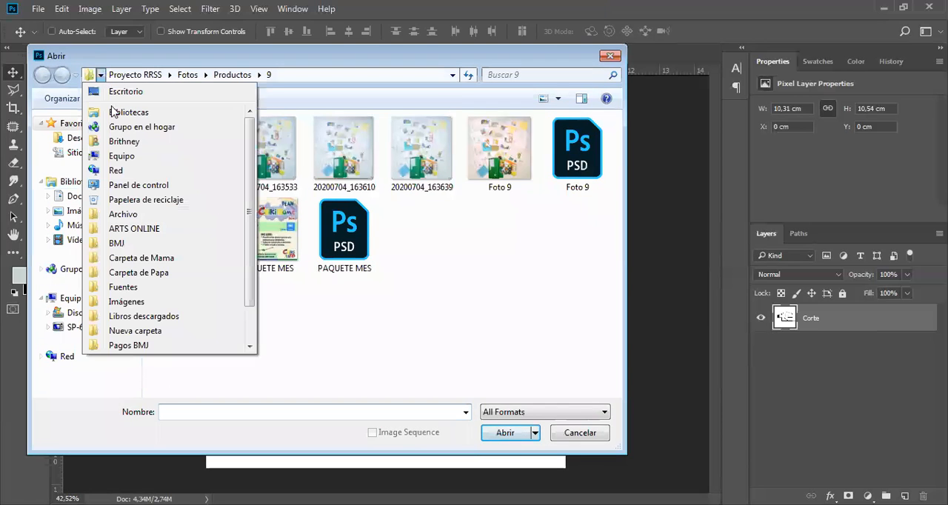
{"action": "key", "text": "Return"}
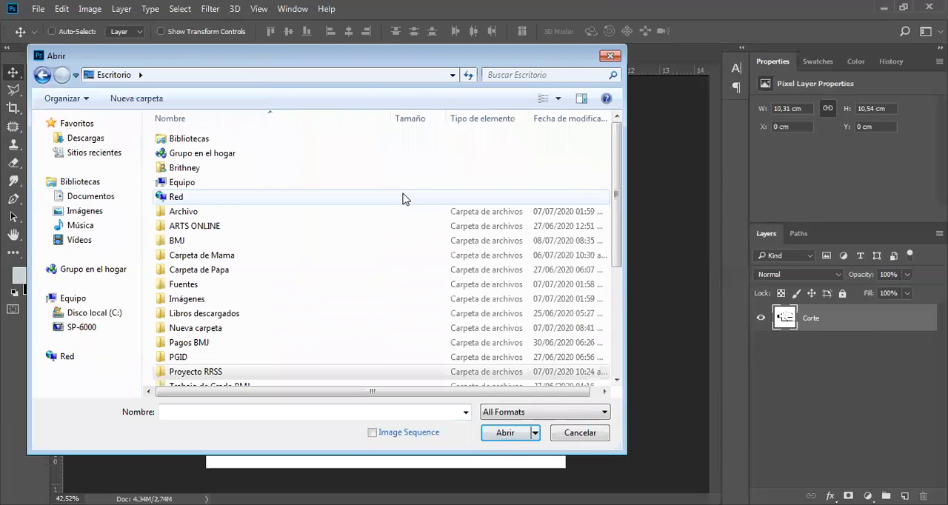
{"action": "left_click", "coordinate": [196, 225]}
{"action": "double_click", "coordinate": [207, 227]}
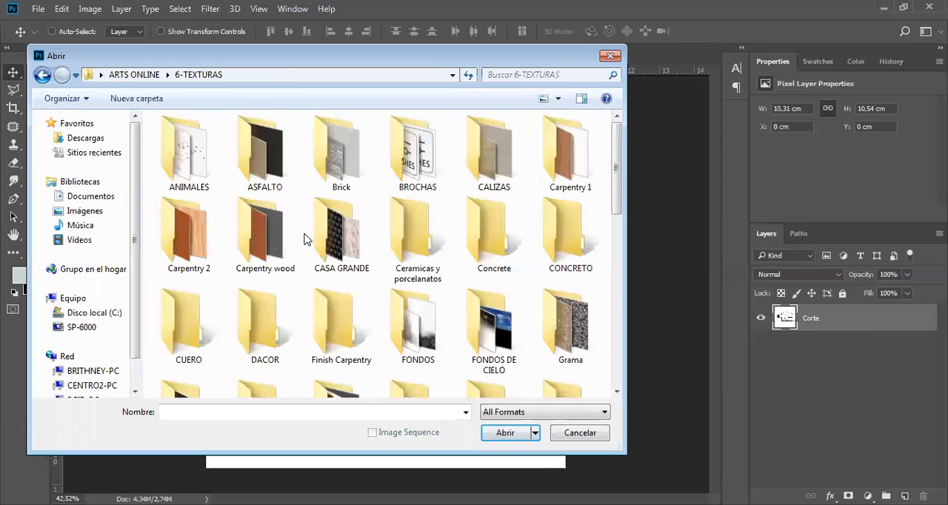
{"action": "scroll", "coordinate": [533, 223], "scroll_direction": "down", "scroll_amount": 1}
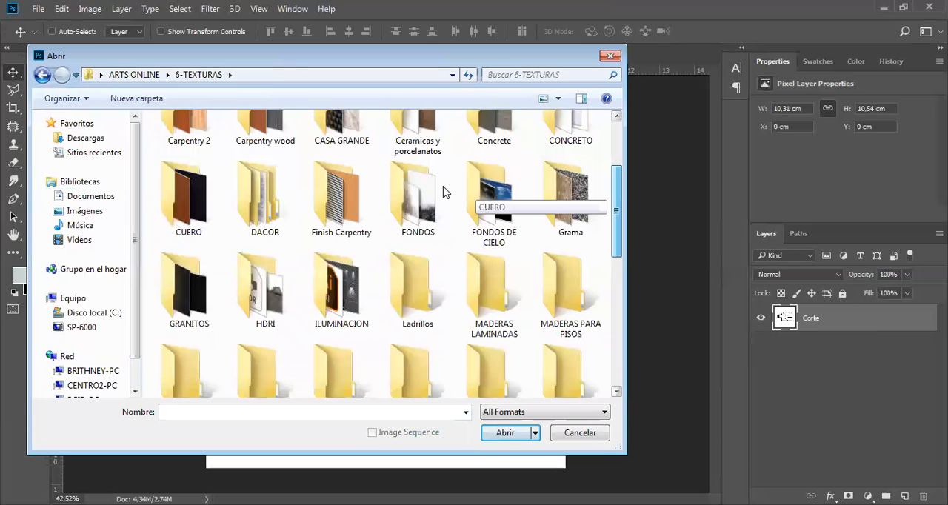
{"action": "double_click", "coordinate": [435, 206]}
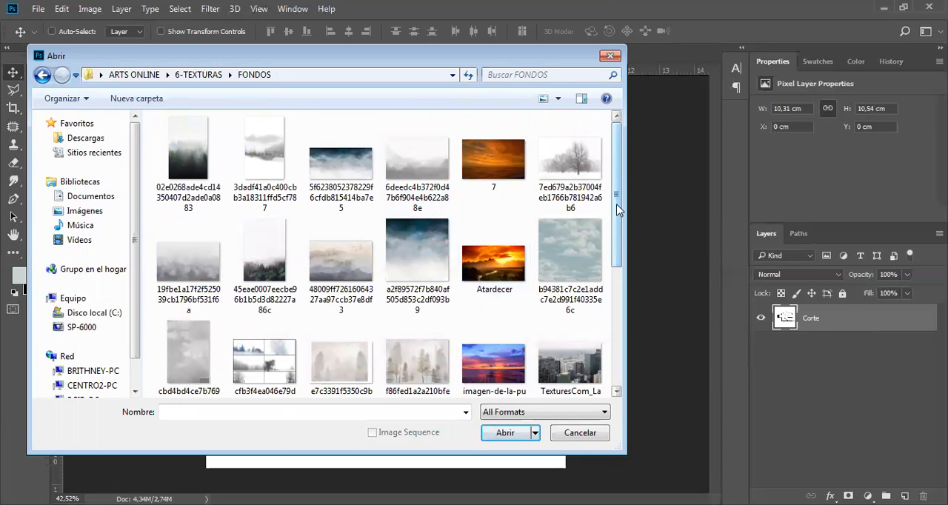
{"action": "left_click_drag", "start_coordinate": [625, 248], "coordinate": [624, 328]}
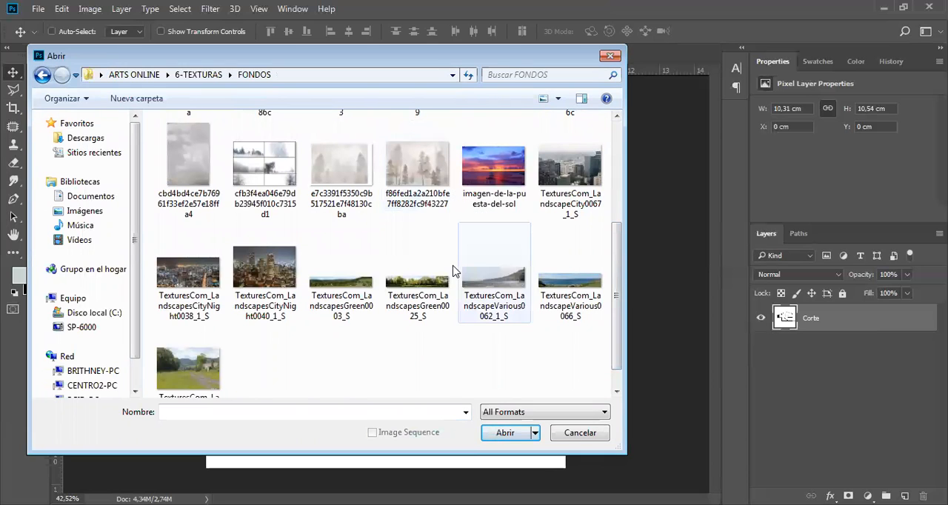
{"action": "left_click", "coordinate": [189, 368]}
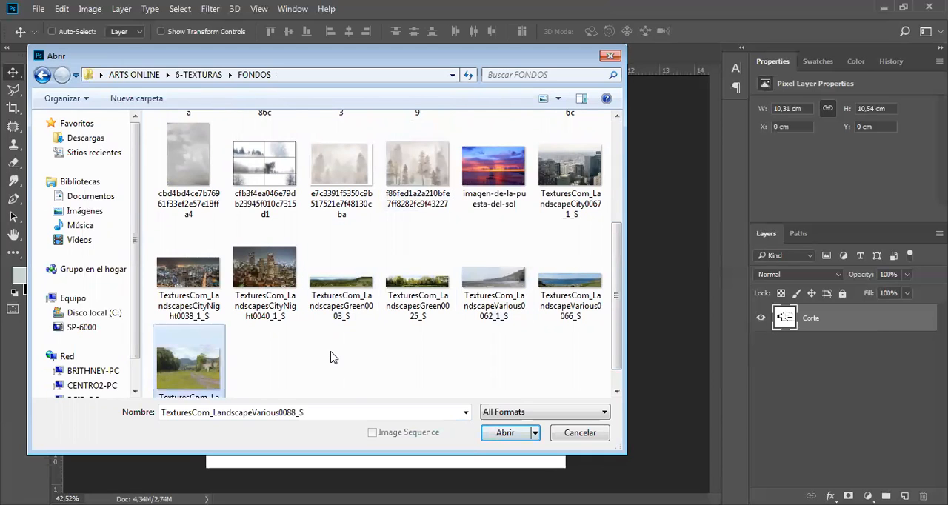
{"action": "scroll", "coordinate": [624, 279], "scroll_direction": "down", "scroll_amount": 1}
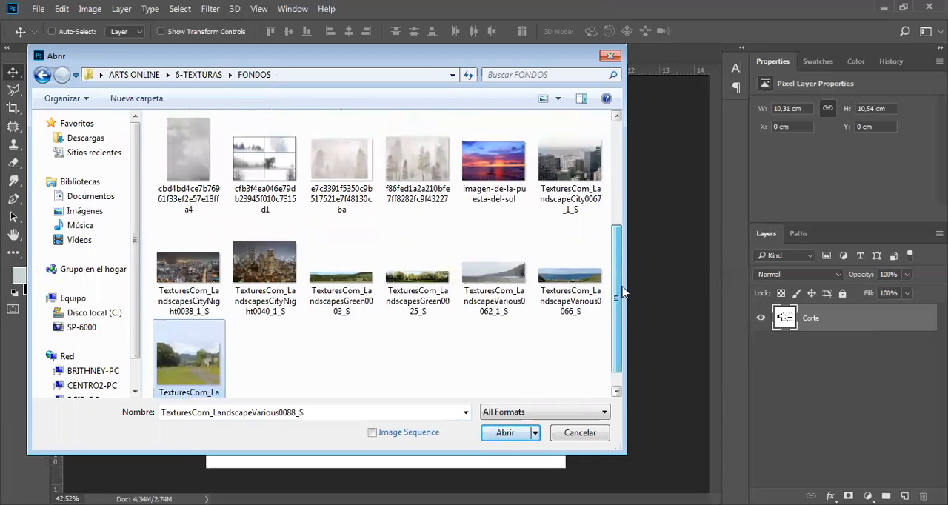
{"action": "scroll", "coordinate": [624, 279], "scroll_direction": "up", "scroll_amount": 2}
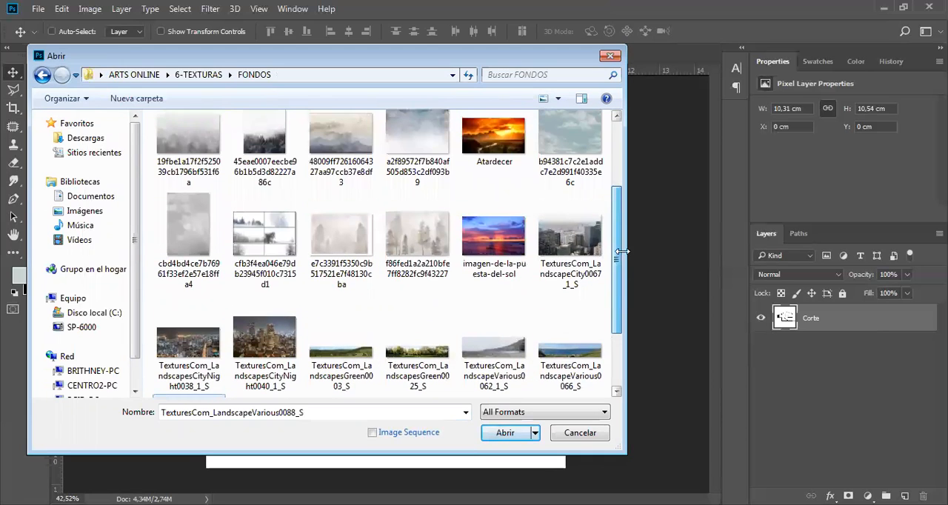
{"action": "scroll", "coordinate": [397, 289], "scroll_direction": "up", "scroll_amount": 1}
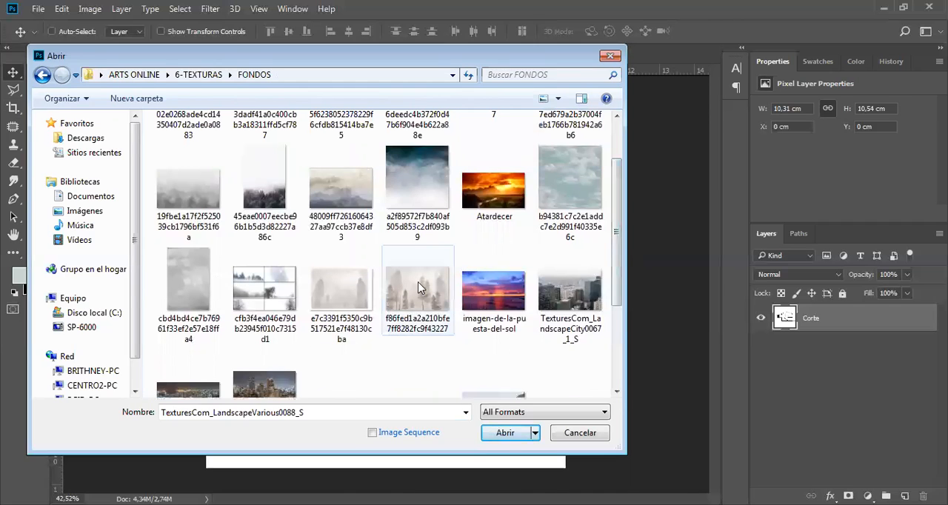
{"action": "left_click", "coordinate": [416, 309]}
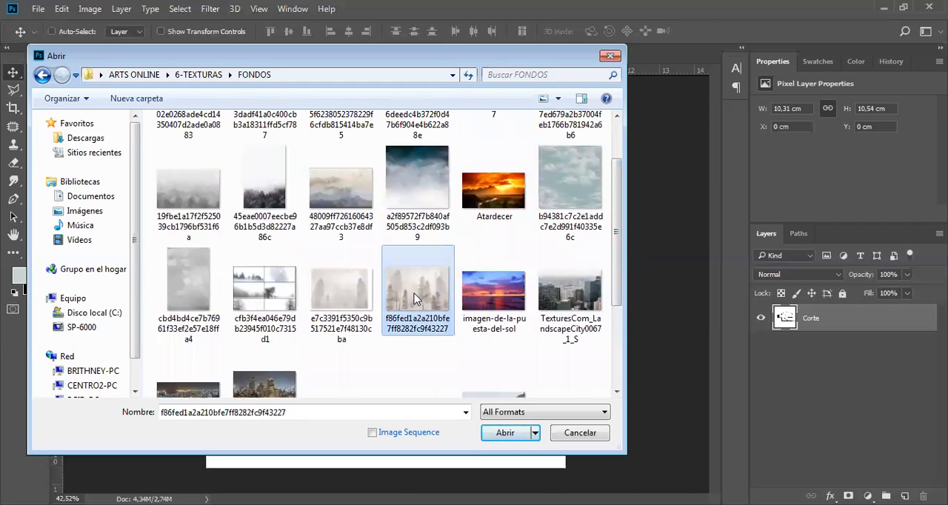
{"action": "left_click", "coordinate": [342, 181]}
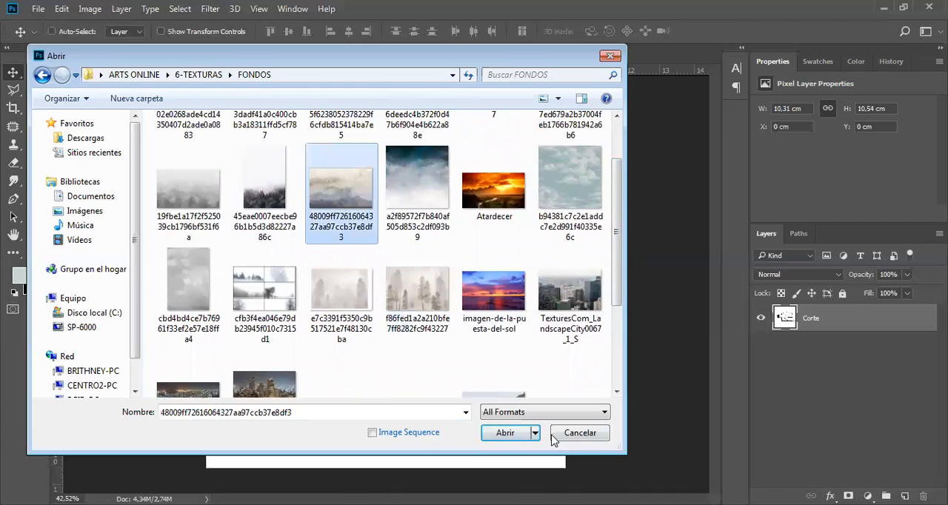
{"action": "left_click", "coordinate": [505, 433]}
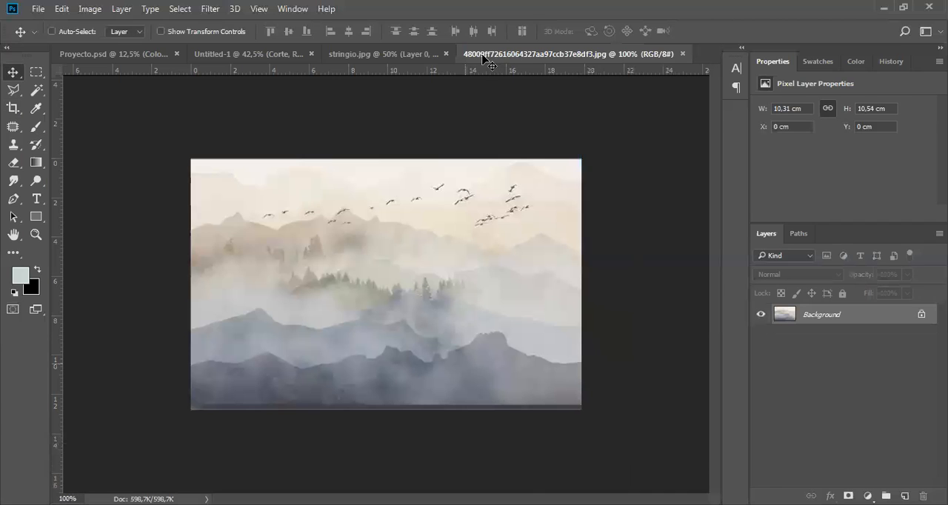
Copy the mountain background into the section document as a new layer and close the mountain image file.
{"action": "left_click_drag", "start_coordinate": [263, 97], "coordinate": [260, 90]}
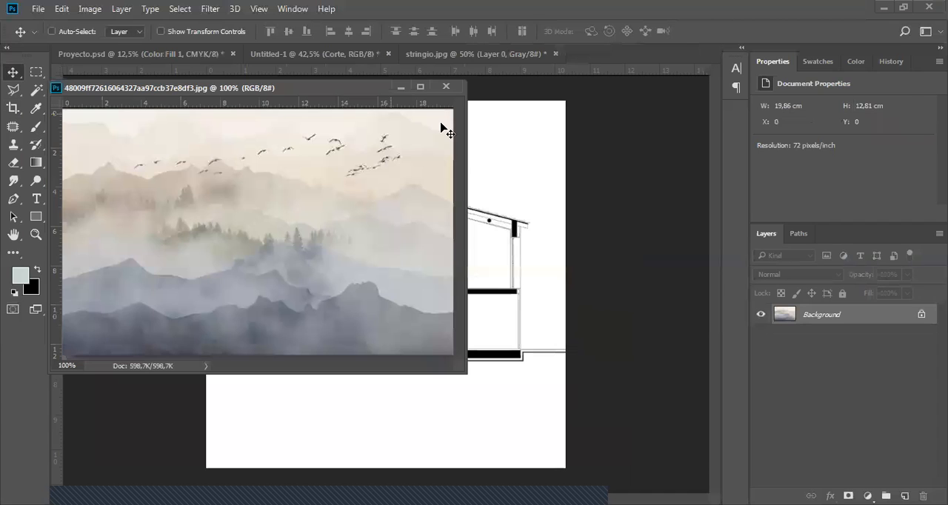
{"action": "left_click_drag", "start_coordinate": [846, 314], "coordinate": [520, 203]}
{"action": "left_click_drag", "start_coordinate": [597, 273], "coordinate": [596, 272]}
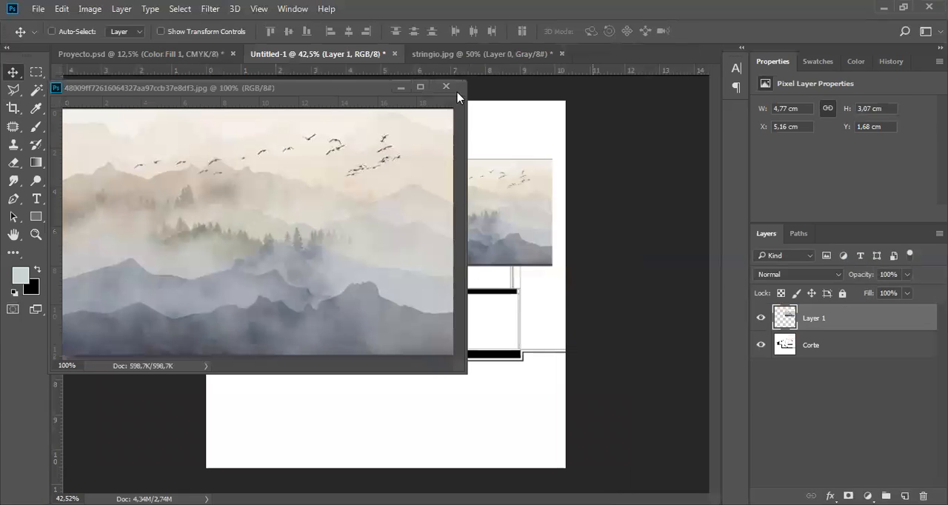
{"action": "left_click", "coordinate": [447, 86]}
Scale the mountain background to about 239% and position it centred across the canvas width, flush with the canvas's upper edge.
{"action": "left_click_drag", "start_coordinate": [460, 192], "coordinate": [280, 138]}
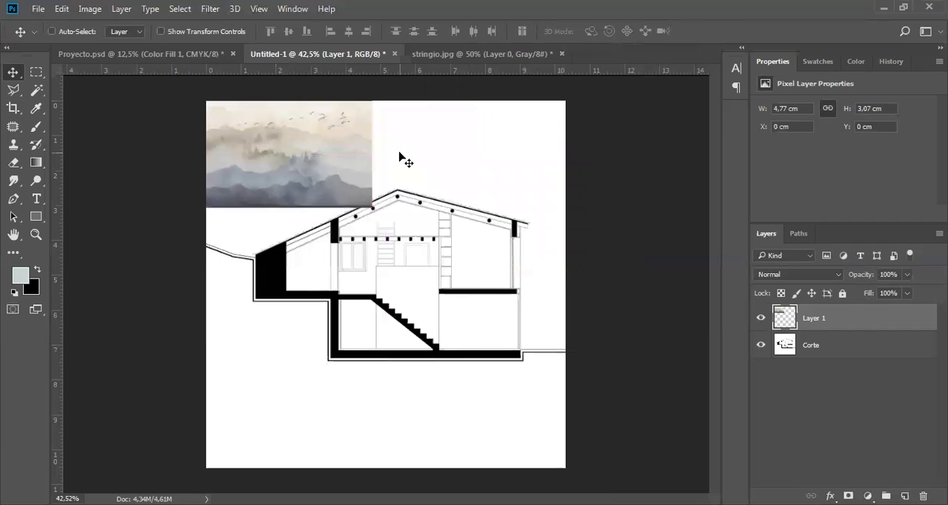
{"action": "key", "text": "ctrl+t"}
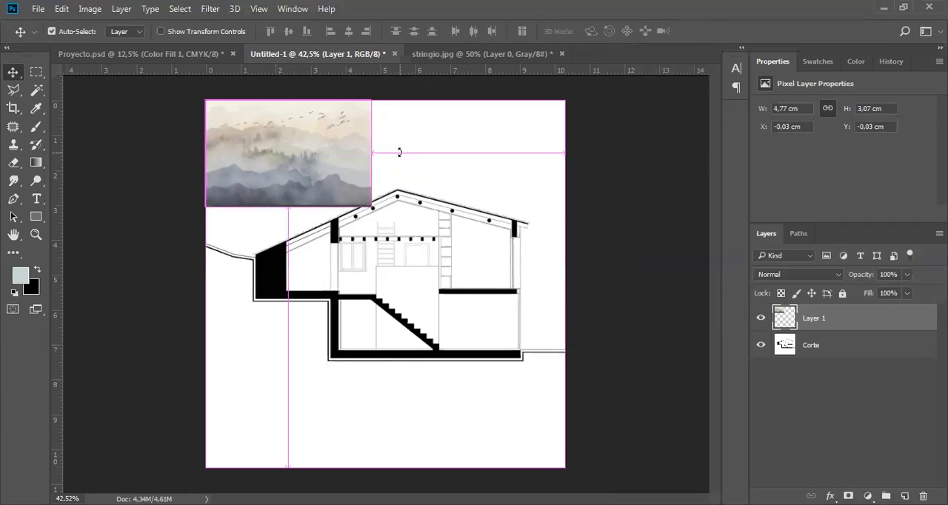
{"action": "key", "text": "ctrl+t"}
{"action": "left_click_drag", "start_coordinate": [373, 208], "coordinate": [614, 345]}
{"action": "left_click_drag", "start_coordinate": [440, 218], "coordinate": [426, 216]}
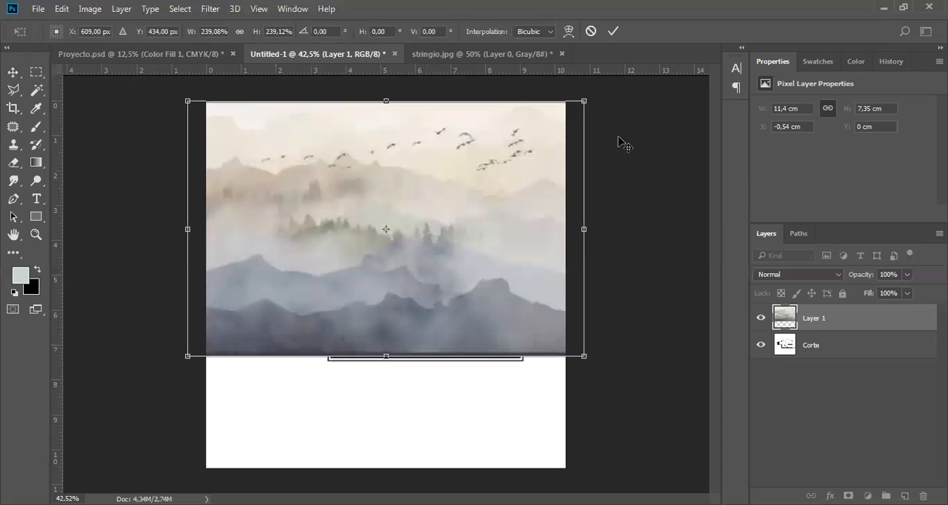
{"action": "key", "text": "Return"}
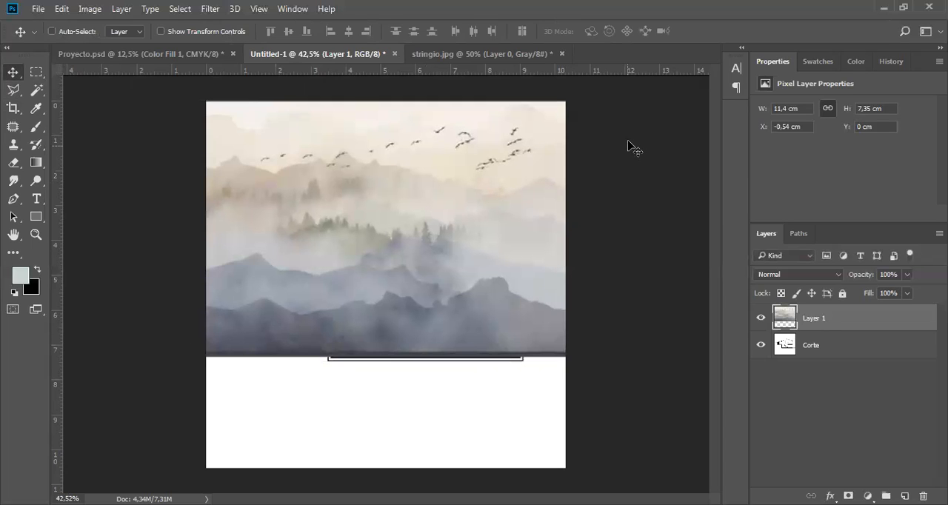
Hide the mountain layer and select the white sky area around the house on the Corte layer with the Magic Wand.
{"action": "left_click", "coordinate": [762, 320]}
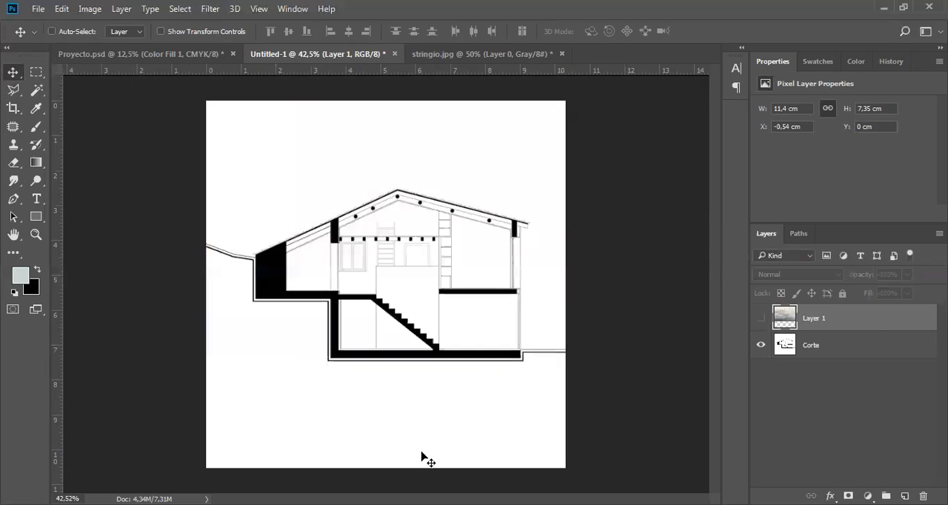
{"action": "left_click", "coordinate": [769, 348]}
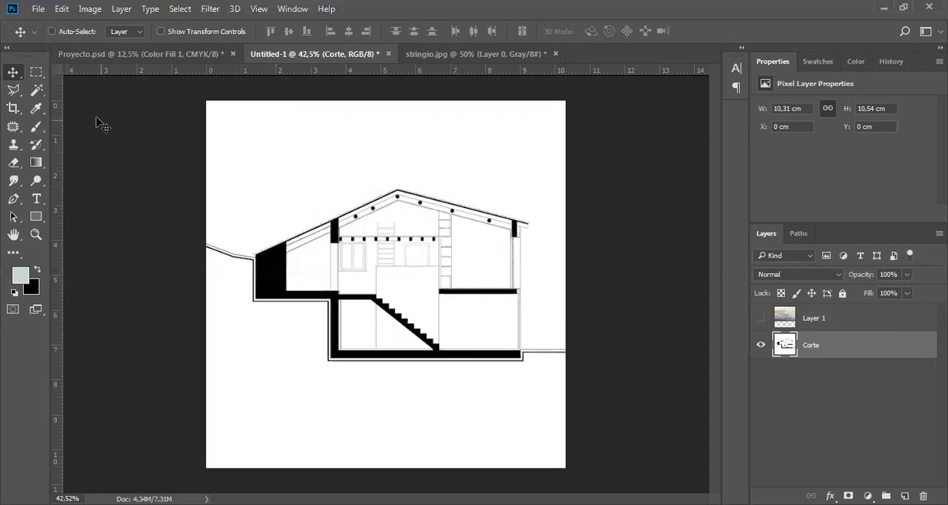
{"action": "left_click", "coordinate": [32, 92]}
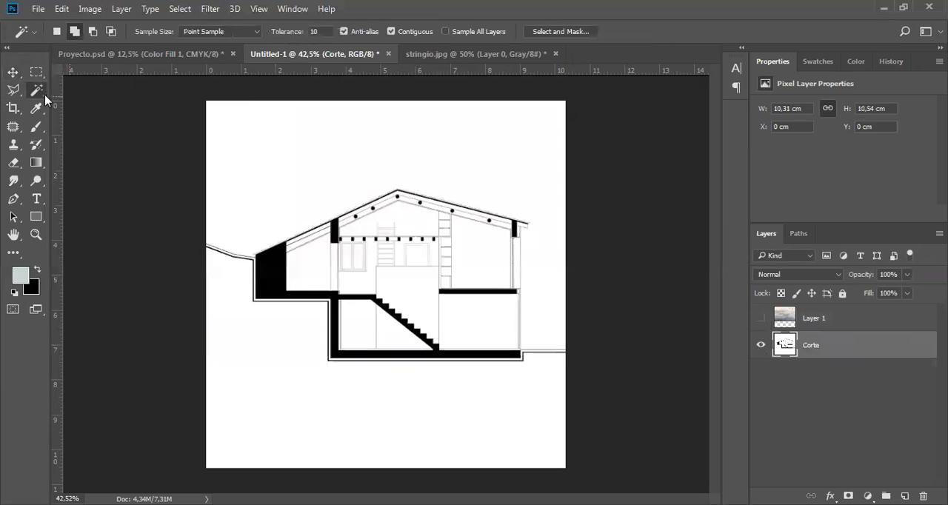
{"action": "left_click", "coordinate": [265, 141]}
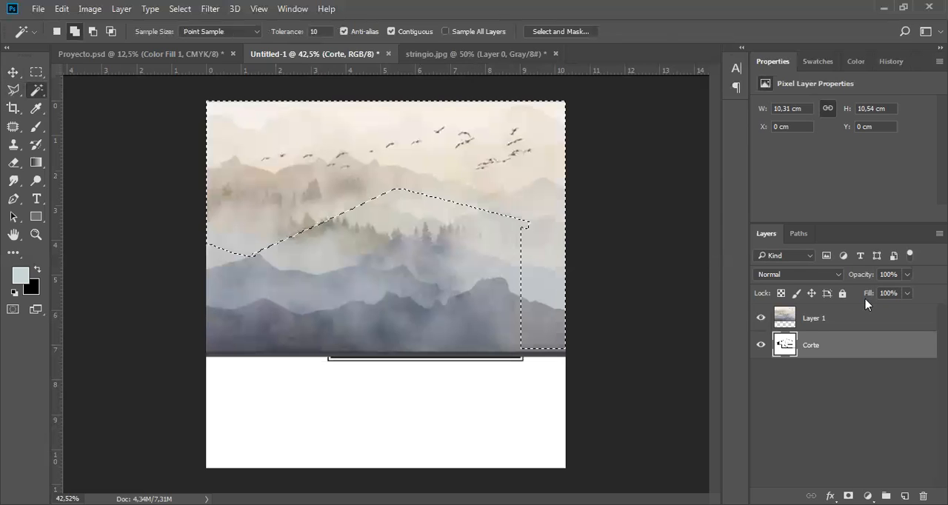
Show the mountain layer and mask it with the sky selection so it only fills the area behind the house.
{"action": "left_click", "coordinate": [866, 314]}
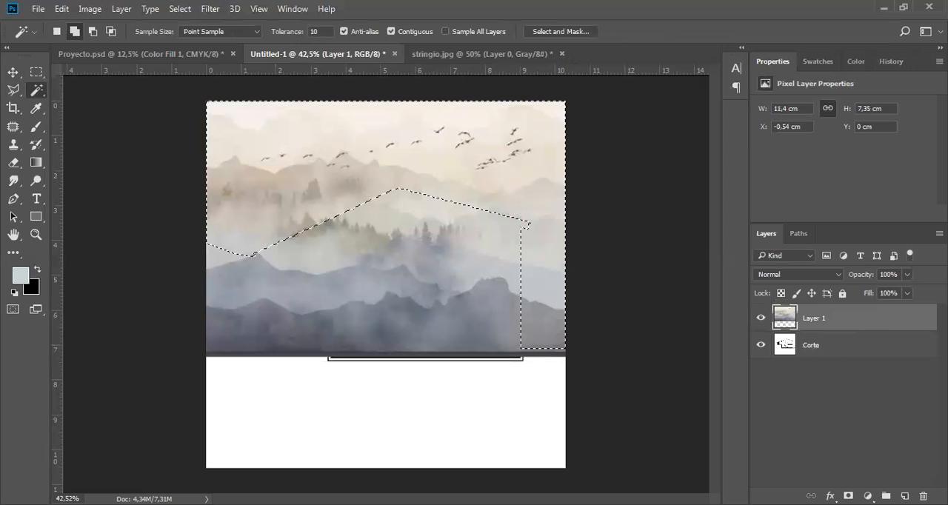
{"action": "left_click", "coordinate": [849, 496]}
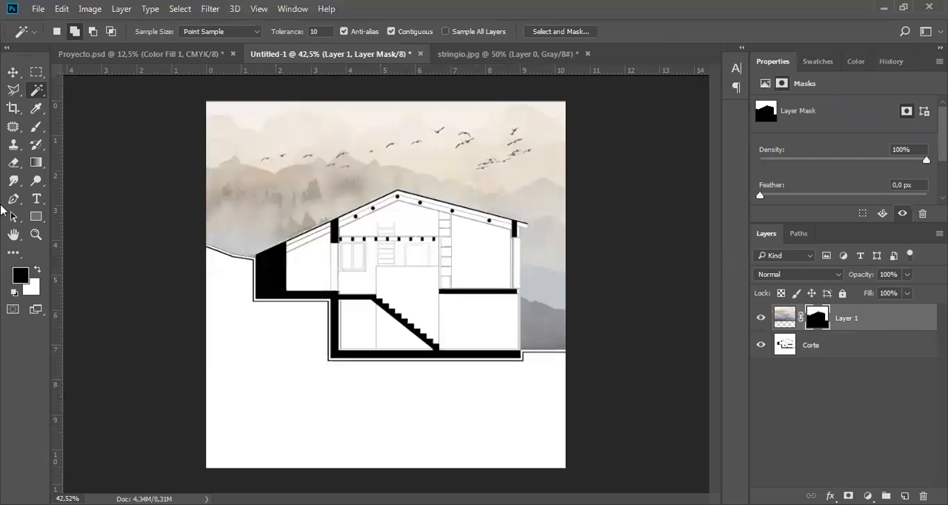
{"action": "key", "text": "v"}
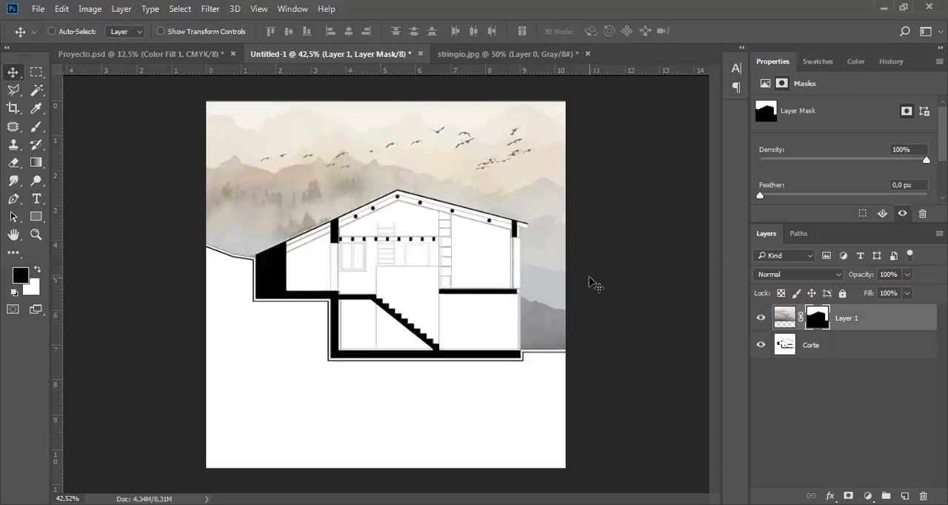
Add a new layer above Corte, then select the white ground area on Corte with the Magic Wand and cut it out.
{"action": "left_click", "coordinate": [877, 359]}
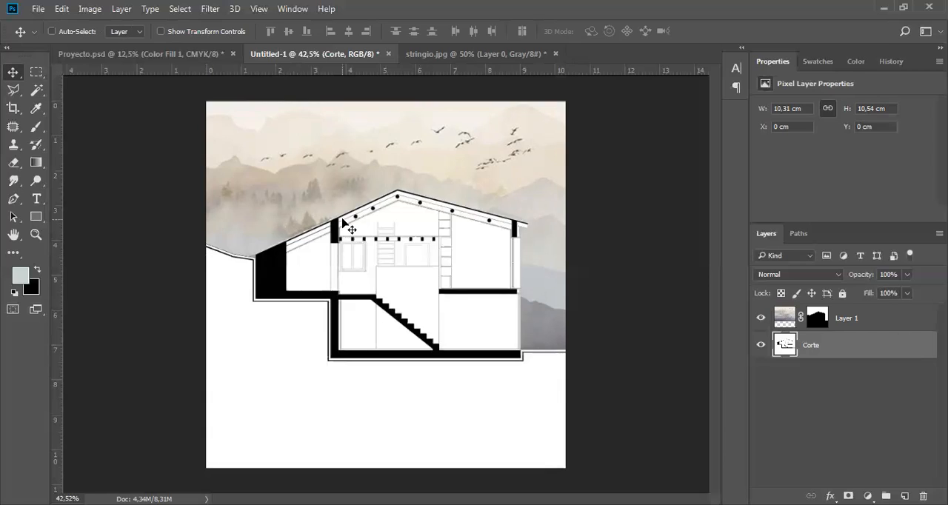
{"action": "key", "text": "ctrl+shift+alt+n"}
{"action": "left_click", "coordinate": [832, 372]}
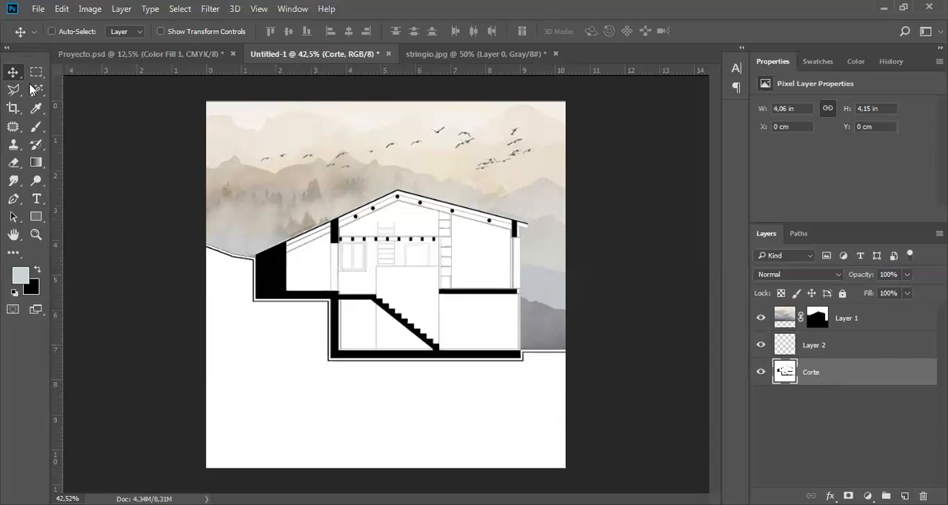
{"action": "left_click", "coordinate": [36, 90]}
{"action": "left_click", "coordinate": [257, 335]}
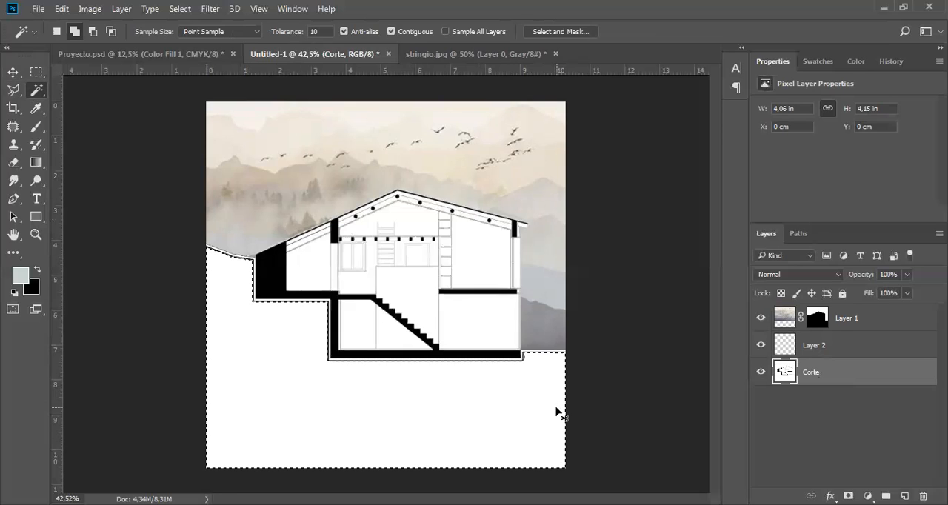
{"action": "key", "text": "Delete"}
{"action": "key", "text": "ctrl+d"}
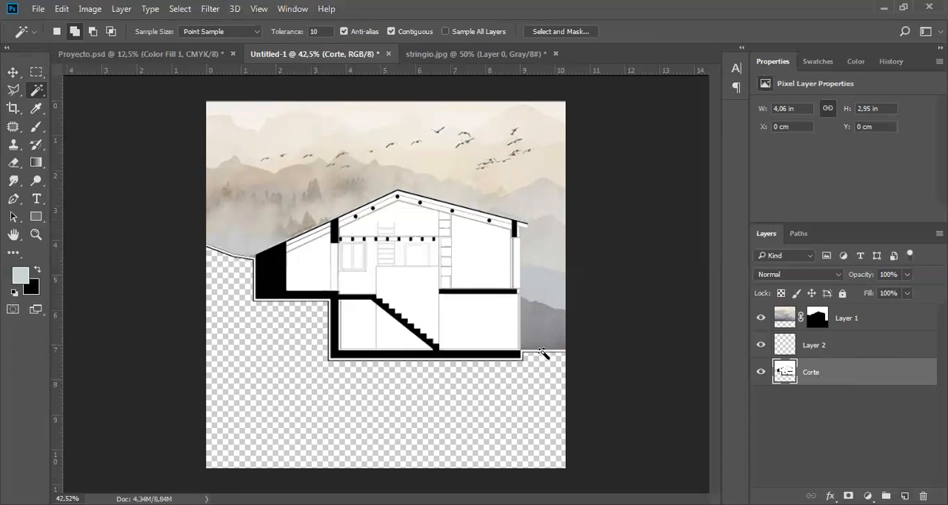
Paste the cut white ground area into Layer 2 and move it down to fill the gap below the section.
{"action": "key", "text": "alt+bracketright"}
{"action": "key", "text": "ctrl+v"}
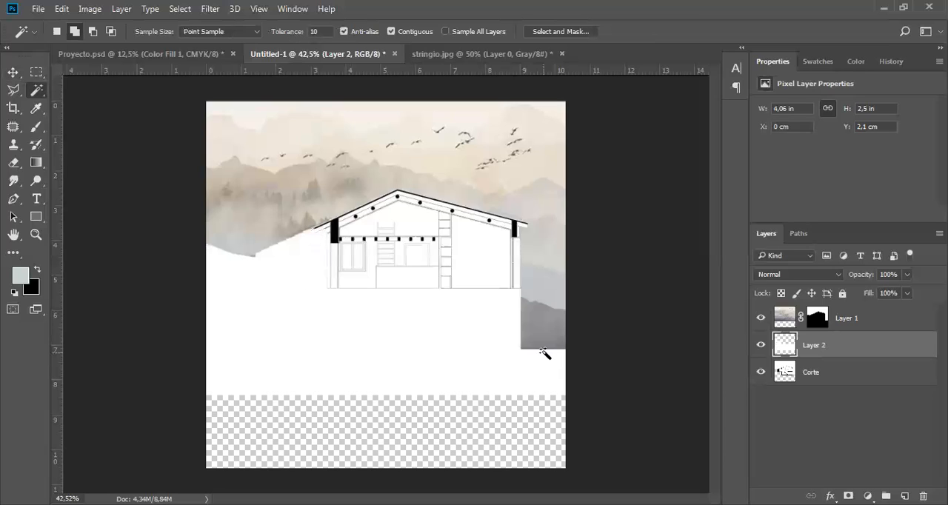
{"action": "key", "text": "v"}
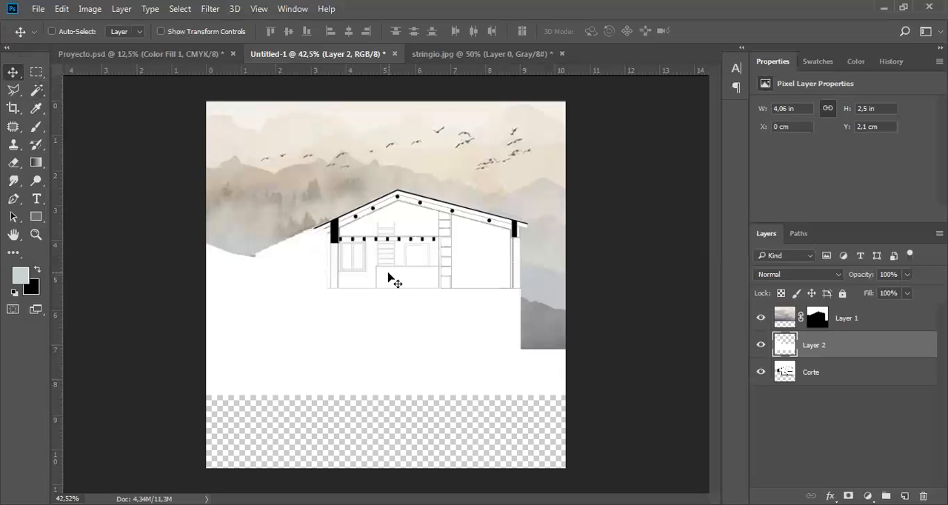
{"action": "left_click_drag", "start_coordinate": [409, 315], "coordinate": [408, 389]}
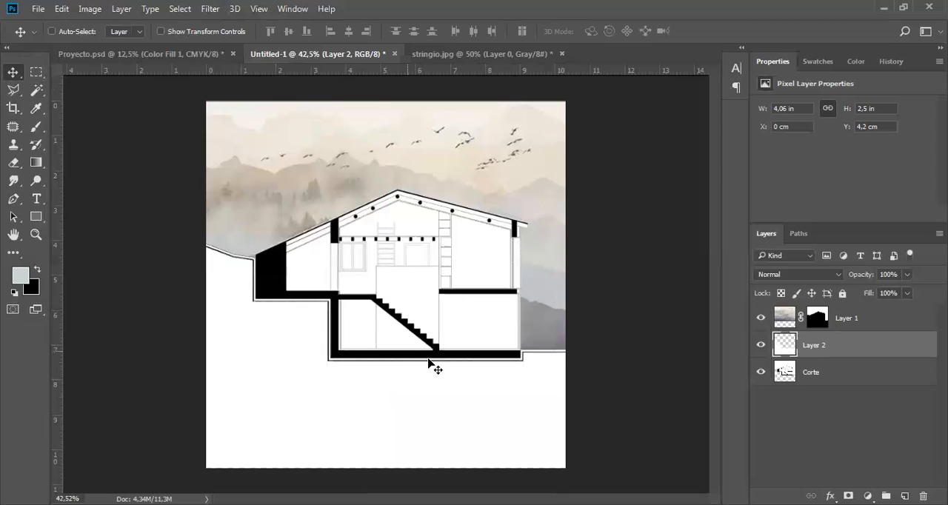
Place the white ground layer beneath Corte and rename it Fondo blanco tierra.
{"action": "left_click_drag", "start_coordinate": [827, 352], "coordinate": [823, 390]}
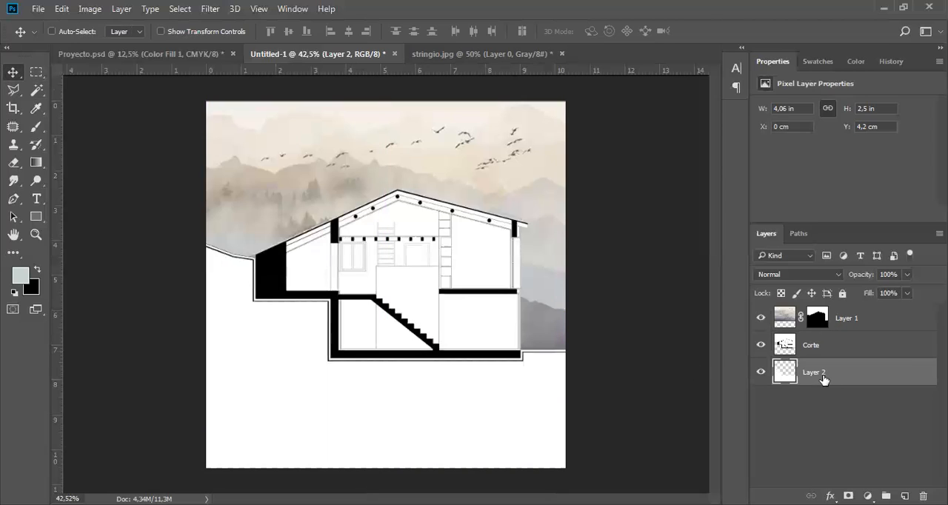
{"action": "double_click", "coordinate": [815, 372]}
{"action": "type", "text": "Fondo blanco tierra"}
{"action": "key", "text": "Return"}
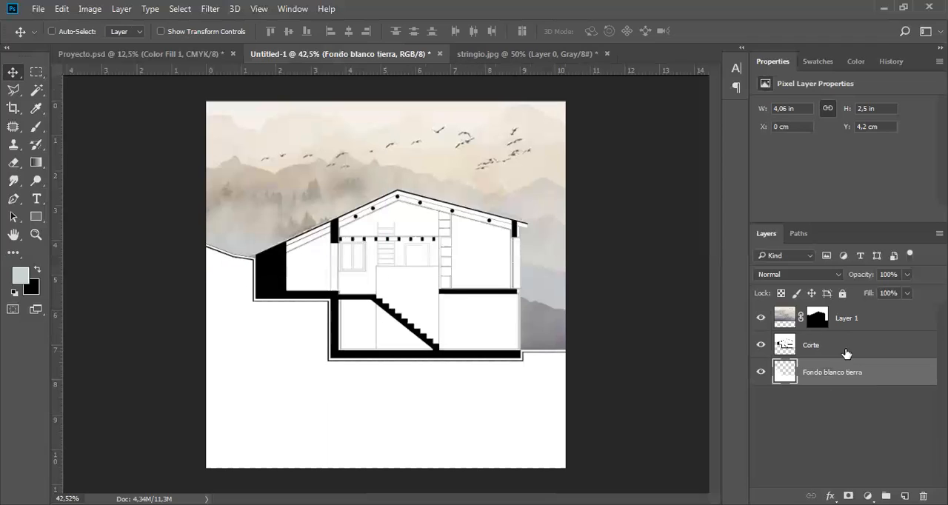
{"action": "left_click", "coordinate": [856, 349]}
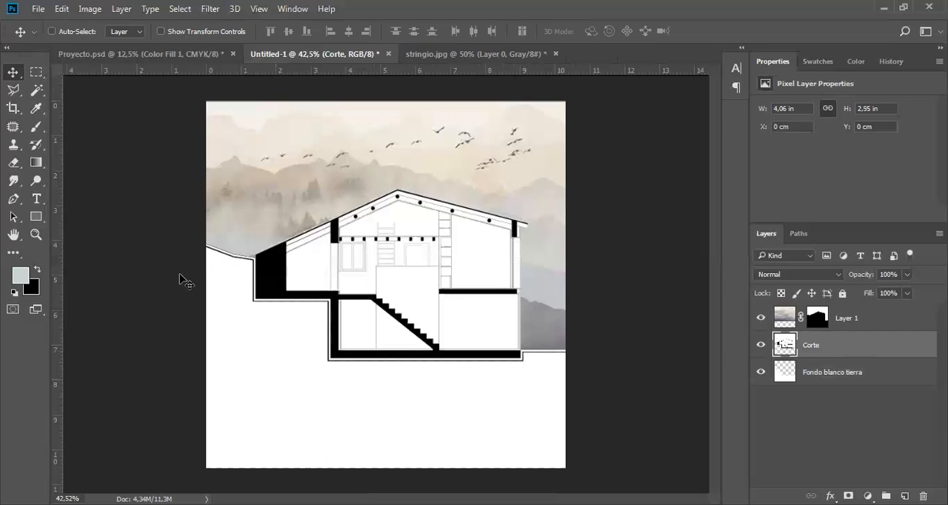
{"action": "left_click", "coordinate": [37, 9]}
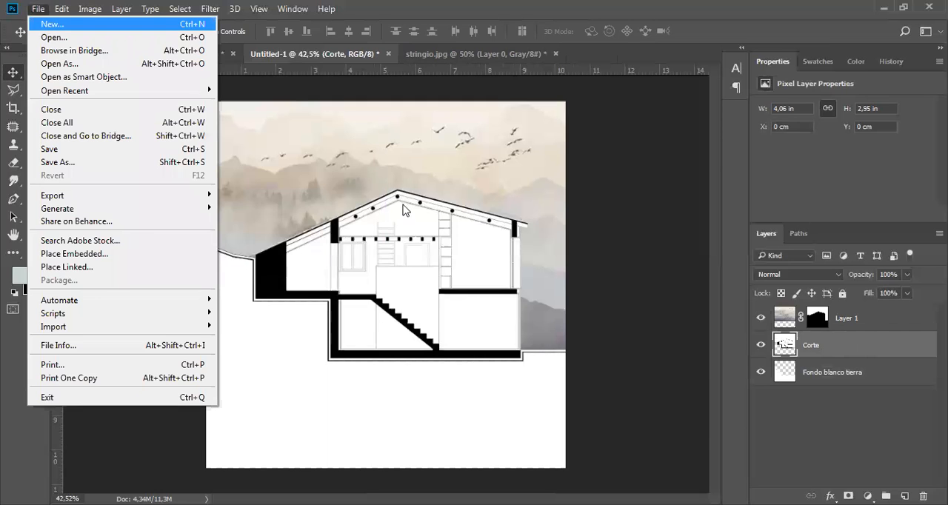
{"action": "key", "text": "ctrl+o"}
{"action": "mouse_move", "coordinate": [614, 198]}
{"action": "left_mouse_down"}
{"action": "mouse_move", "coordinate": [632, 294]}
{"action": "mouse_move", "coordinate": [640, 207]}
{"action": "mouse_move", "coordinate": [621, 197]}
{"action": "left_mouse_up"}
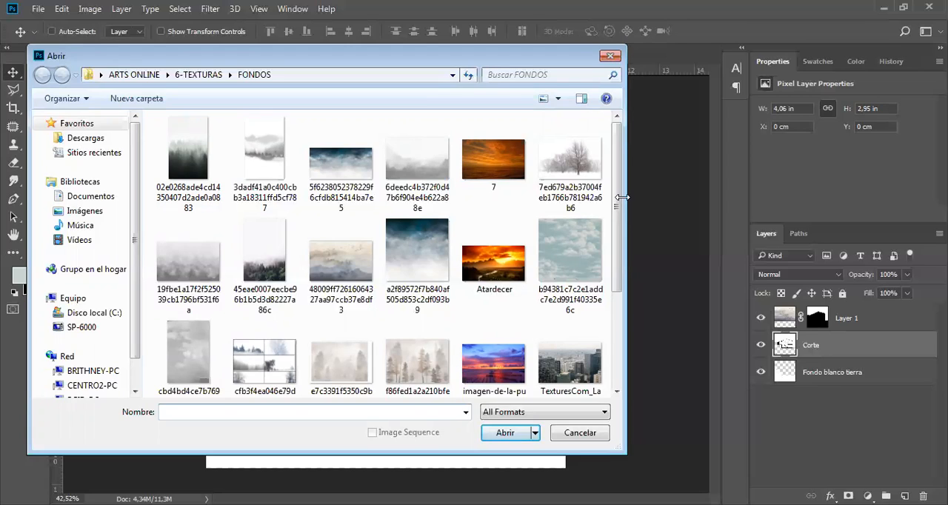
{"action": "left_click", "coordinate": [428, 249]}
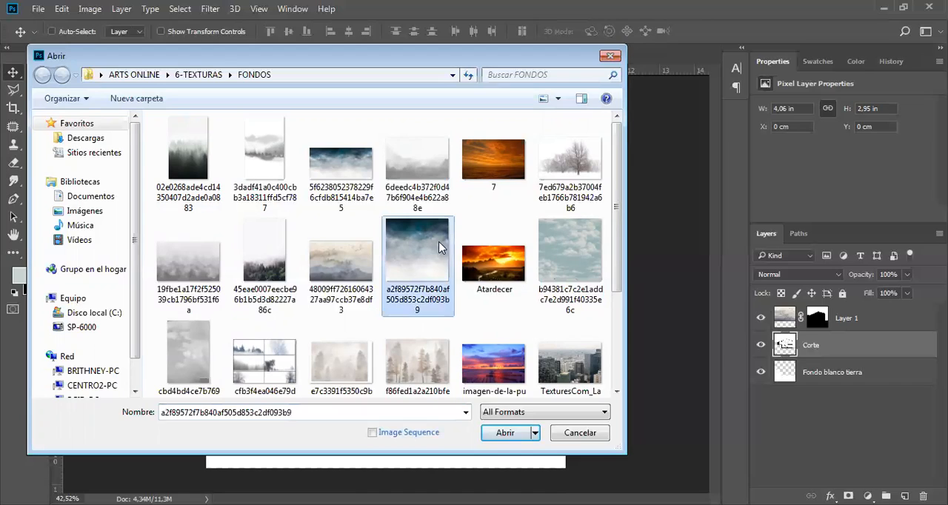
{"action": "left_click", "coordinate": [330, 159]}
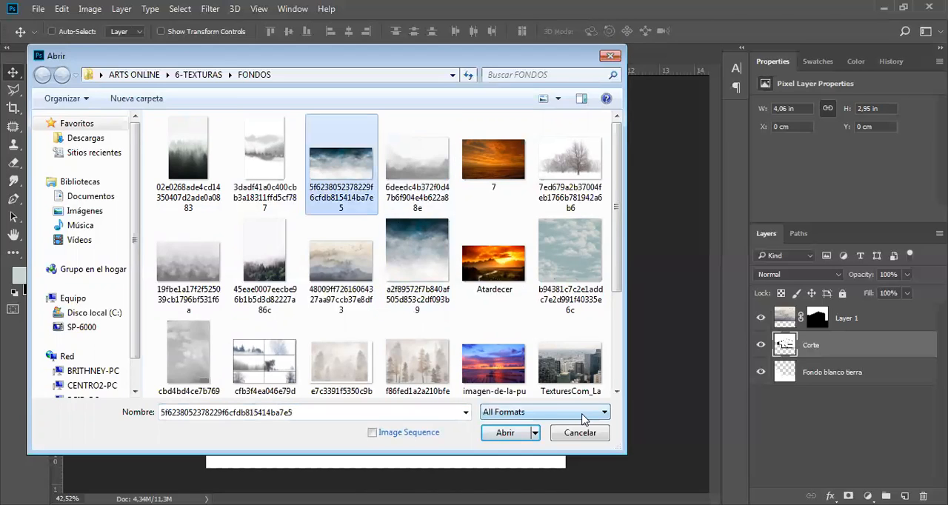
{"action": "left_click", "coordinate": [499, 435]}
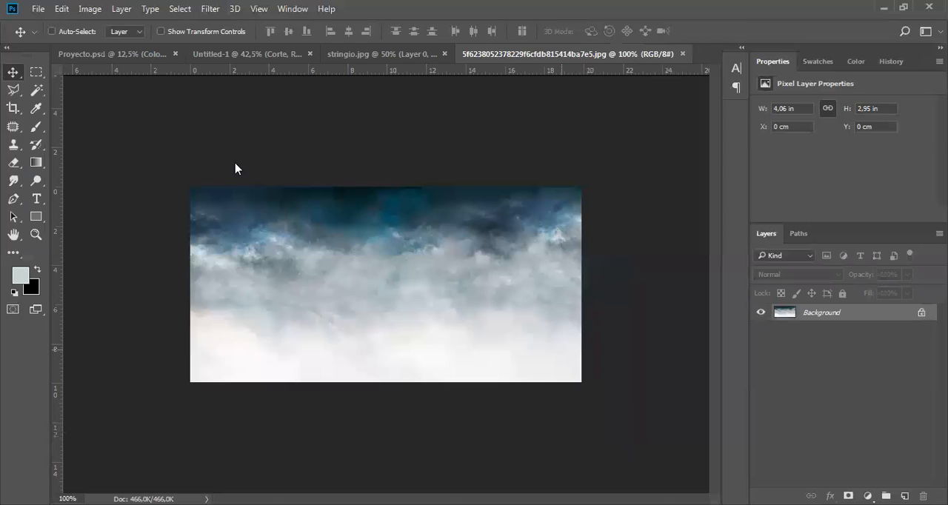
Copy the cloud image into the section document as a new layer above Corte and place it against the canvas's left edge at ground level.
{"action": "left_click_drag", "start_coordinate": [569, 53], "coordinate": [235, 165]}
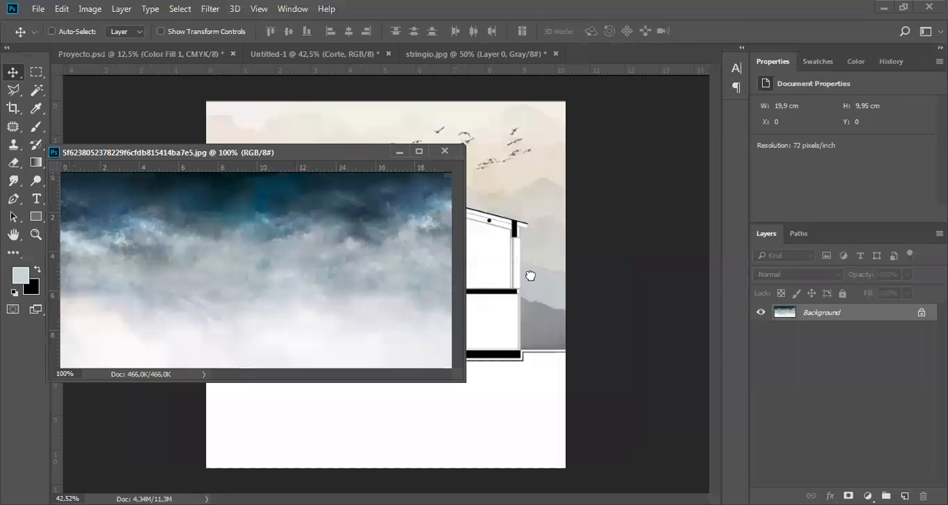
{"action": "left_click_drag", "start_coordinate": [531, 275], "coordinate": [529, 274]}
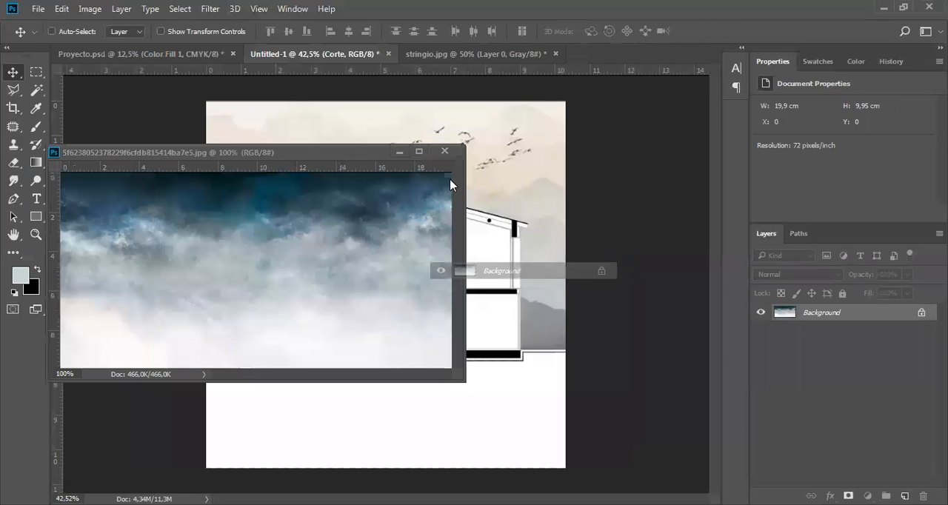
{"action": "left_click_drag", "start_coordinate": [268, 306], "coordinate": [318, 283]}
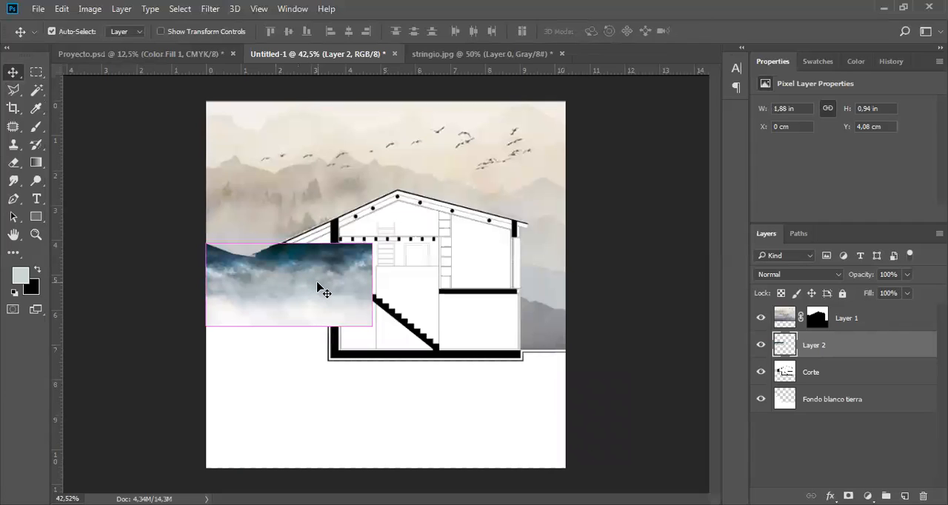
Scale the cloud layer to about 278% so it covers the canvas from the ground line down, and apply the transformation.
{"action": "key", "text": "ctrl+t"}
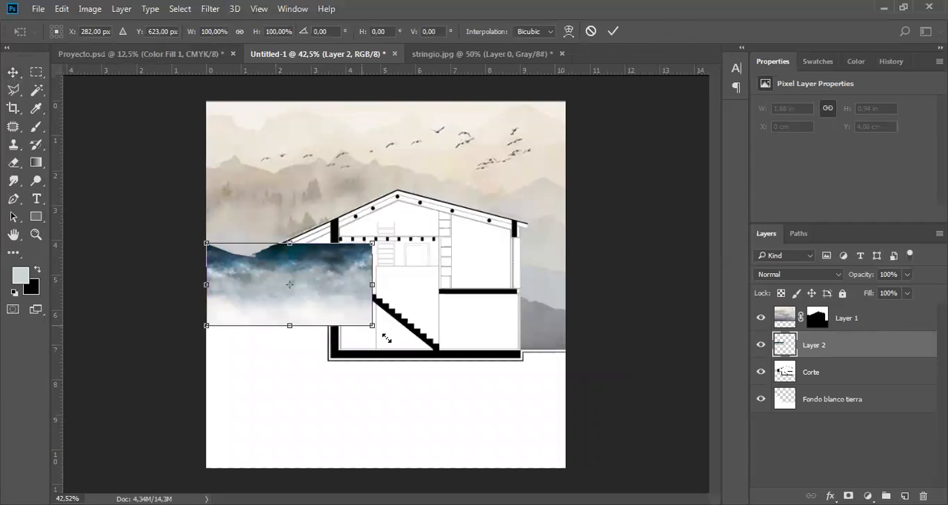
{"action": "left_click_drag", "start_coordinate": [386, 338], "coordinate": [623, 451]}
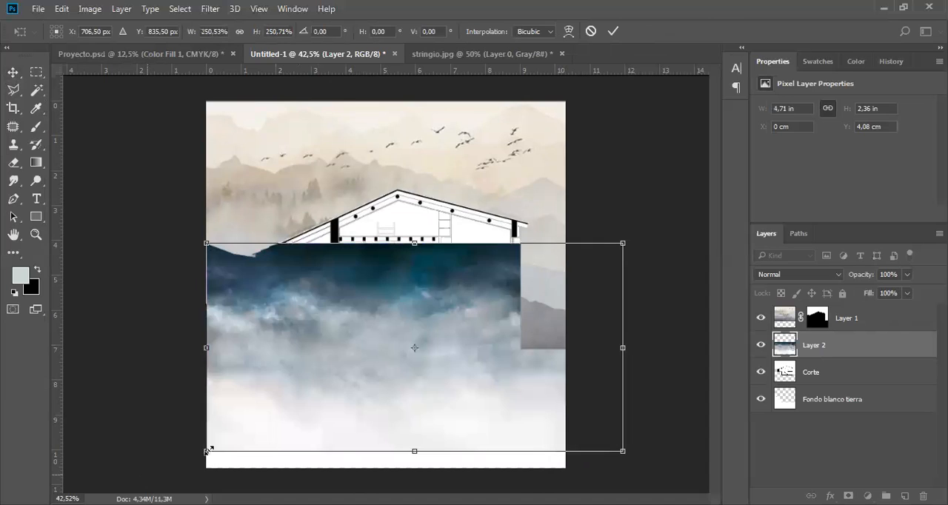
{"action": "left_click_drag", "start_coordinate": [207, 451], "coordinate": [160, 474]}
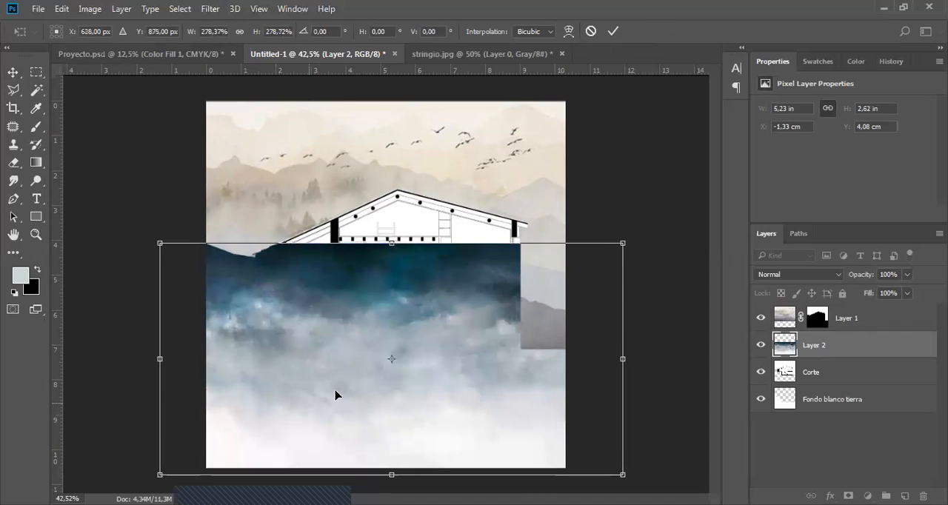
{"action": "left_click_drag", "start_coordinate": [344, 407], "coordinate": [427, 333]}
{"action": "key", "text": "Return"}
Nudge the cloud layer upward so its upper edge covers the terrain line at the canvas's left side.
{"action": "scroll", "coordinate": [238, 252], "scroll_direction": "up", "scroll_amount": 5}
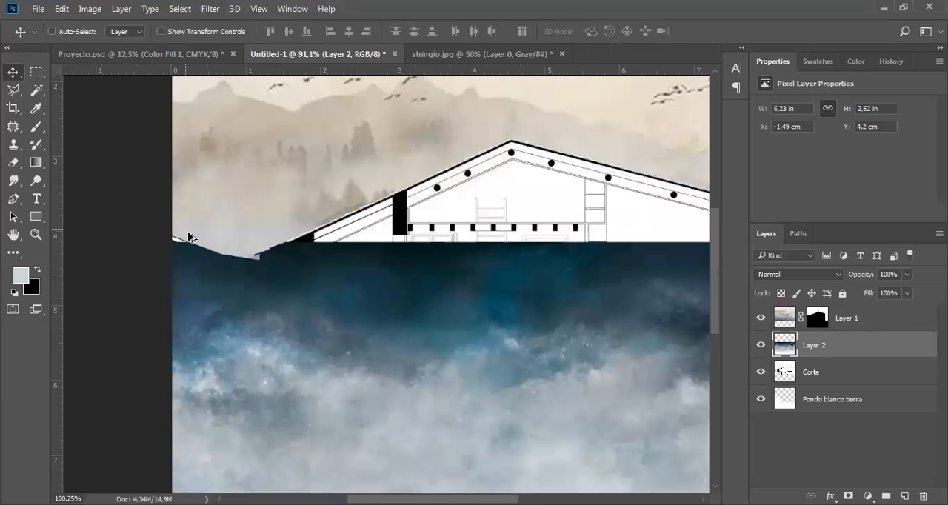
{"action": "scroll", "coordinate": [204, 287], "scroll_direction": "up", "scroll_amount": 7}
{"action": "left_click_drag", "start_coordinate": [288, 277], "coordinate": [349, 239]}
{"action": "scroll", "coordinate": [347, 241], "scroll_direction": "down", "scroll_amount": 7}
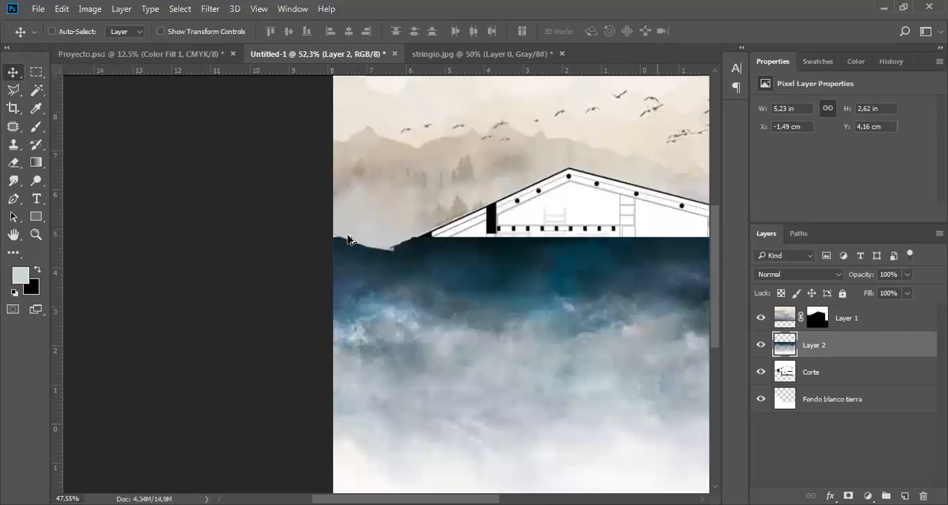
{"action": "scroll", "coordinate": [406, 304], "scroll_direction": "down", "scroll_amount": 1}
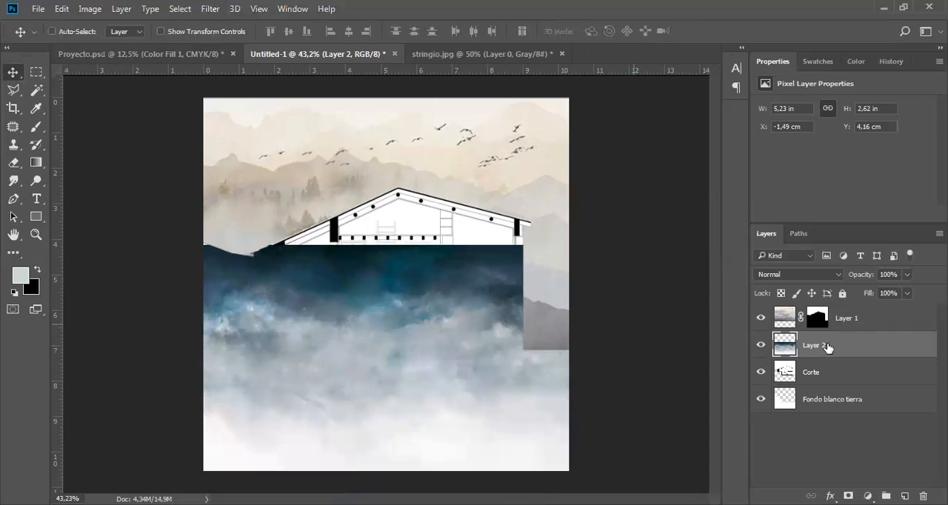
Select the white ground area on the Corte layer with the Magic Wand and mask the cloud layer, Layer 2, to that selection.
{"action": "left_click", "coordinate": [828, 379]}
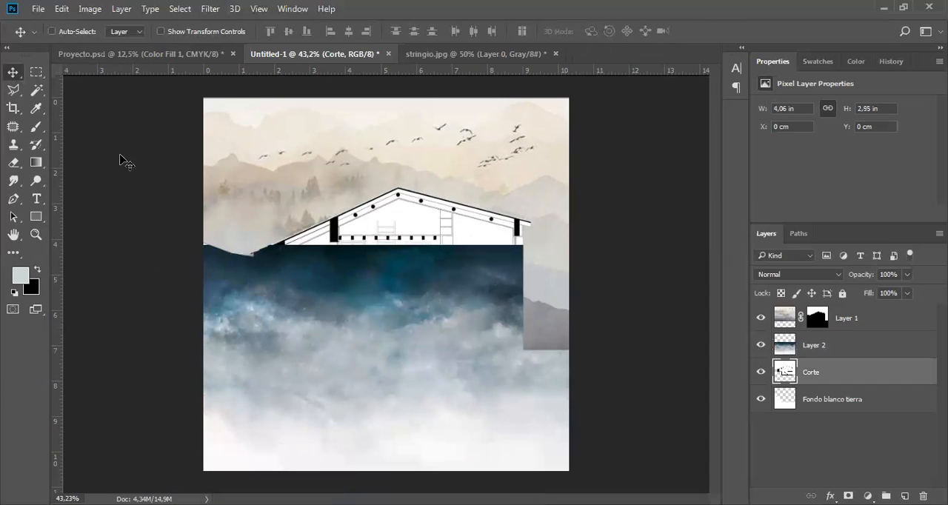
{"action": "left_click", "coordinate": [39, 90]}
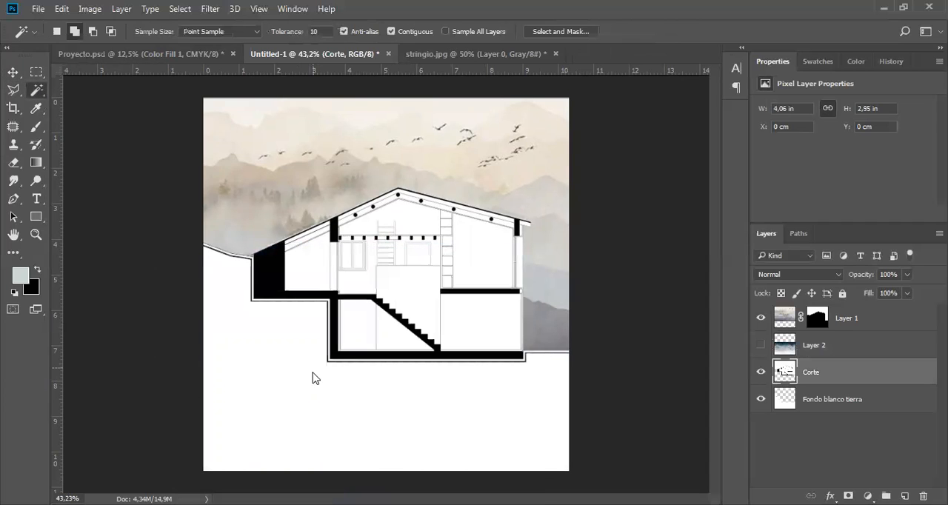
{"action": "left_click", "coordinate": [819, 329], "text": "ctrl"}
{"action": "left_click", "coordinate": [824, 344]}
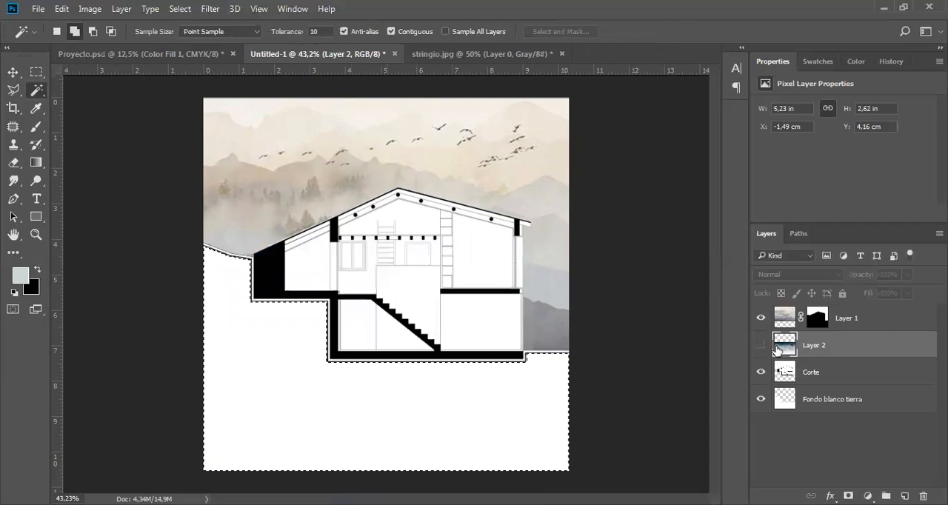
{"action": "left_click", "coordinate": [761, 346]}
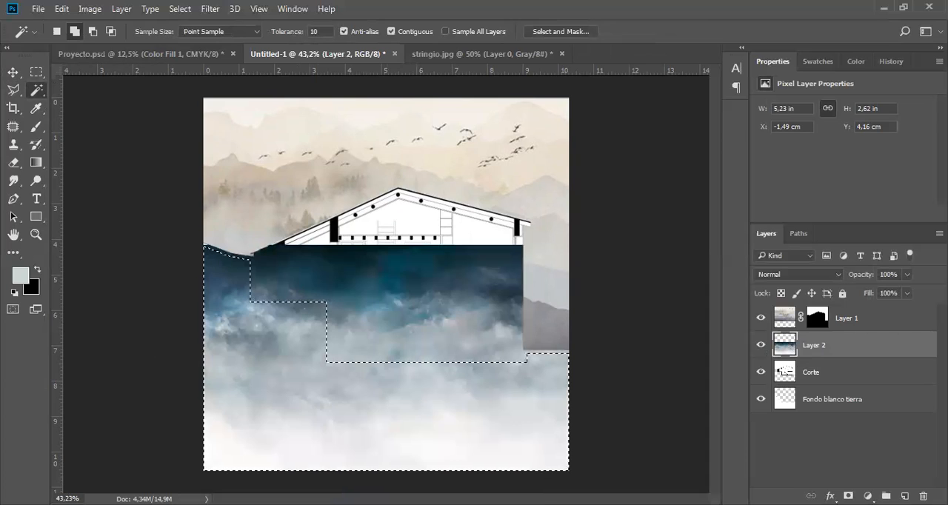
{"action": "left_click", "coordinate": [849, 497]}
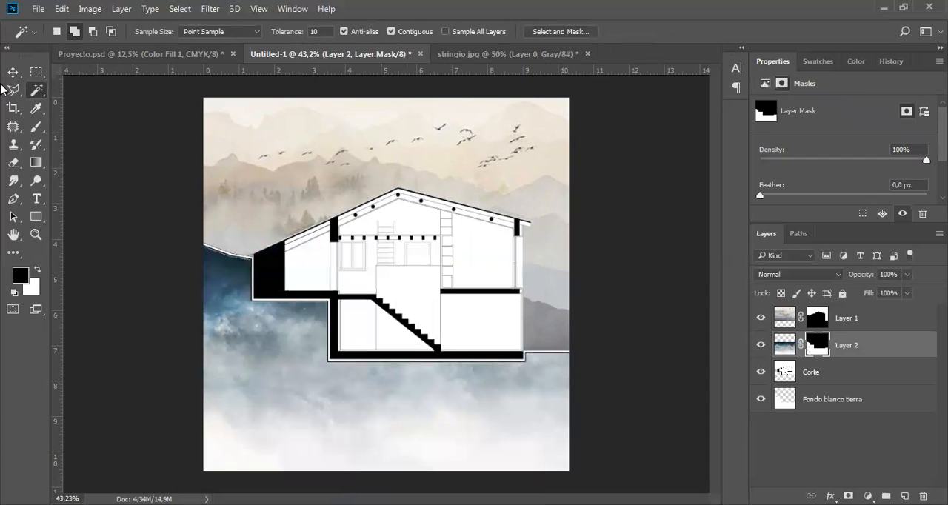
{"action": "left_click", "coordinate": [11, 75]}
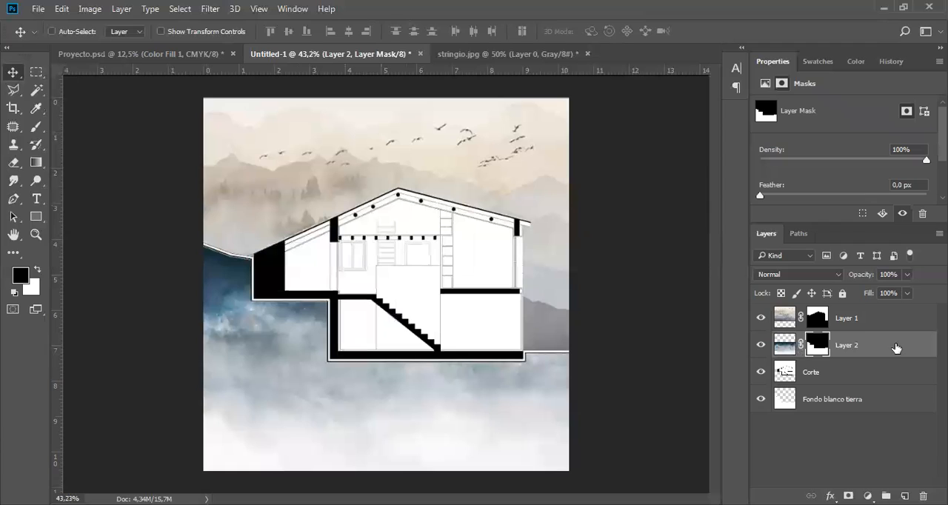
Rename the cloud layer as Tierra and the sky layer as Cielo.
{"action": "double_click", "coordinate": [852, 345]}
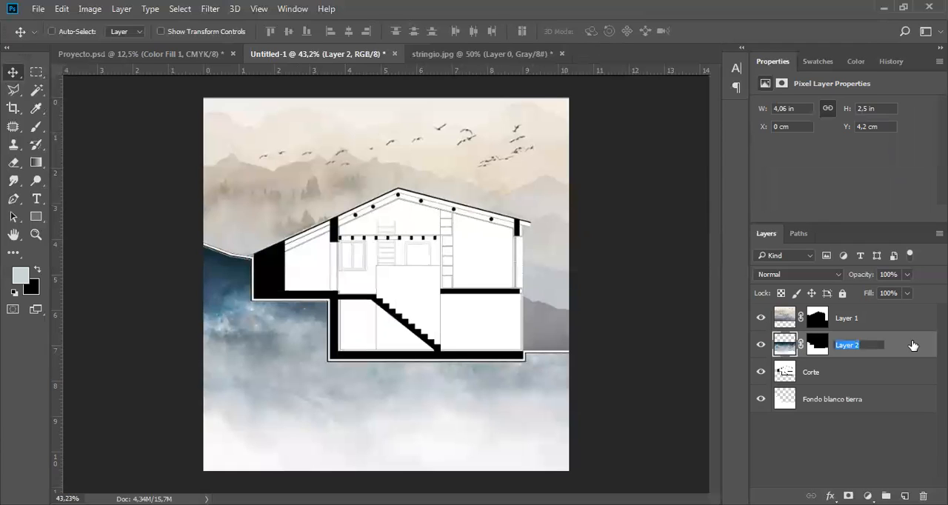
{"action": "type", "text": "Tierra"}
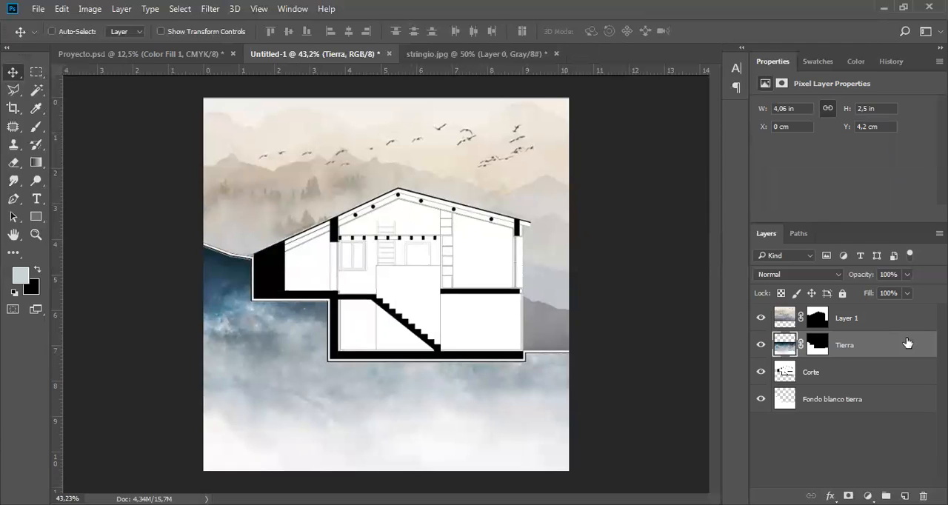
{"action": "left_click", "coordinate": [855, 317]}
{"action": "double_click", "coordinate": [854, 317]}
{"action": "type", "text": "Cielo"}
{"action": "key", "text": "Return"}
Try the Tierra layer at 66% opacity and return it to 100%.
{"action": "left_click", "coordinate": [893, 346]}
{"action": "left_click", "coordinate": [908, 273]}
{"action": "left_click", "coordinate": [880, 291]}
{"action": "left_click", "coordinate": [886, 291]}
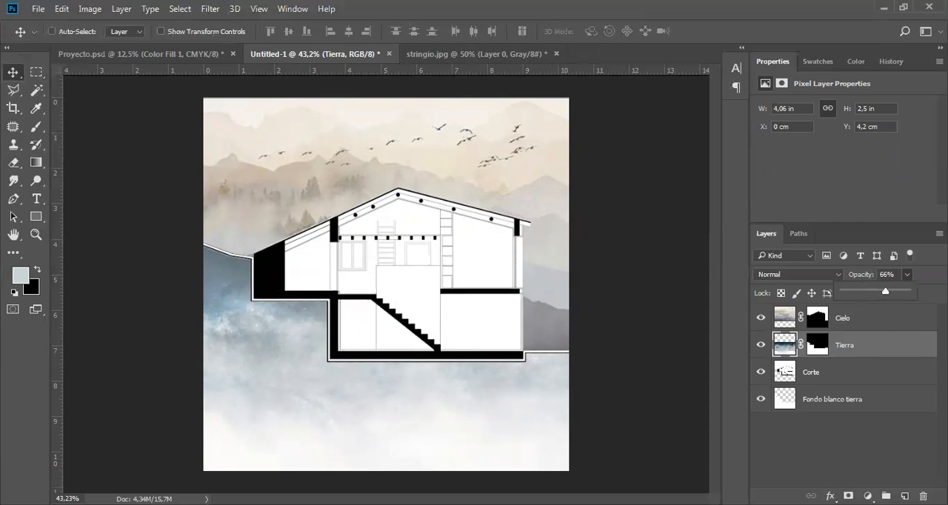
{"action": "mouse_move", "coordinate": [906, 295]}
{"action": "left_mouse_down"}
{"action": "mouse_move", "coordinate": [893, 304]}
{"action": "mouse_move", "coordinate": [916, 308]}
{"action": "left_mouse_up"}
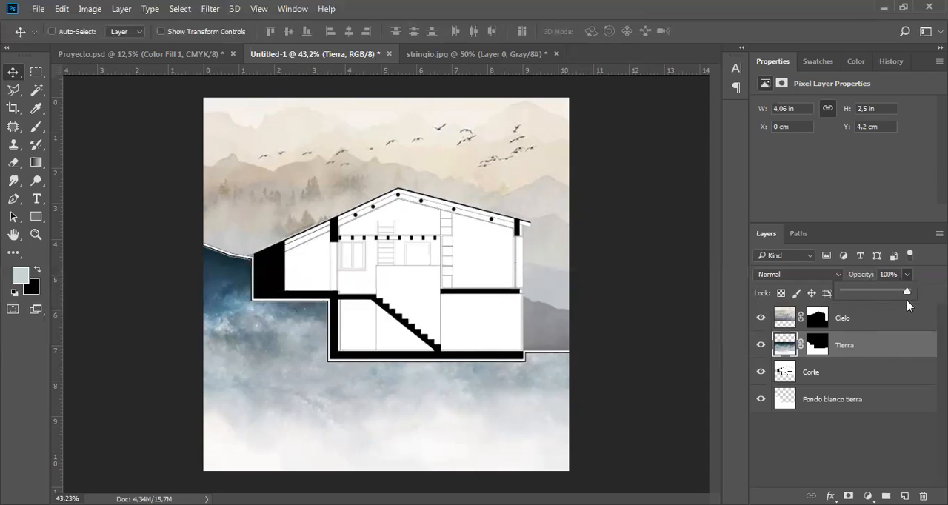
{"action": "left_click", "coordinate": [877, 341]}
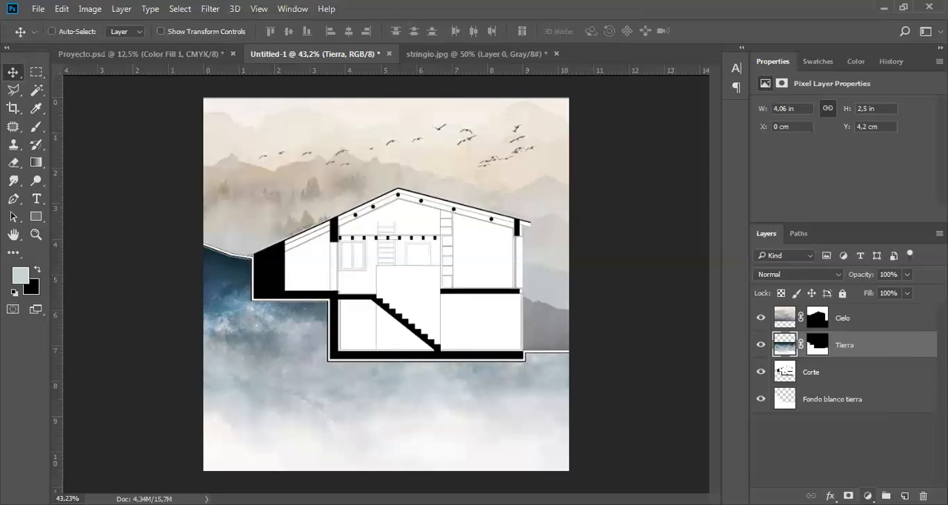
Add a dark brown Solid Color fill layer directly above the Tierra layer.
{"action": "left_click", "coordinate": [868, 495]}
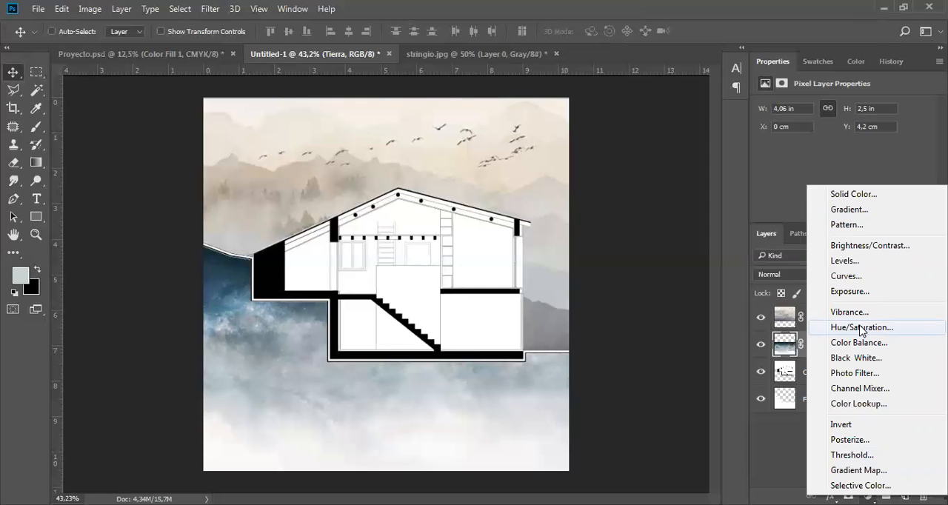
{"action": "left_click", "coordinate": [869, 196]}
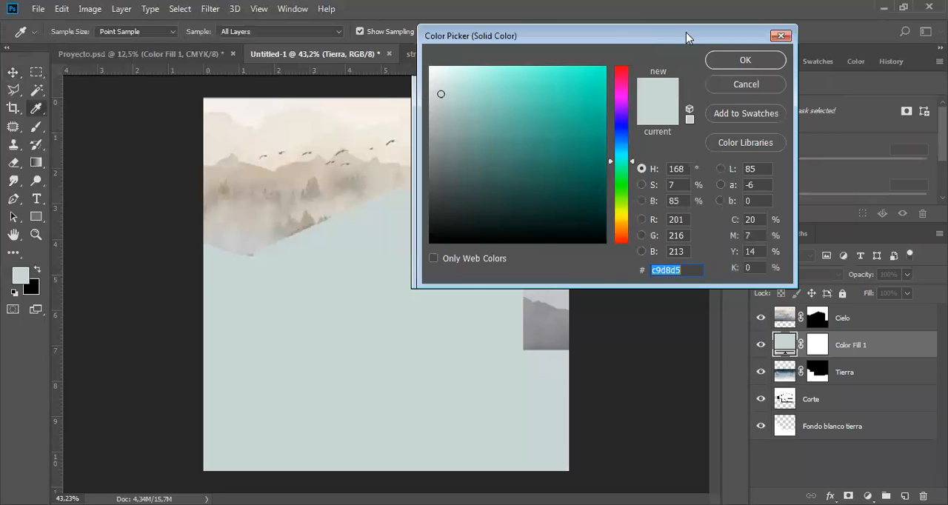
{"action": "left_click_drag", "start_coordinate": [686, 32], "coordinate": [747, 29]}
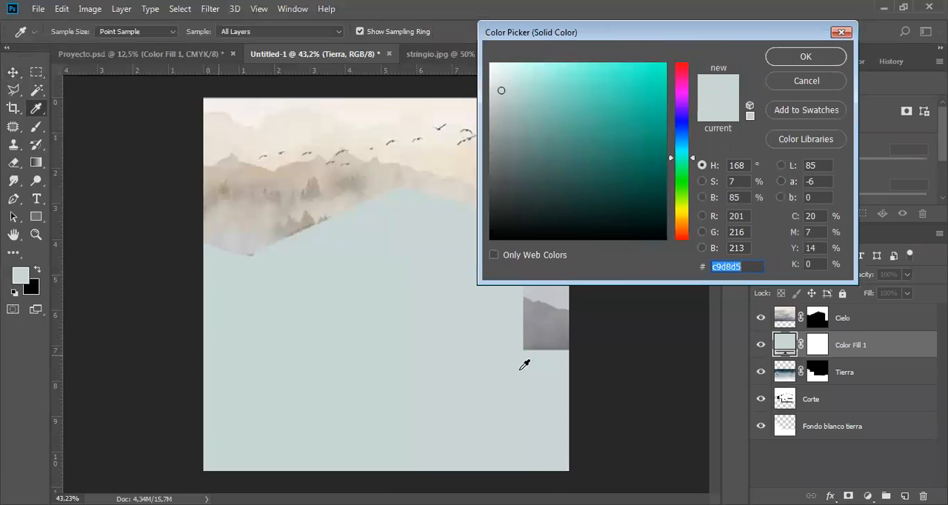
{"action": "left_click_drag", "start_coordinate": [692, 159], "coordinate": [692, 232]}
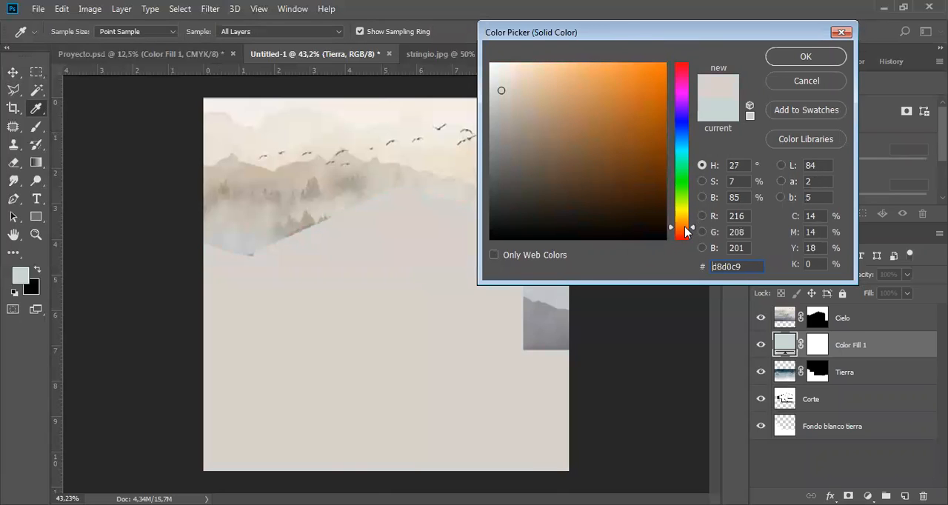
{"action": "left_click", "coordinate": [656, 79]}
{"action": "left_click_drag", "start_coordinate": [656, 79], "coordinate": [662, 197]}
{"action": "left_click", "coordinate": [807, 57]}
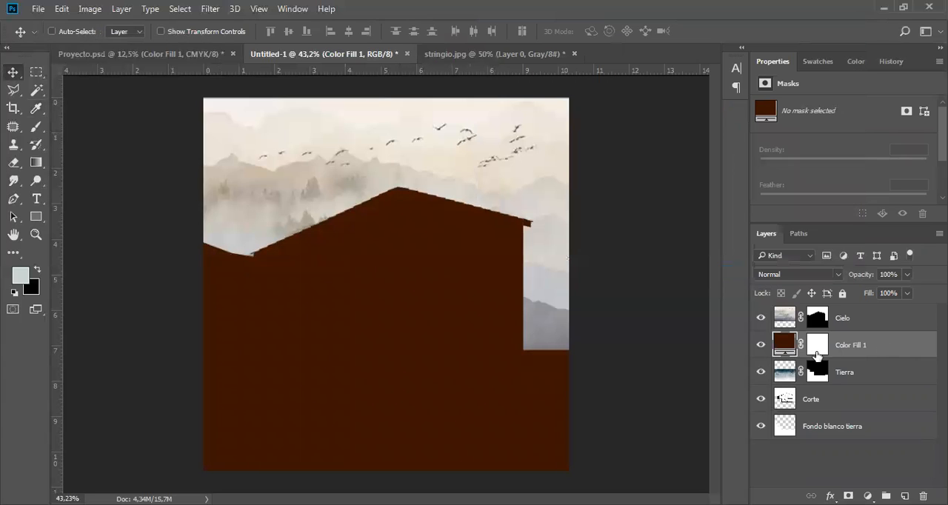
Select the ground area on the Corte layer with the brown fill temporarily hidden, and make the fill layer's mask active.
{"action": "left_click", "coordinate": [763, 345]}
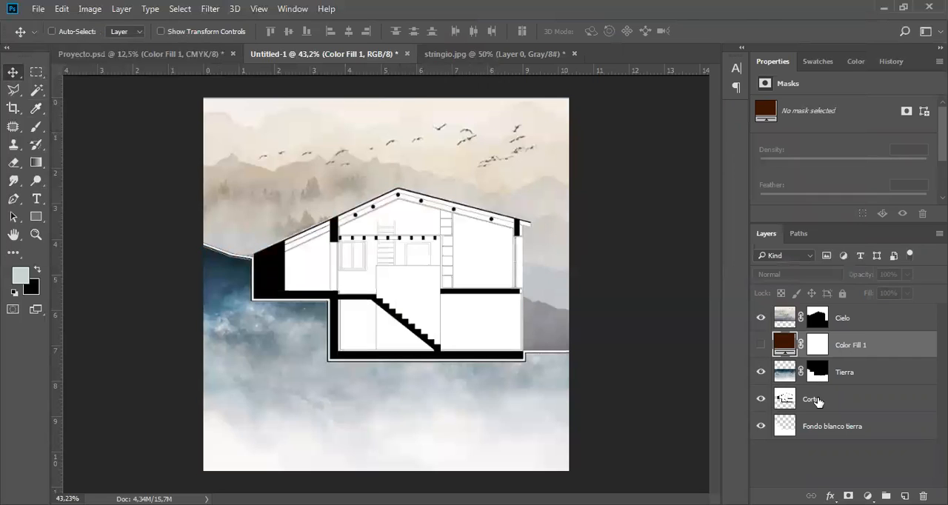
{"action": "left_click", "coordinate": [815, 400]}
{"action": "key", "text": "w"}
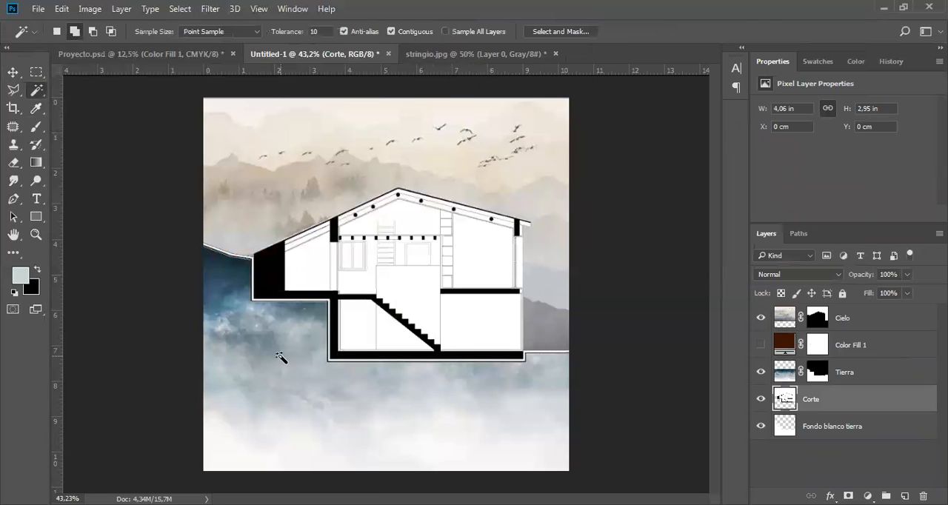
{"action": "left_click", "coordinate": [282, 360]}
{"action": "left_click", "coordinate": [761, 344]}
{"action": "left_click", "coordinate": [895, 344]}
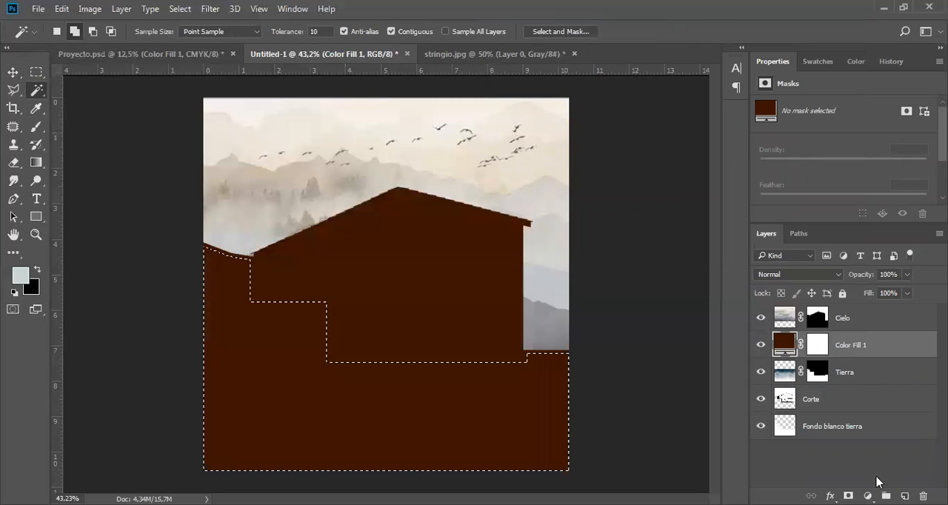
{"action": "left_click", "coordinate": [818, 344]}
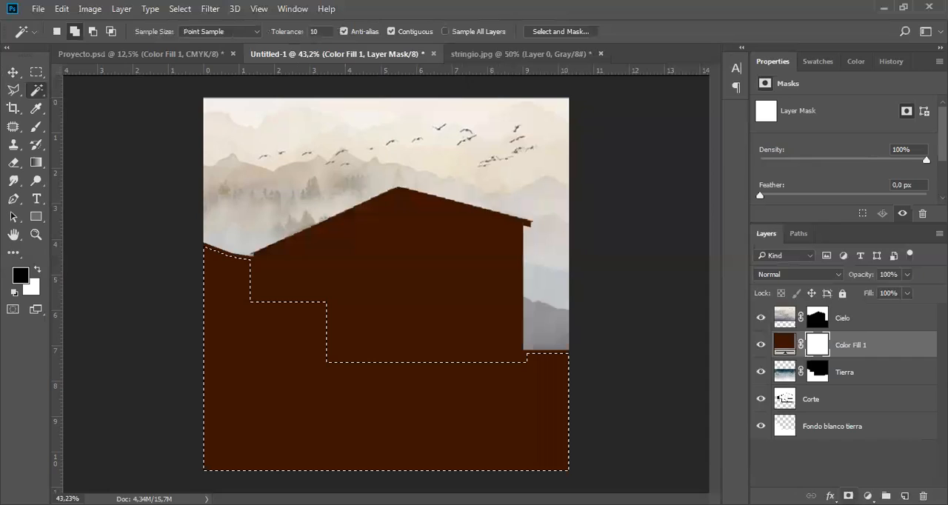
Try masking the brown fill with an added mask and with black brush strokes inside the ground selection, and undo both.
{"action": "left_click", "coordinate": [848, 496]}
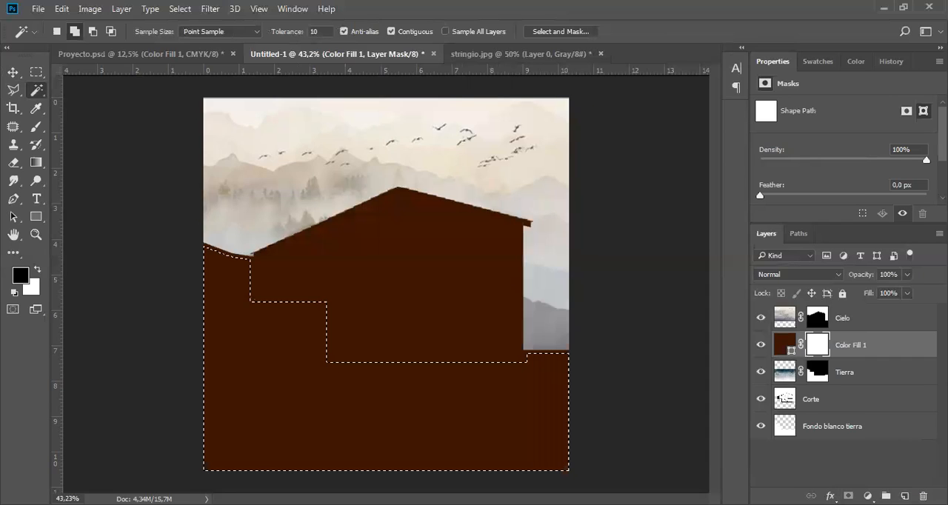
{"action": "key", "text": "ctrl+z"}
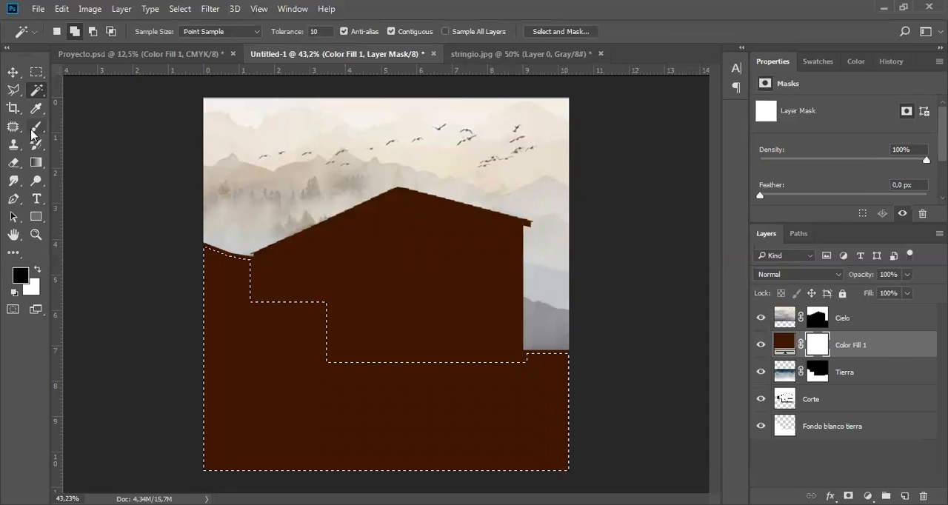
{"action": "key", "text": "b"}
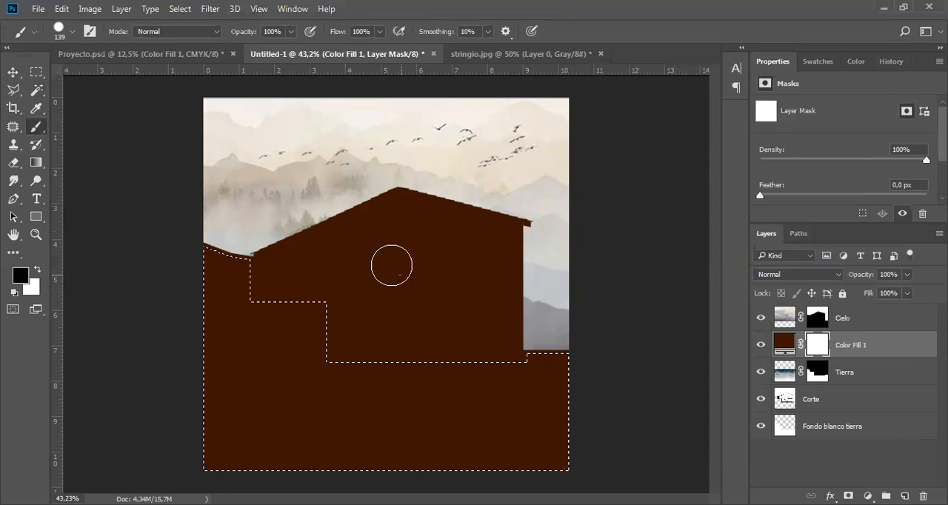
{"action": "left_click", "coordinate": [308, 311]}
{"action": "mouse_move", "coordinate": [234, 279]}
{"action": "left_mouse_down"}
{"action": "mouse_move", "coordinate": [225, 265]}
{"action": "mouse_move", "coordinate": [240, 314]}
{"action": "mouse_move", "coordinate": [307, 335]}
{"action": "left_mouse_up"}
{"action": "mouse_move", "coordinate": [364, 368]}
{"action": "left_mouse_down"}
{"action": "mouse_move", "coordinate": [540, 362]}
{"action": "mouse_move", "coordinate": [565, 372]}
{"action": "left_mouse_up"}
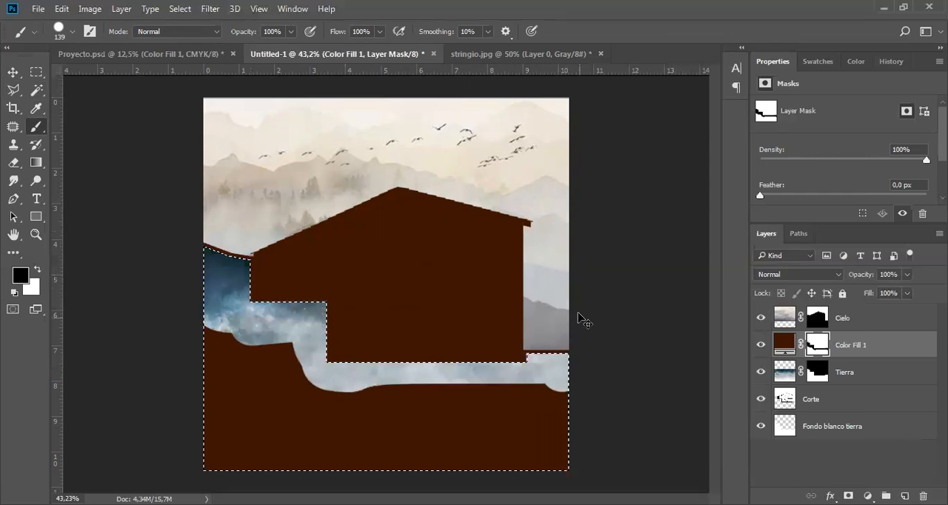
{"action": "key", "text": "ctrl+BackSpace"}
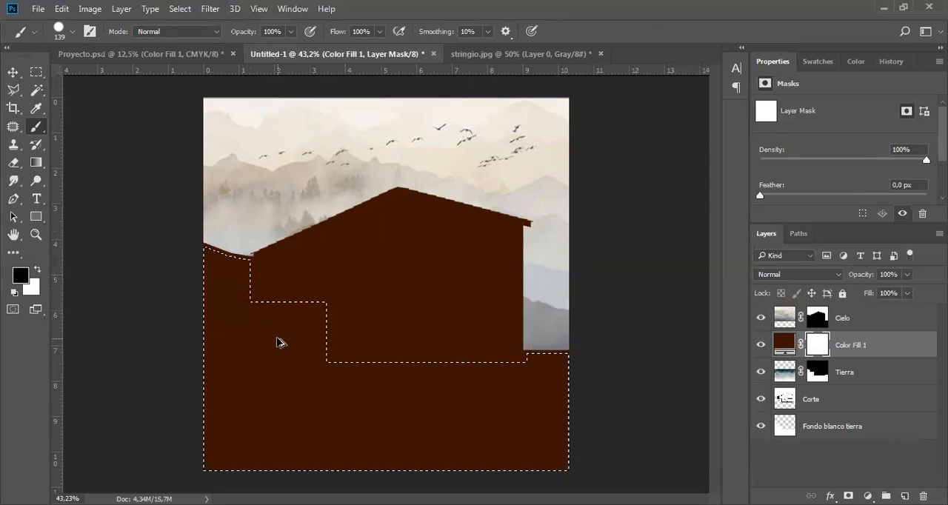
Invert the selection, paint the brown fill's mask black over the house section so only the ground stays brown, and deselect.
{"action": "key", "text": "ctrl+alt+shift+i"}
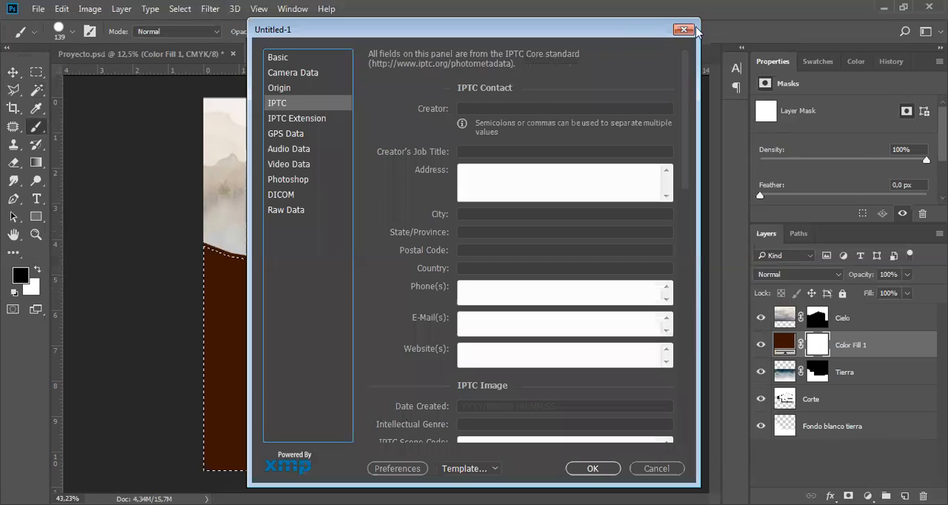
{"action": "left_click", "coordinate": [694, 28]}
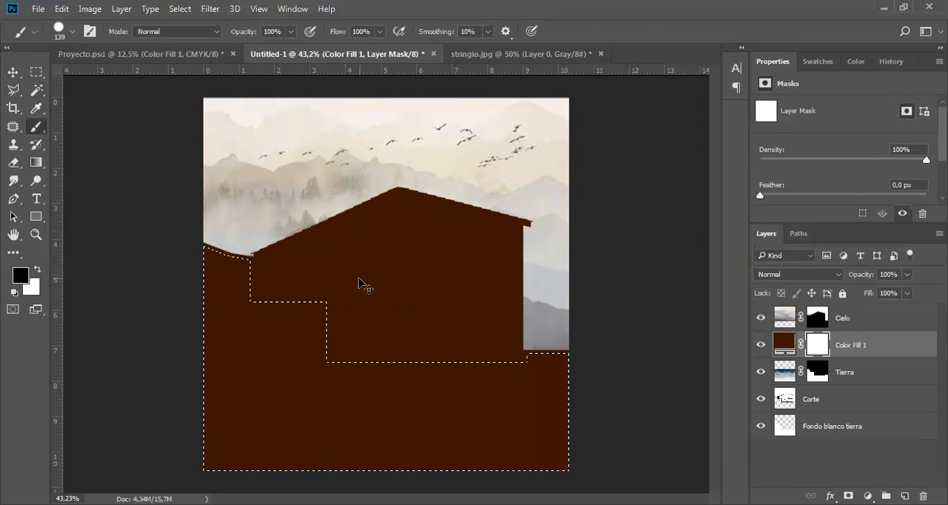
{"action": "key", "text": "ctrl+shift+i"}
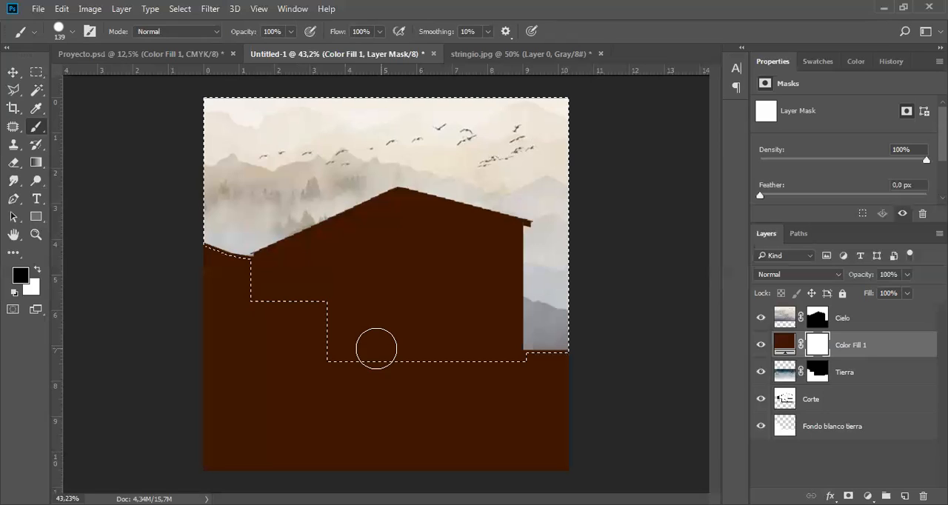
{"action": "mouse_move", "coordinate": [340, 344]}
{"action": "left_mouse_down"}
{"action": "mouse_move", "coordinate": [375, 354]}
{"action": "mouse_move", "coordinate": [540, 345]}
{"action": "mouse_move", "coordinate": [510, 277]}
{"action": "mouse_move", "coordinate": [517, 214]}
{"action": "mouse_move", "coordinate": [339, 208]}
{"action": "mouse_move", "coordinate": [232, 245]}
{"action": "mouse_move", "coordinate": [349, 296]}
{"action": "mouse_move", "coordinate": [314, 237]}
{"action": "mouse_move", "coordinate": [351, 271]}
{"action": "mouse_move", "coordinate": [434, 301]}
{"action": "mouse_move", "coordinate": [425, 314]}
{"action": "mouse_move", "coordinate": [451, 293]}
{"action": "mouse_move", "coordinate": [444, 301]}
{"action": "left_mouse_up"}
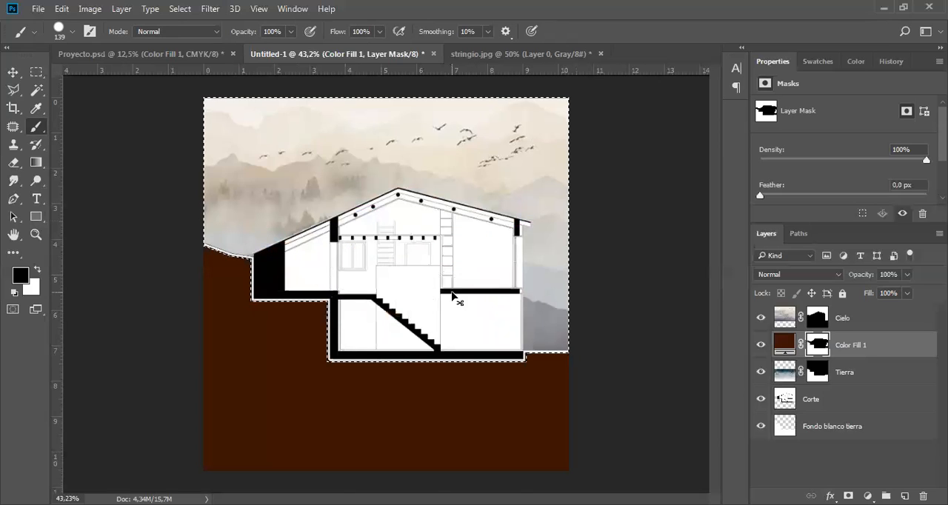
{"action": "key", "text": "ctrl+d"}
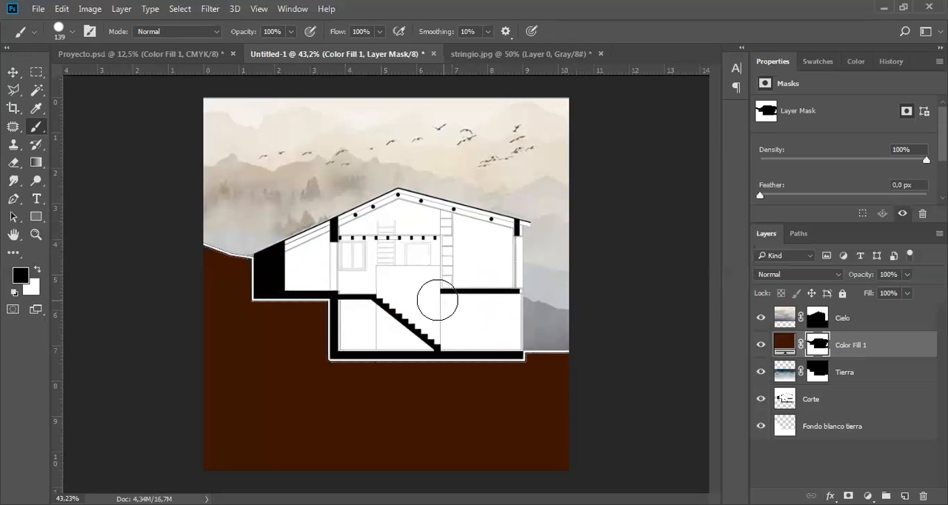
{"action": "key", "text": "v"}
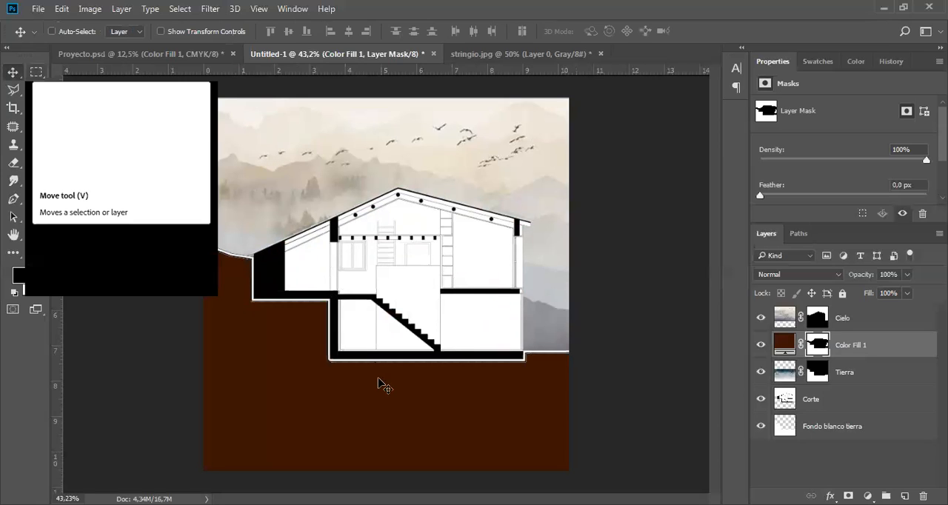
Lower the brown fill layer's opacity to 57% and try the Multiply blend mode followed by Vivid Light.
{"action": "left_click", "coordinate": [834, 277]}
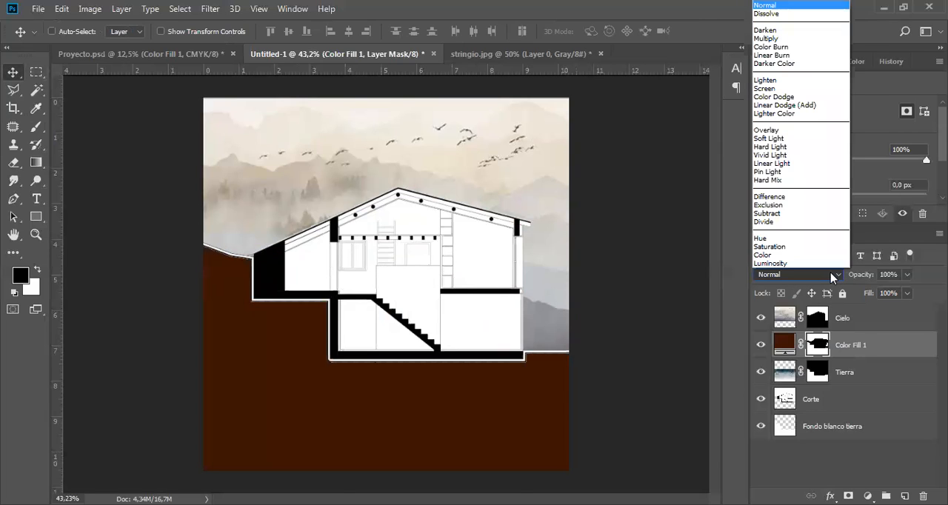
{"action": "left_click", "coordinate": [787, 39]}
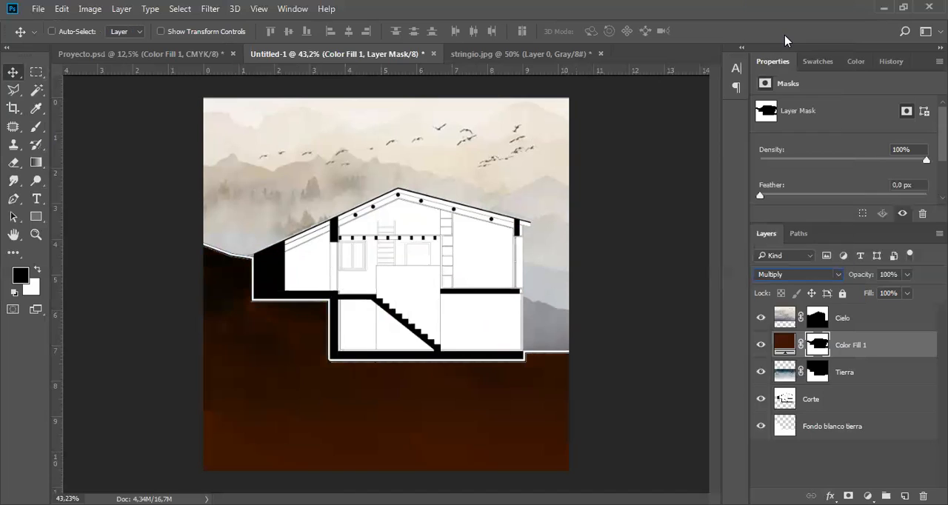
{"action": "left_click", "coordinate": [907, 275]}
{"action": "left_click_drag", "start_coordinate": [911, 291], "coordinate": [881, 293]}
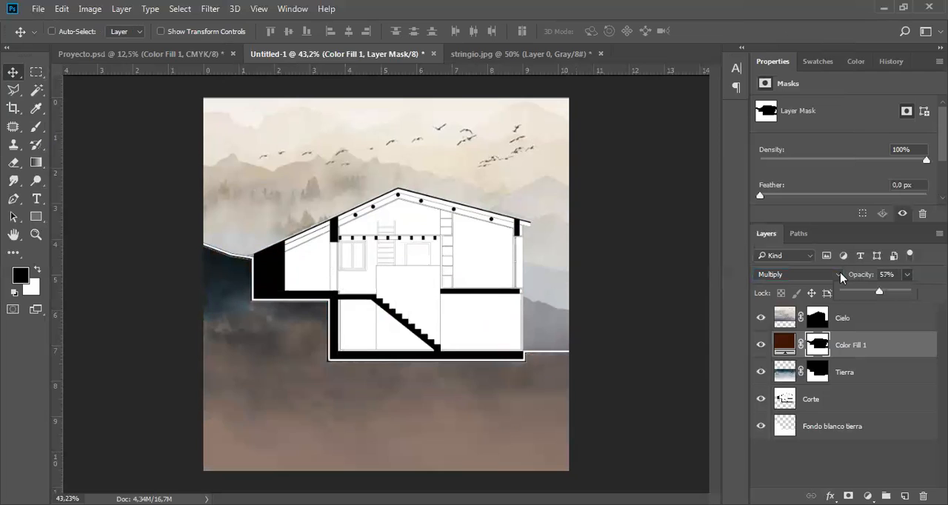
{"action": "left_click", "coordinate": [839, 275]}
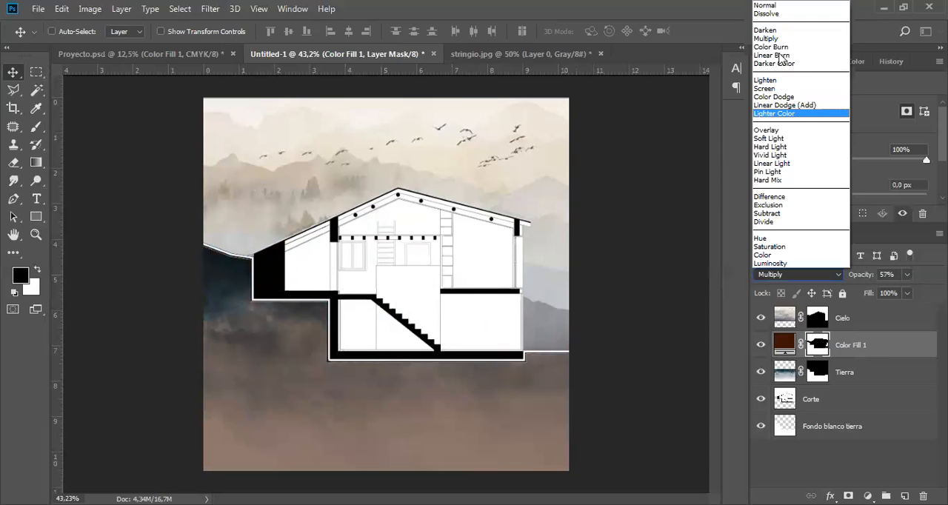
{"action": "left_click", "coordinate": [780, 155]}
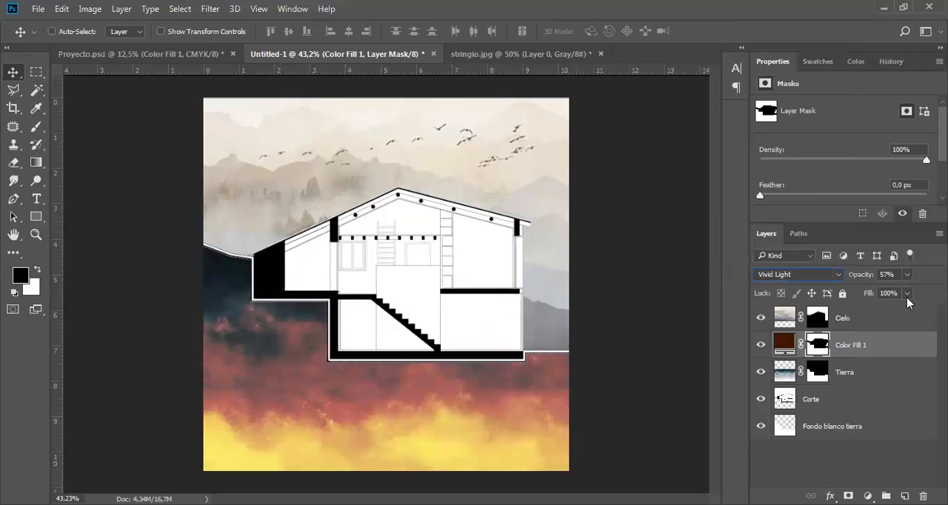
Lower the brown fill layer's opacity to 22% and rename the layer Color sólido tierra.
{"action": "left_click", "coordinate": [907, 275]}
{"action": "left_click_drag", "start_coordinate": [908, 295], "coordinate": [886, 292]}
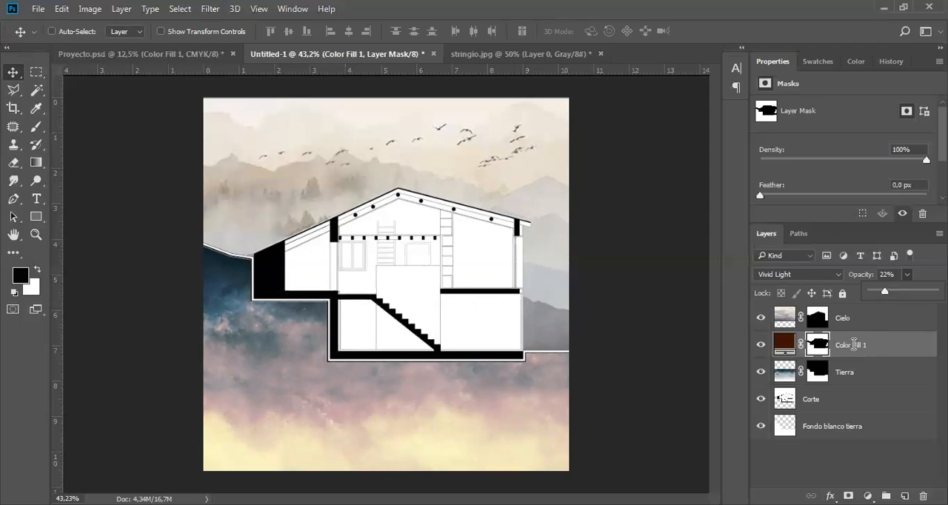
{"action": "double_click", "coordinate": [901, 346]}
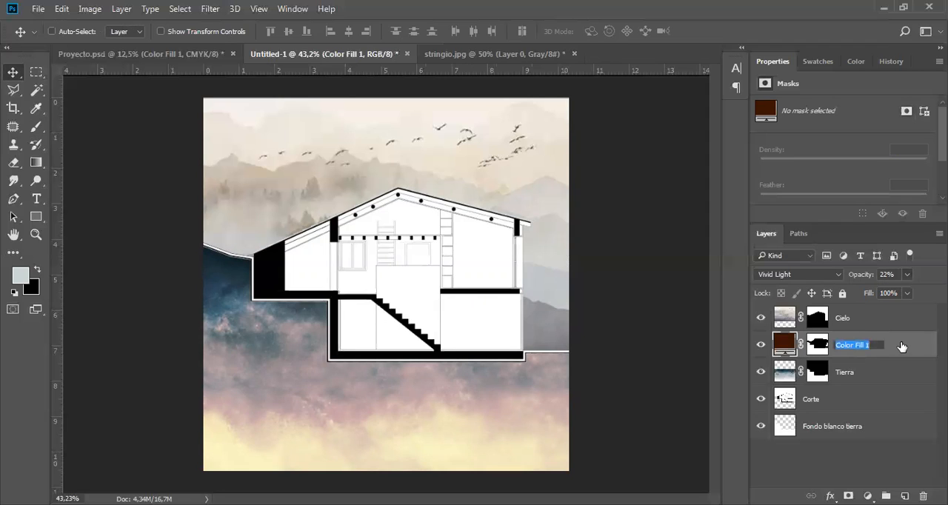
{"action": "type", "text": "C"}
{"action": "type", "text": "olor"}
{"action": "type", "text": " sol"}
{"action": "type", "text": "ido t"}
{"action": "type", "text": "ierra"}
{"action": "key", "text": "Return"}
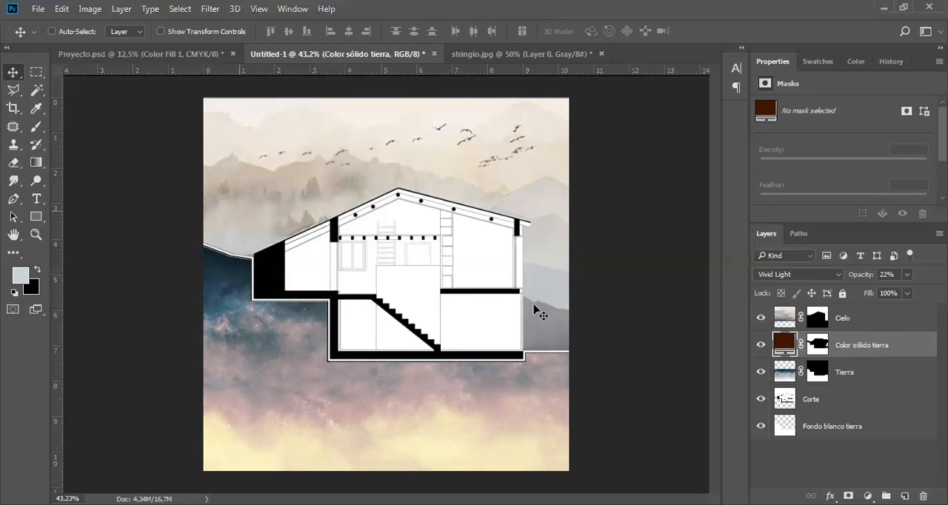
Add a new empty layer above Cielo and name it Aves.
{"action": "left_click", "coordinate": [880, 320]}
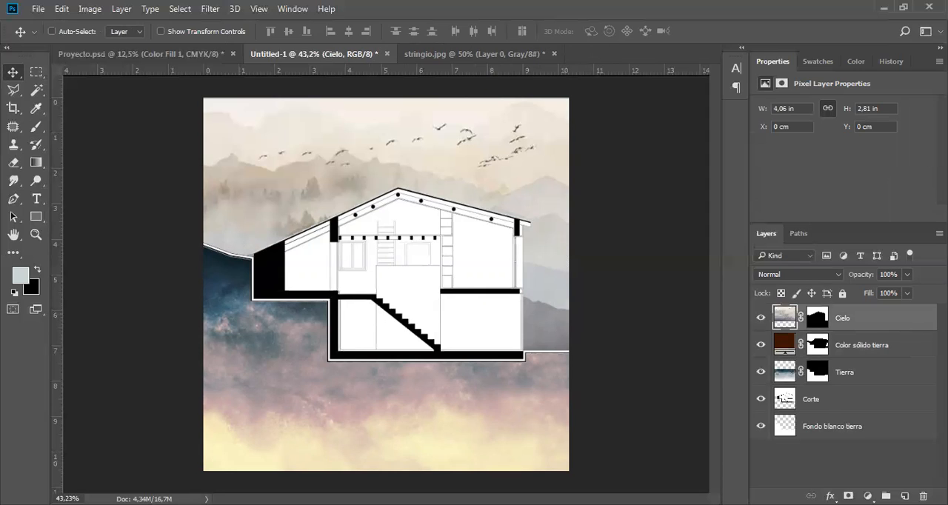
{"action": "key", "text": "ctrl+shift+alt+n"}
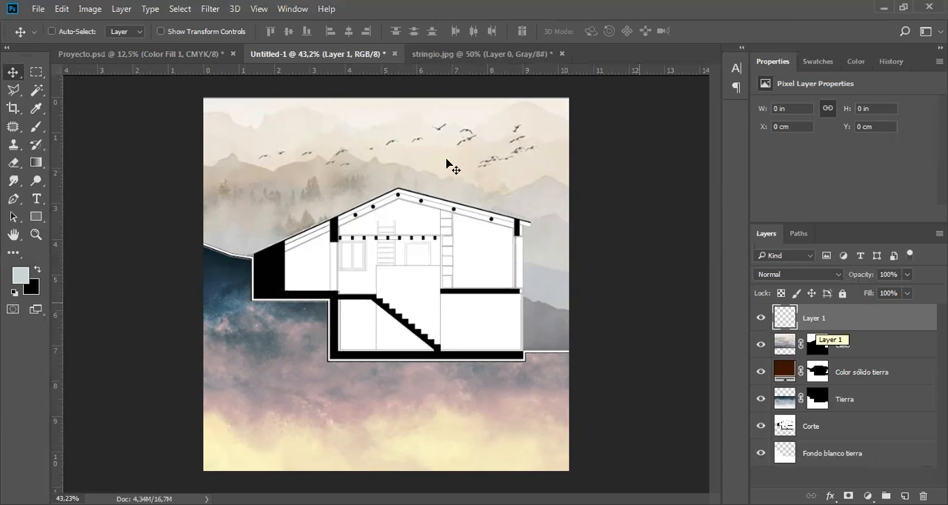
{"action": "double_click", "coordinate": [815, 318]}
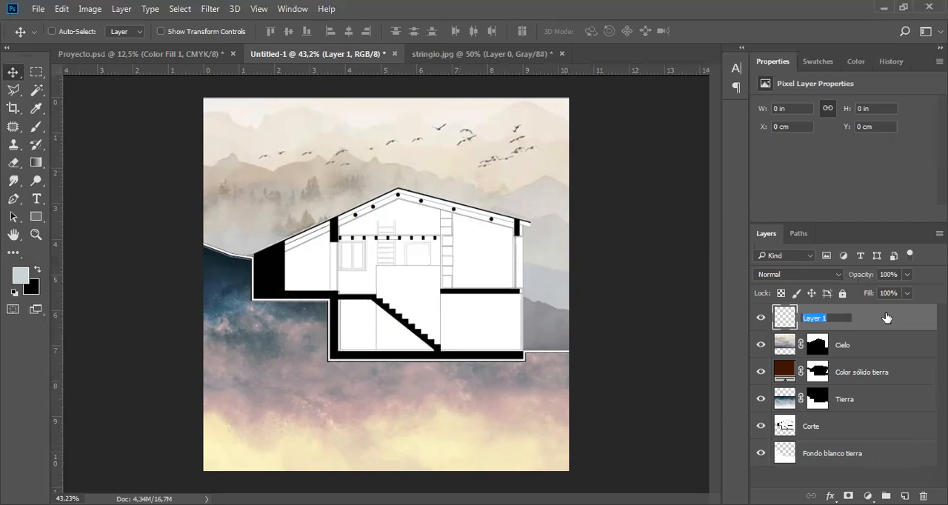
{"action": "type", "text": "Aves"}
{"action": "key", "text": "Return"}
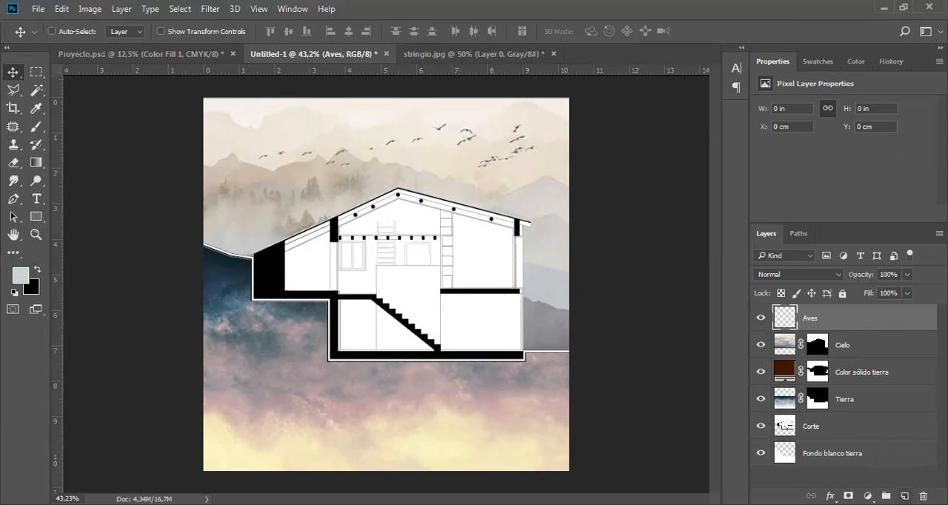
Add another empty layer above Aves and name it Vegetación.
{"action": "key", "text": "ctrl+shift+alt+n"}
{"action": "double_click", "coordinate": [820, 319]}
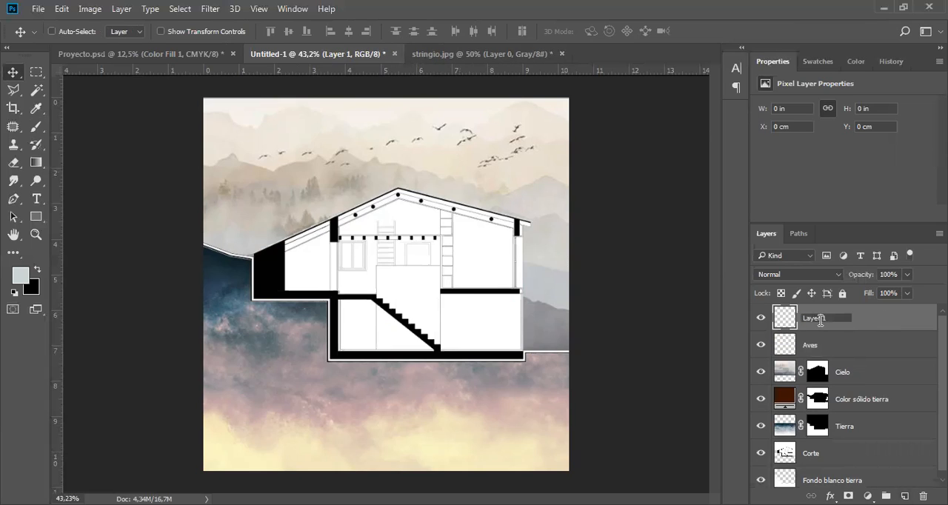
{"action": "type", "text": "Vegetación"}
{"action": "key", "text": "Return"}
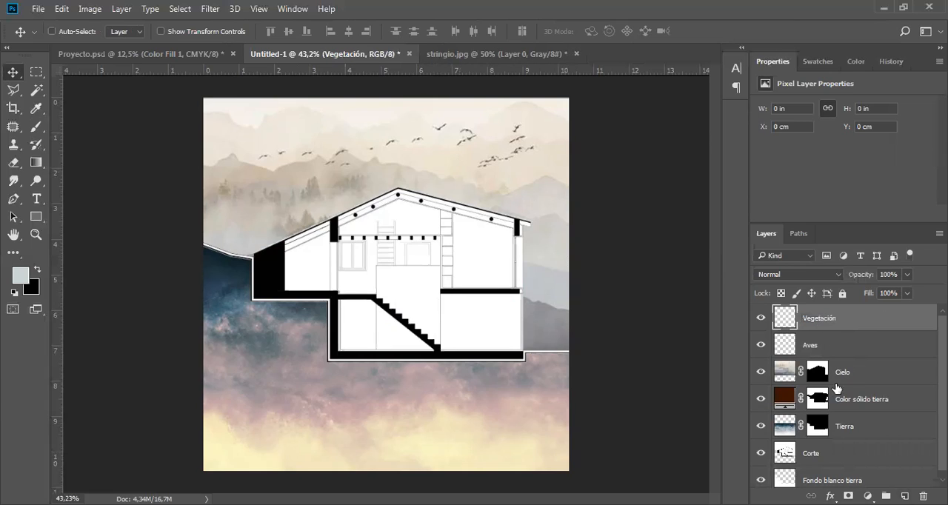
Add an empty layer above Vegetación and name it Personas.
{"action": "key", "text": "ctrl+shift+alt+n"}
{"action": "double_click", "coordinate": [818, 319]}
{"action": "type", "text": "P"}
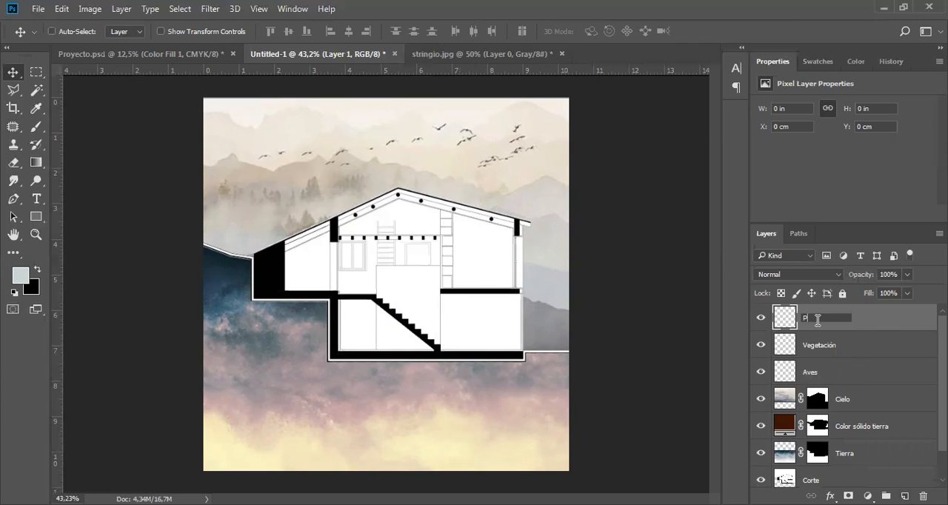
{"action": "type", "text": "ersonas"}
{"action": "key", "text": "Return"}
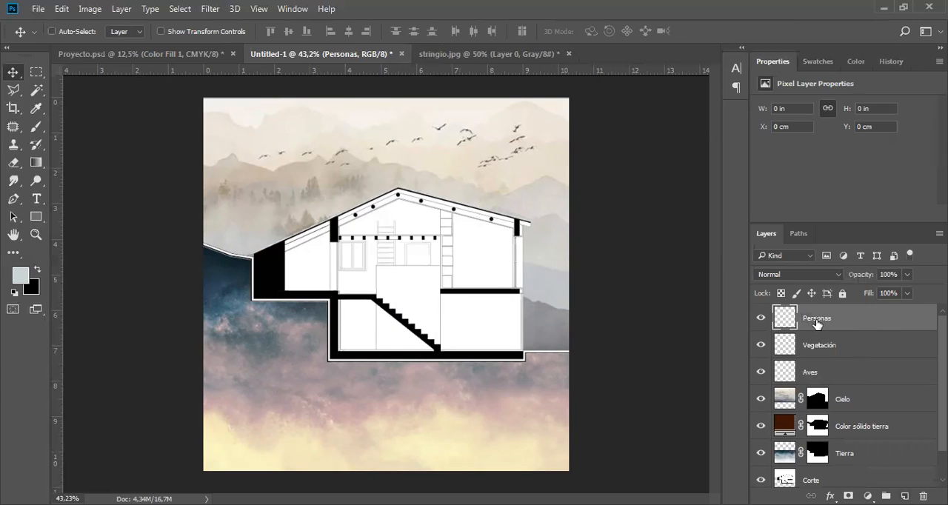
Make the Aves layer active and load the SS-birds-flying brush set from the BROCHAS folder for the Brush tool.
{"action": "left_click", "coordinate": [860, 371]}
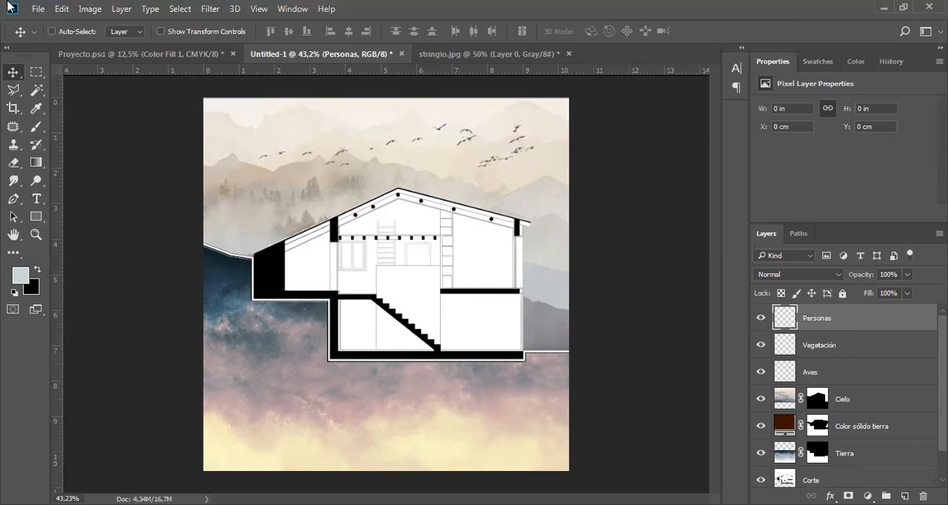
{"action": "left_click", "coordinate": [31, 132]}
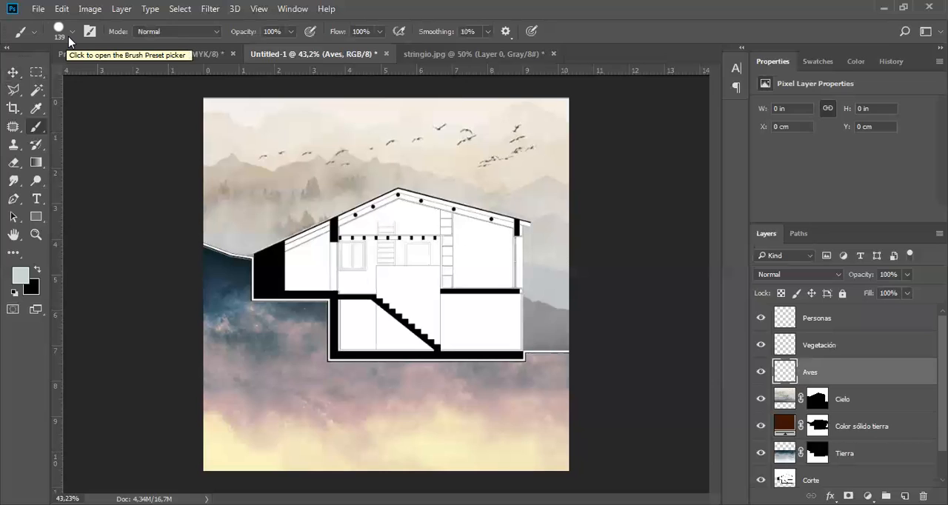
{"action": "left_click", "coordinate": [72, 36]}
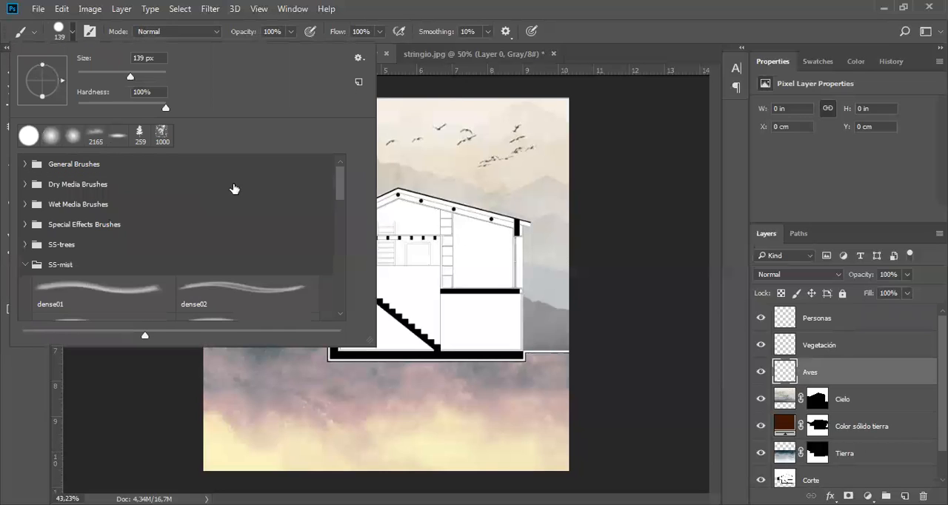
{"action": "left_click", "coordinate": [45, 259]}
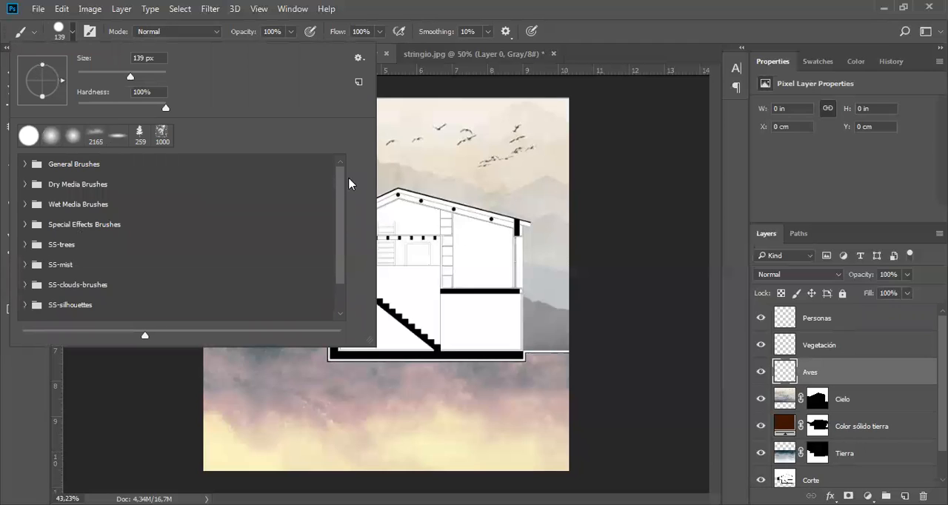
{"action": "scroll", "coordinate": [344, 219], "scroll_direction": "down", "scroll_amount": 2}
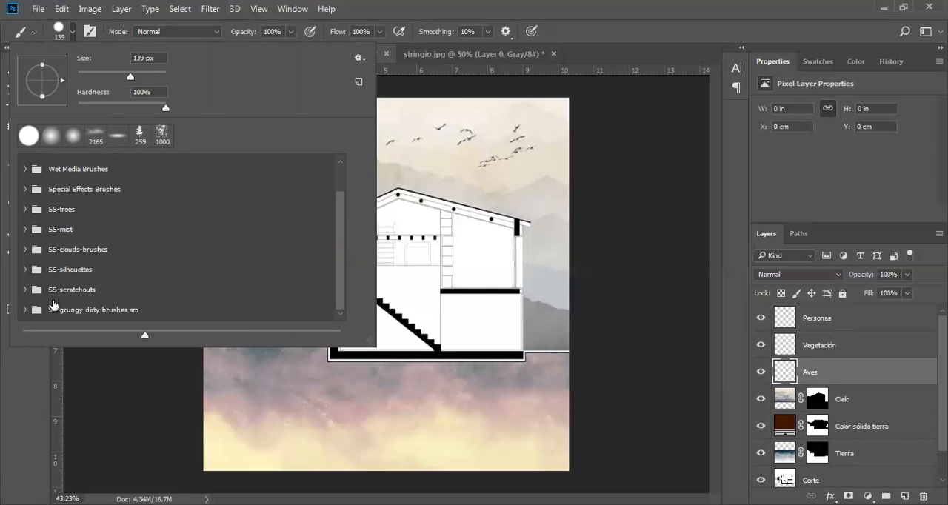
{"action": "left_click", "coordinate": [360, 59]}
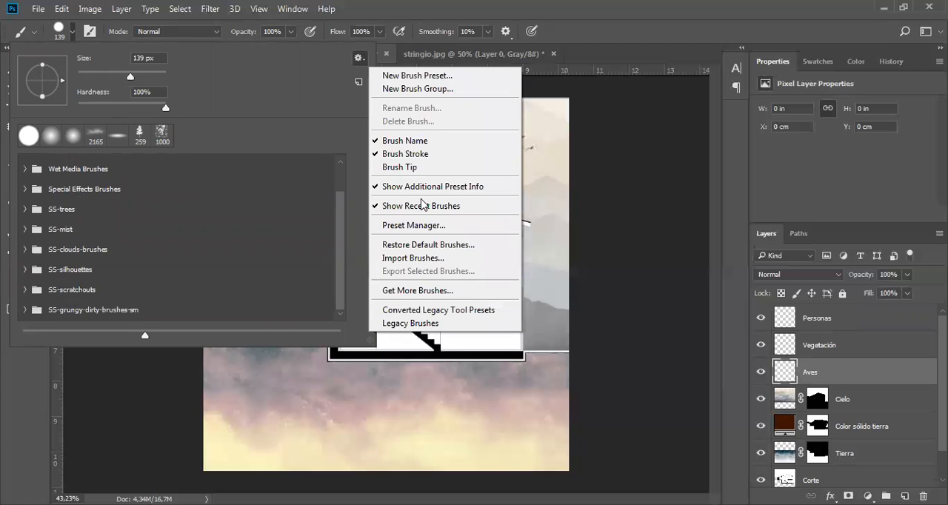
{"action": "left_click", "coordinate": [428, 226]}
{"action": "left_click", "coordinate": [597, 161]}
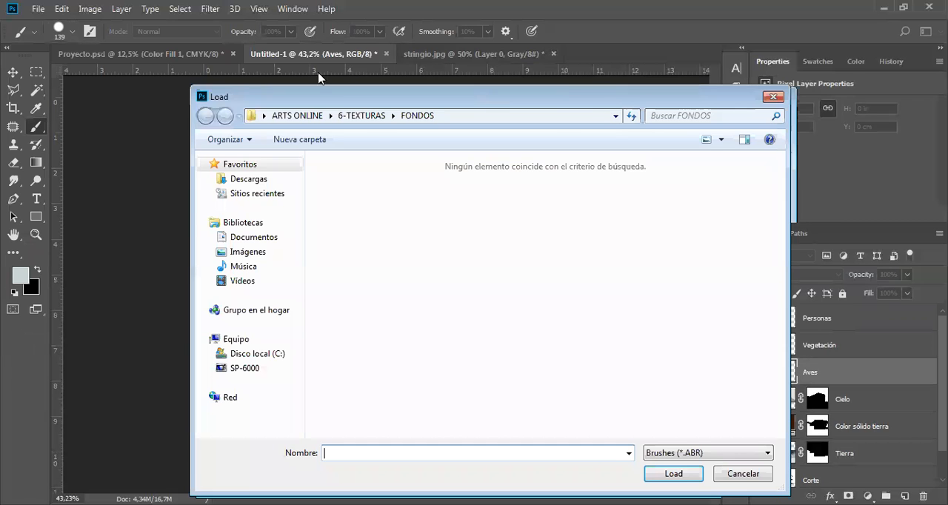
{"action": "left_click", "coordinate": [318, 73]}
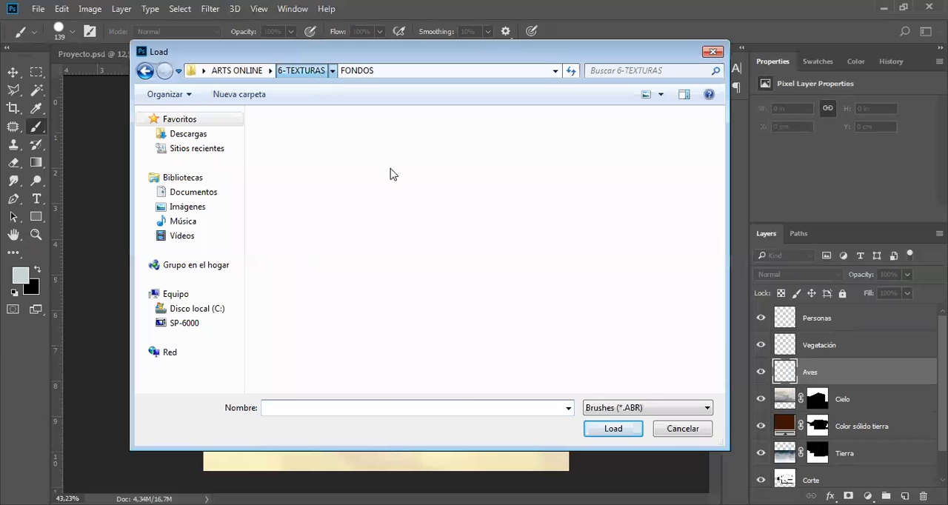
{"action": "left_click", "coordinate": [319, 152]}
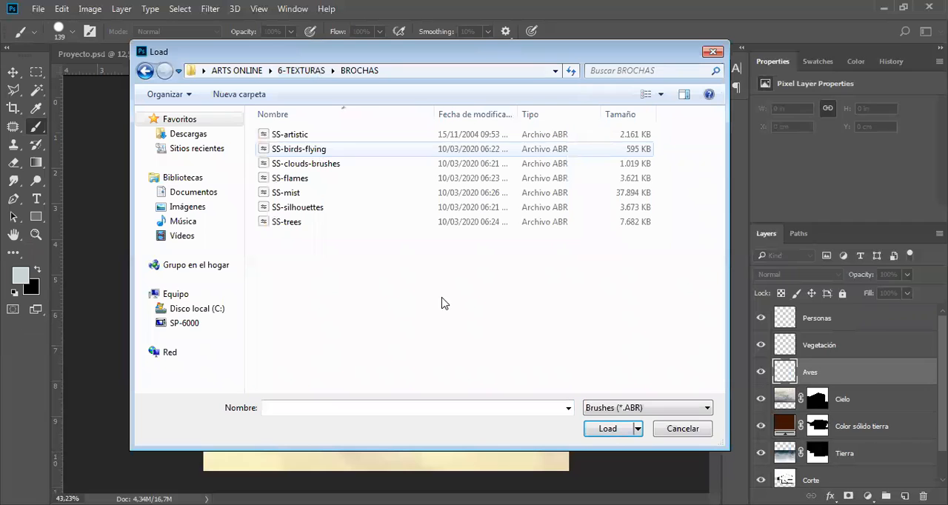
{"action": "left_click", "coordinate": [609, 428]}
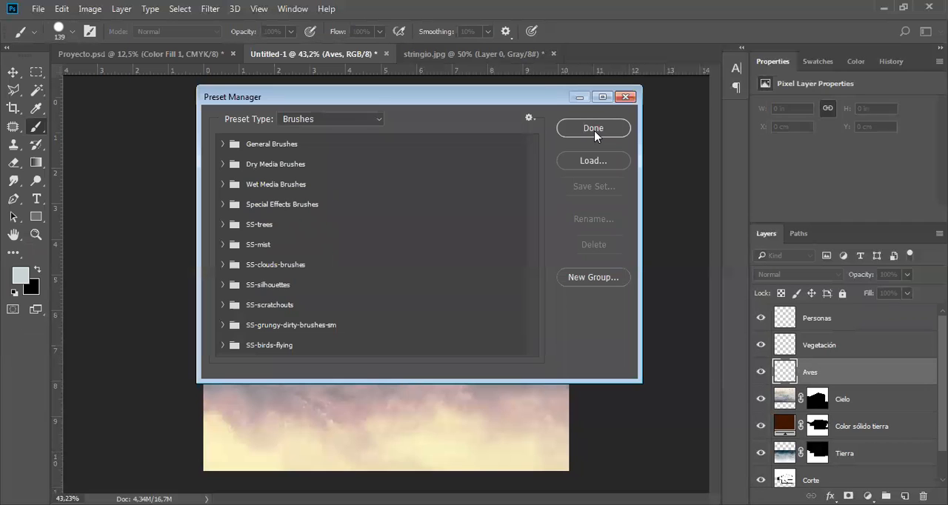
{"action": "left_click", "coordinate": [595, 132]}
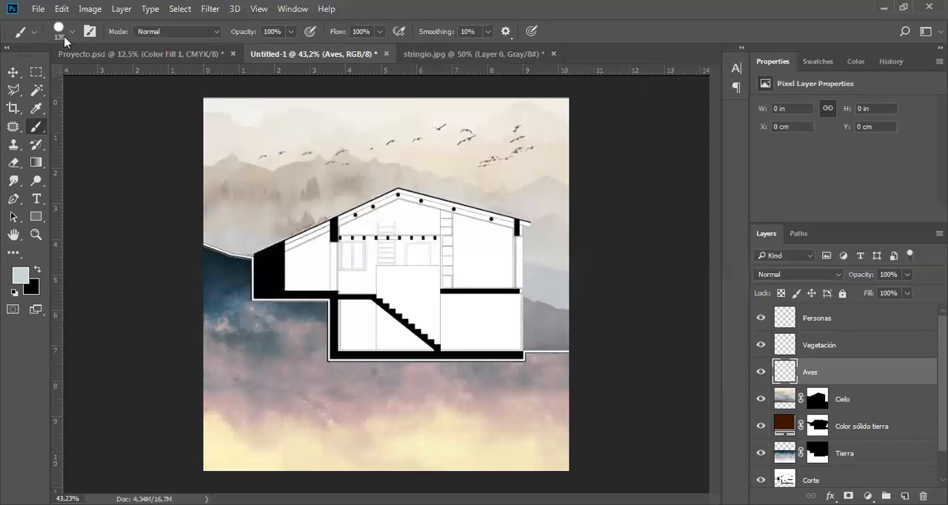
Compare the grouping1, grouping2 and grouping4 brushes of the SS-birds-flying set and choose grouping2.
{"action": "left_click", "coordinate": [71, 33]}
{"action": "scroll", "coordinate": [318, 233], "scroll_direction": "down", "scroll_amount": 1}
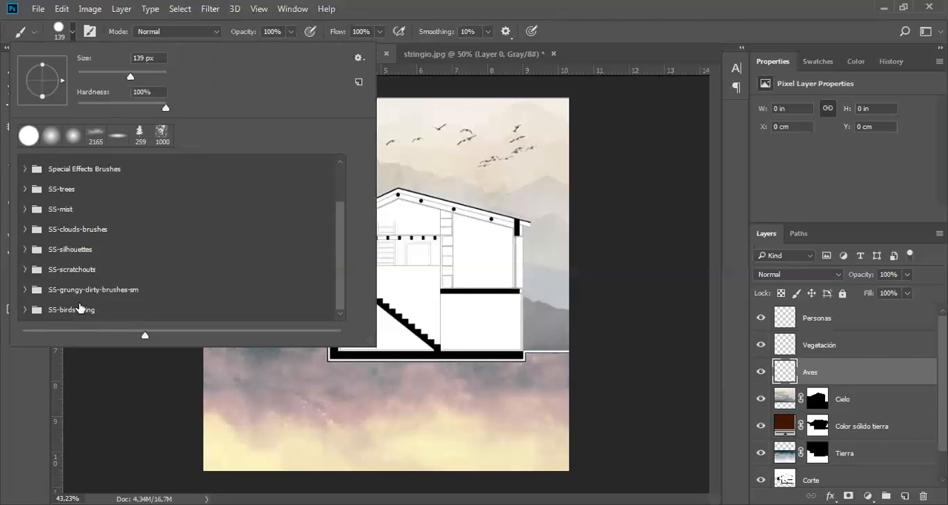
{"action": "left_click", "coordinate": [26, 311]}
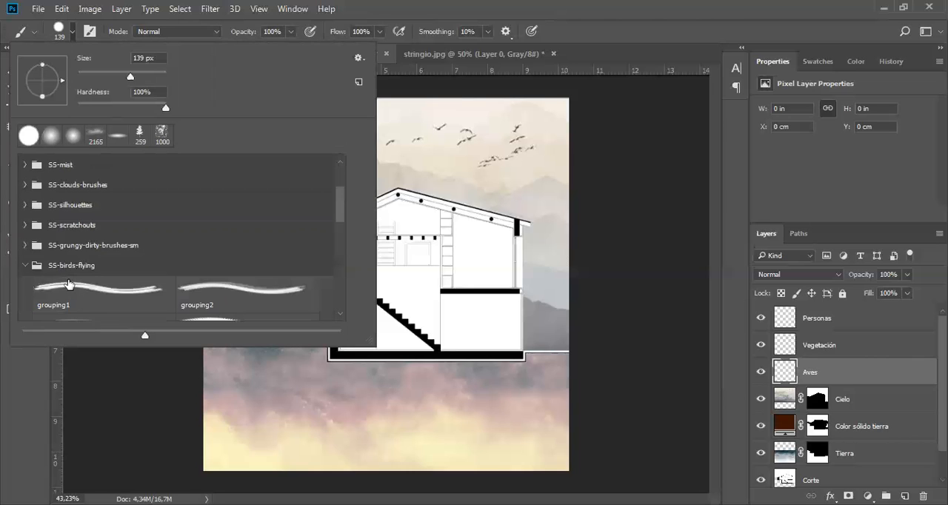
{"action": "scroll", "coordinate": [68, 284], "scroll_direction": "down", "scroll_amount": 3}
{"action": "left_click", "coordinate": [104, 194]}
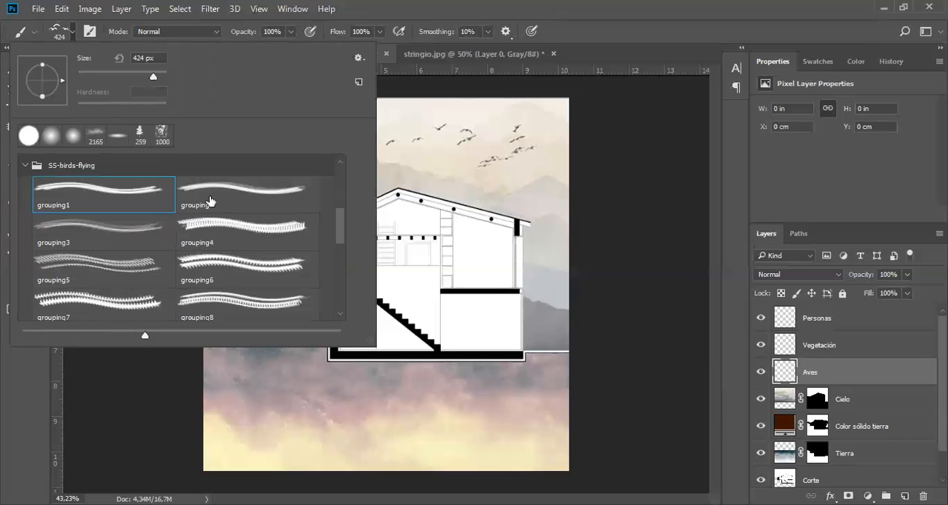
{"action": "left_click", "coordinate": [245, 194]}
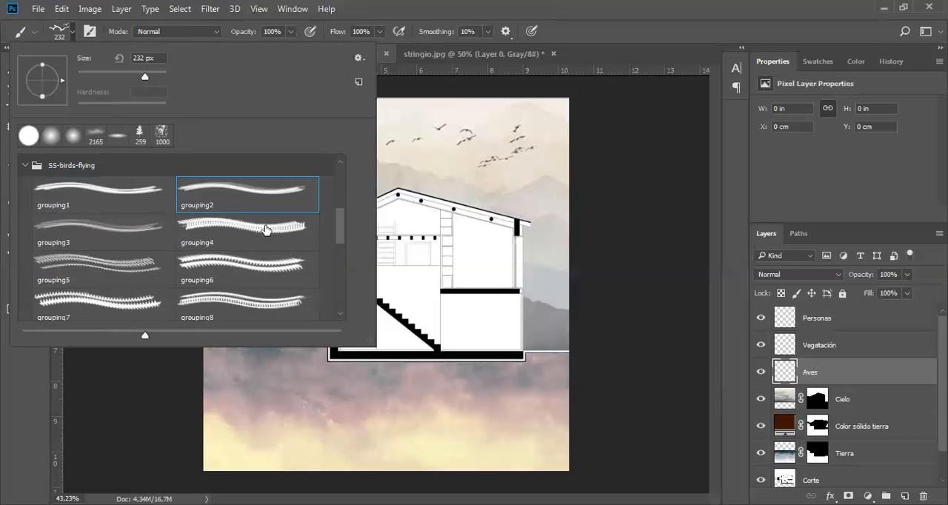
{"action": "left_click", "coordinate": [266, 230]}
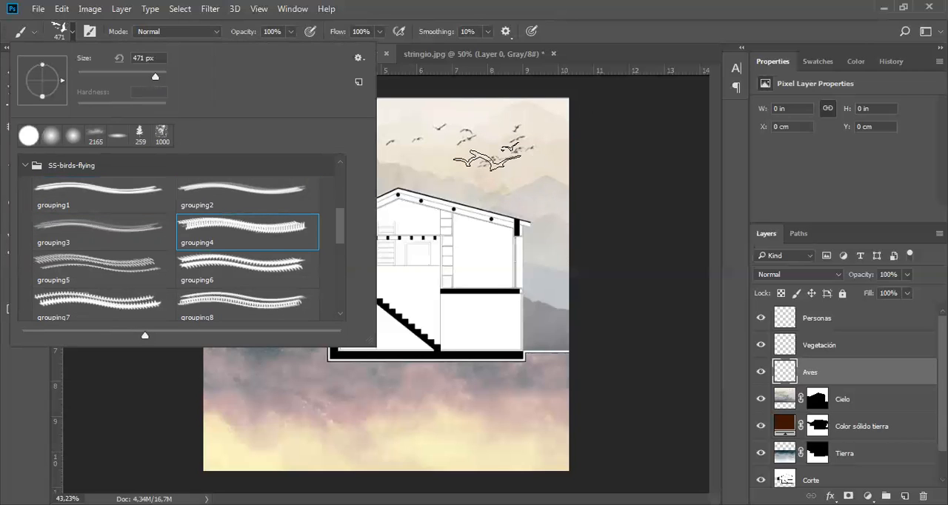
{"action": "left_click", "coordinate": [247, 194]}
{"action": "left_click", "coordinate": [464, 161]}
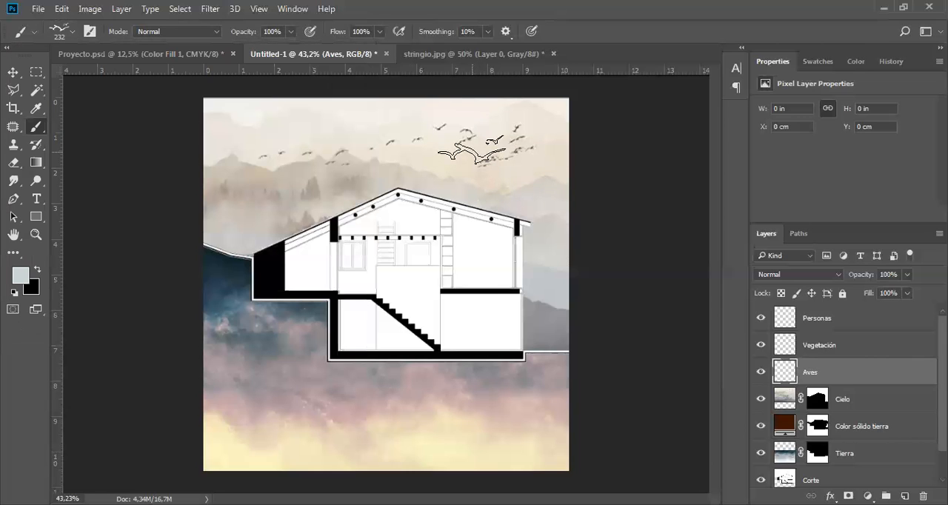
Set the foreground colour to black and reduce the bird brush size to 174 px.
{"action": "left_click", "coordinate": [818, 61]}
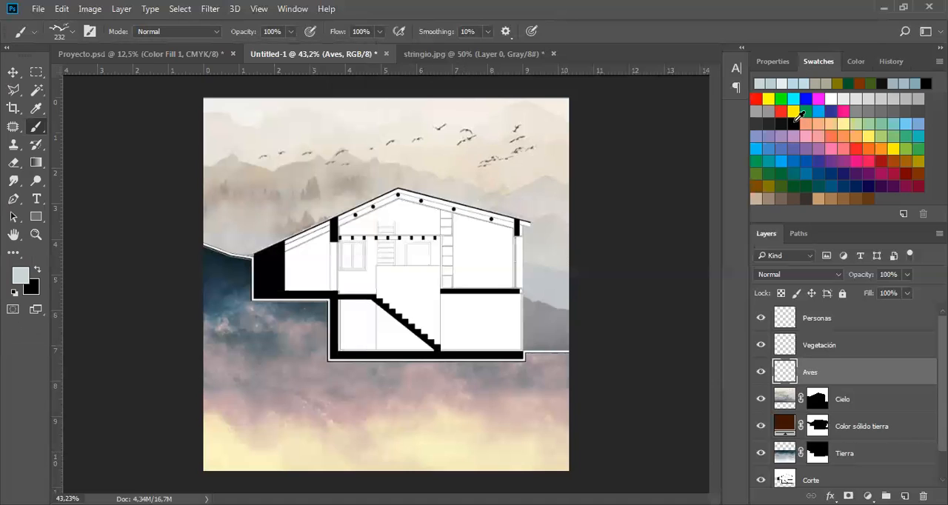
{"action": "left_click", "coordinate": [794, 124]}
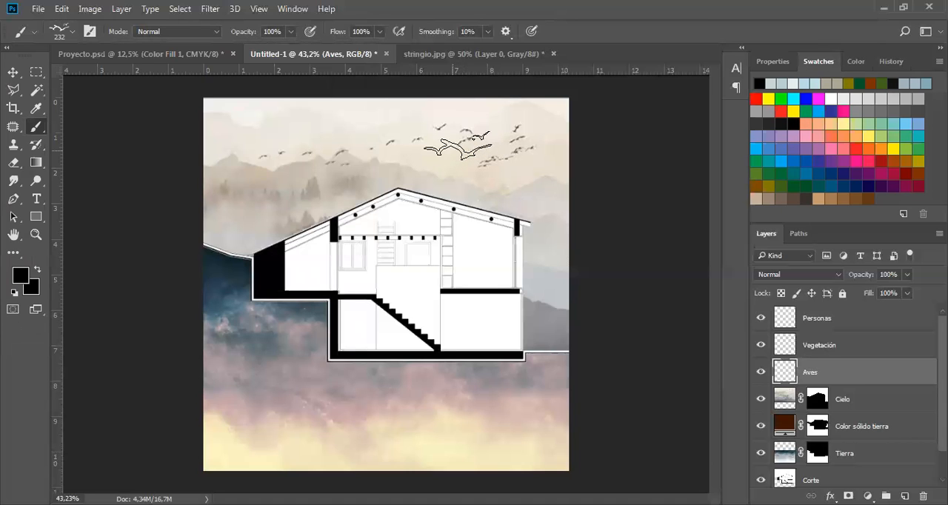
{"action": "right_click", "coordinate": [455, 147]}
{"action": "left_click_drag", "start_coordinate": [595, 182], "coordinate": [588, 183]}
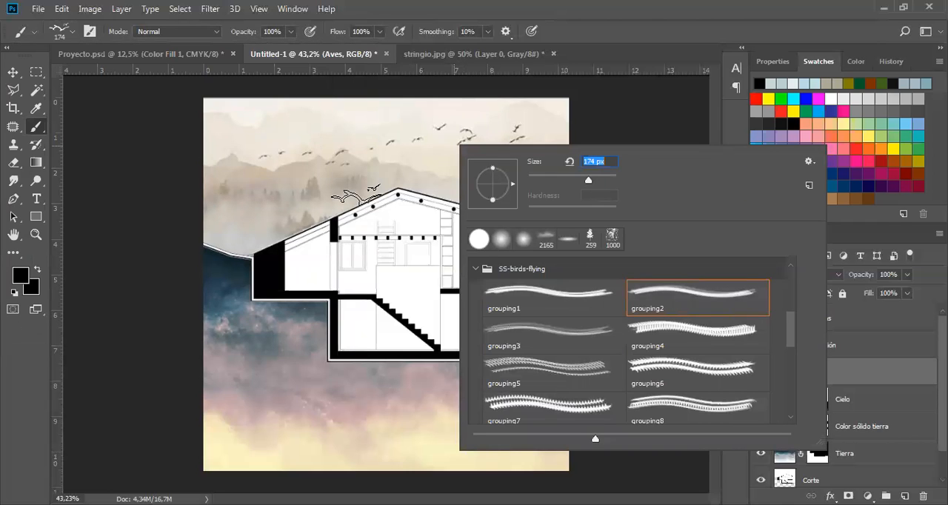
{"action": "key", "text": "Return"}
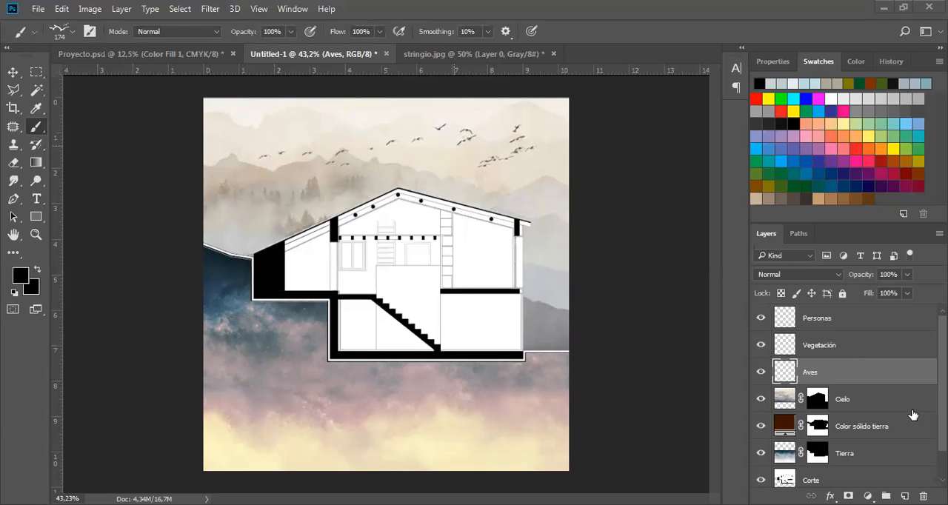
Stamp a black bird group in the sky above the roof's right slope, and try a second one above the left mountains, undoing it.
{"action": "left_click", "coordinate": [477, 151]}
{"action": "left_click", "coordinate": [323, 140]}
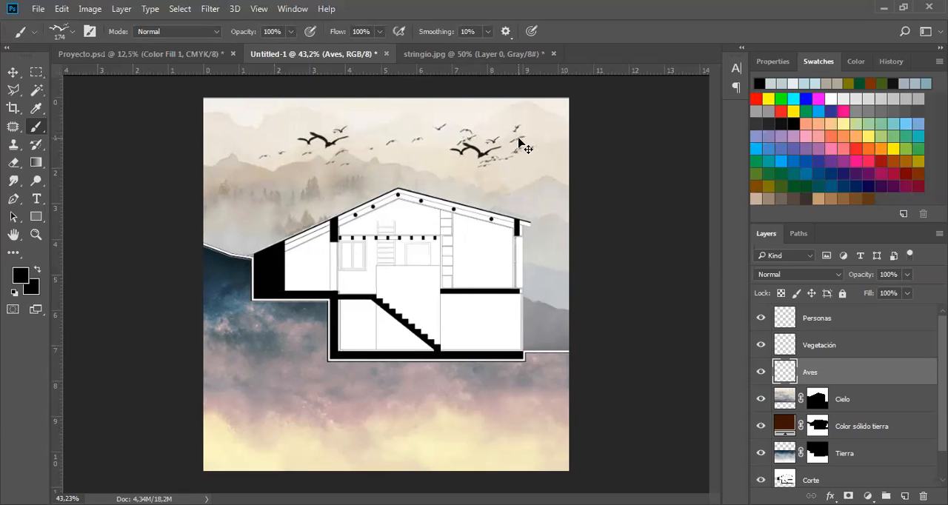
{"action": "key", "text": "ctrl+z"}
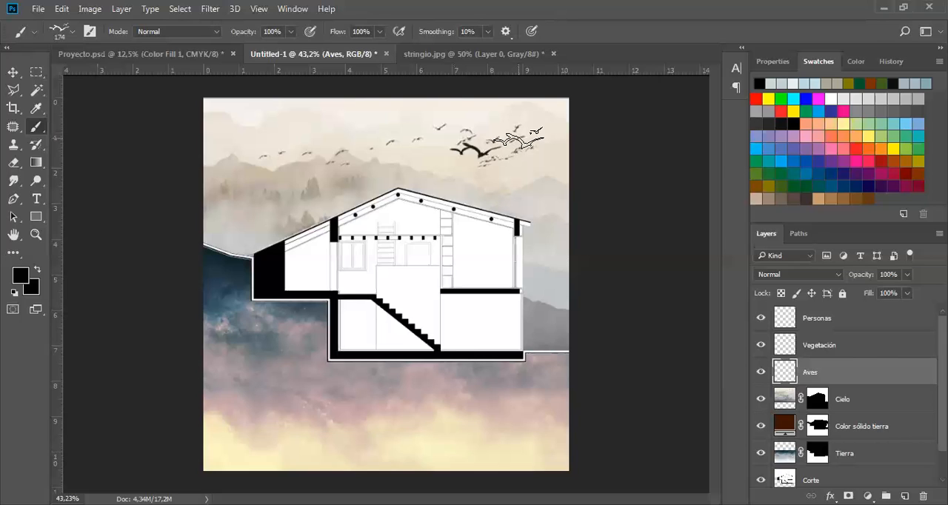
Reduce the bird brush size to 75 px and stamp a small black bird group above the mountains on the left.
{"action": "right_click", "coordinate": [483, 139]}
{"action": "left_click_drag", "start_coordinate": [594, 172], "coordinate": [588, 171]}
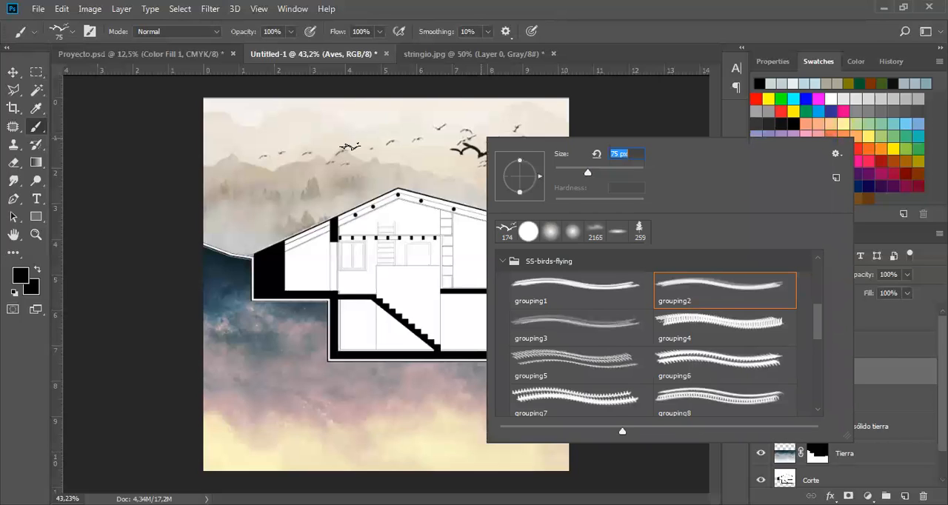
{"action": "key", "text": "Return"}
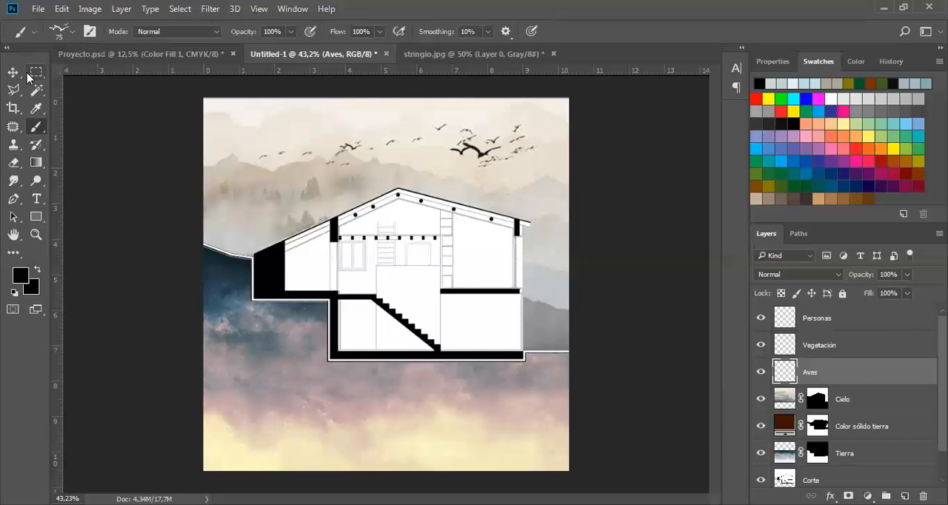
{"action": "key", "text": "v"}
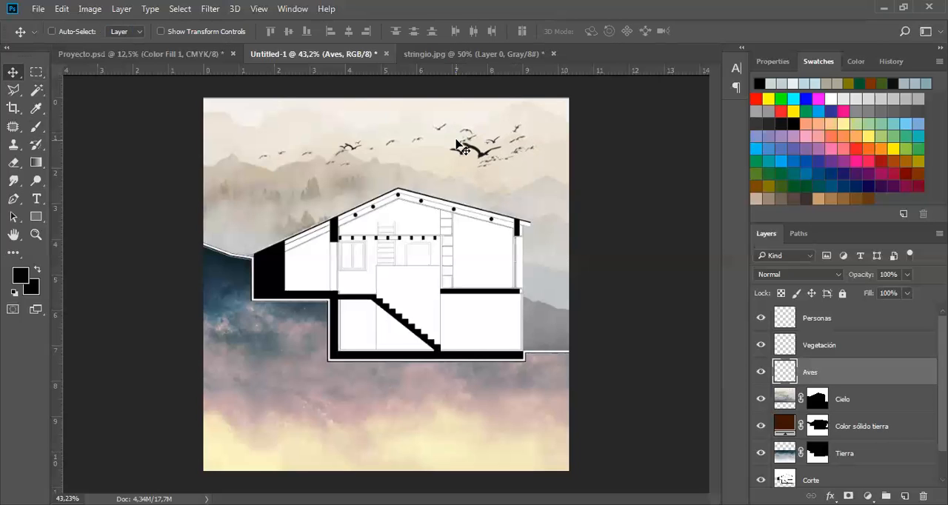
Make the Vegetación layer active, compare the bonsai1, bonsai2 and dead1 brushes of the SS-trees set, and choose bonsai2 for the Brush tool.
{"action": "left_click", "coordinate": [861, 346]}
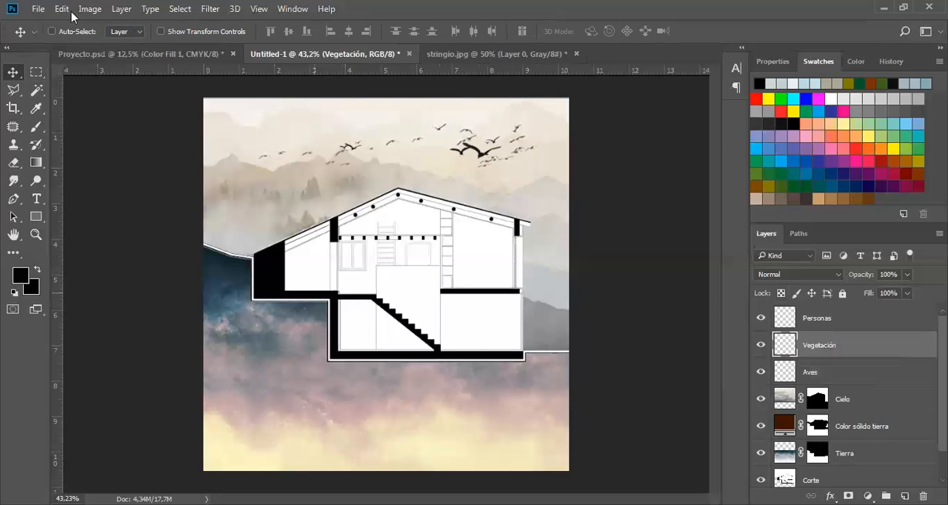
{"action": "key", "text": "b"}
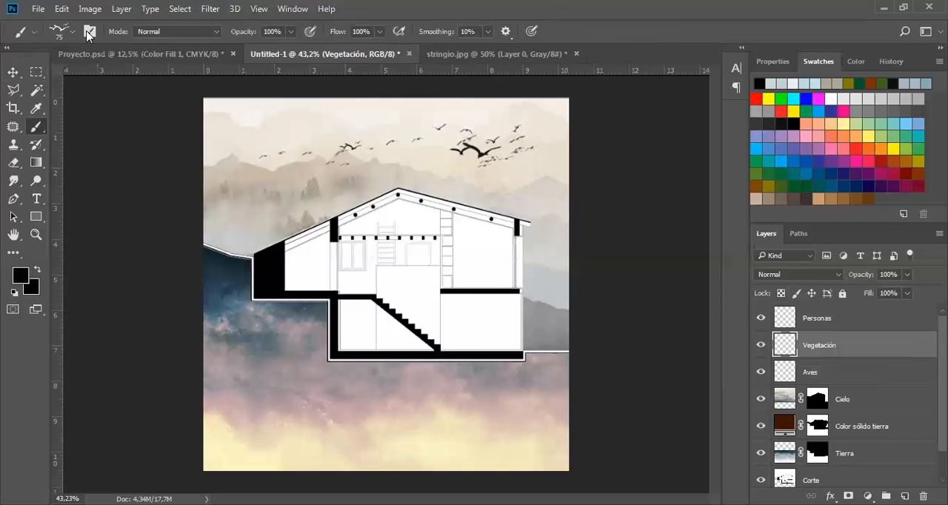
{"action": "right_click", "coordinate": [120, 211]}
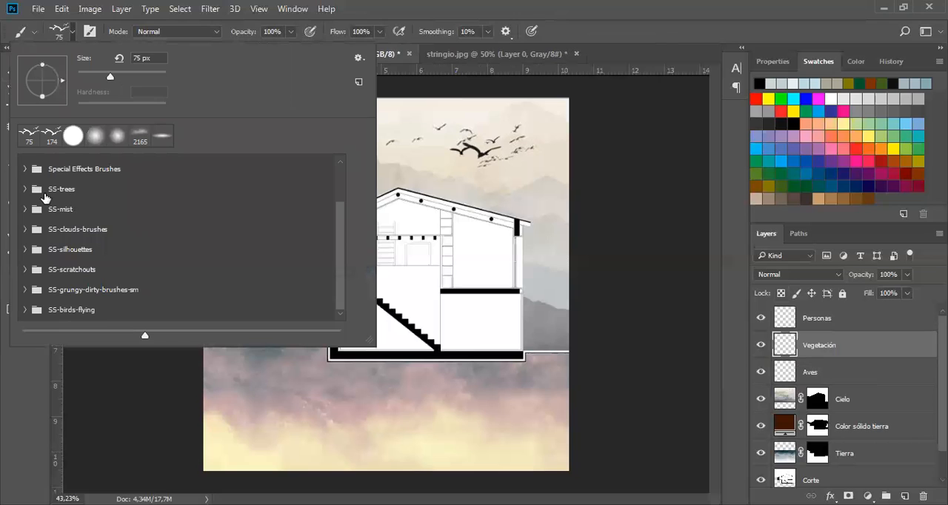
{"action": "left_click", "coordinate": [25, 189]}
{"action": "left_click", "coordinate": [104, 217]}
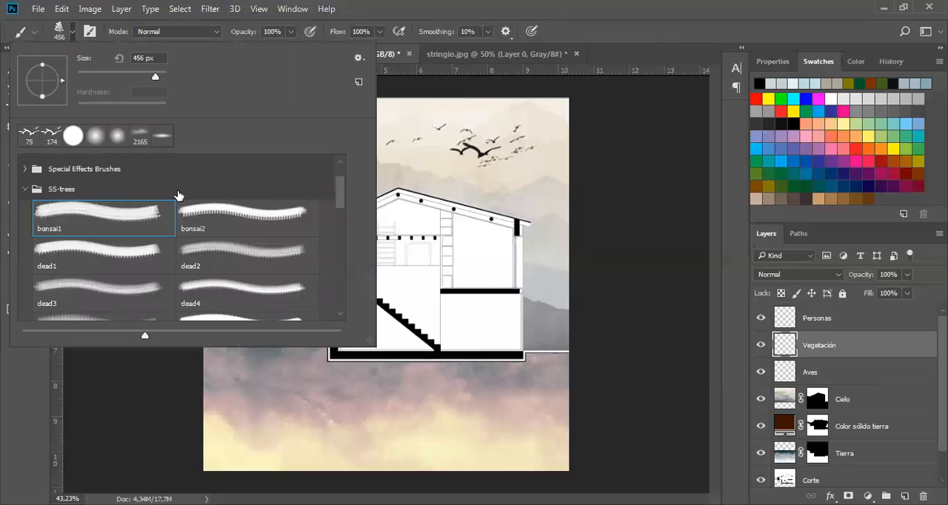
{"action": "left_click", "coordinate": [240, 215]}
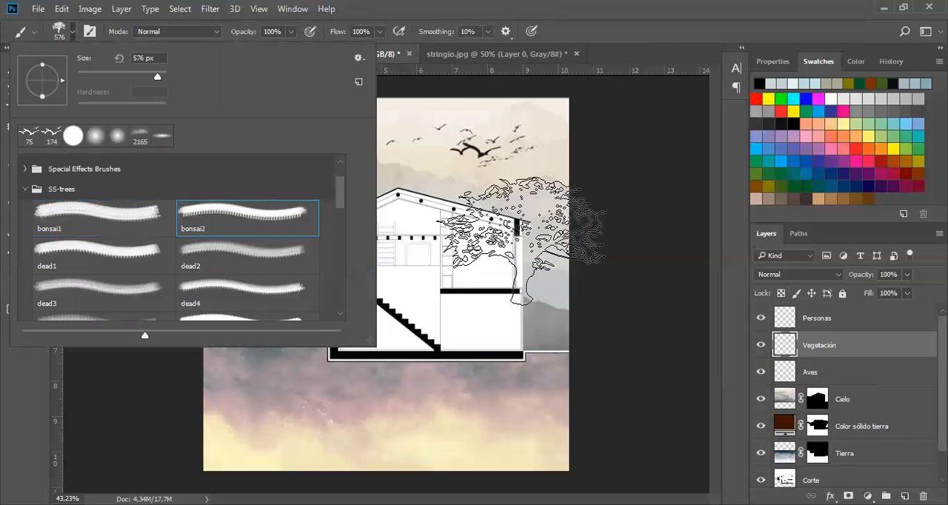
{"action": "left_click", "coordinate": [96, 252]}
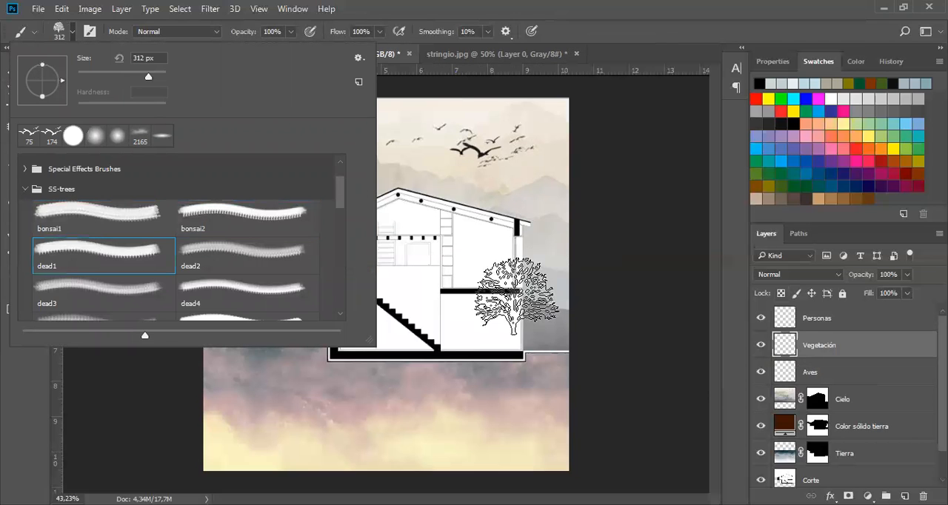
{"action": "left_click", "coordinate": [248, 206]}
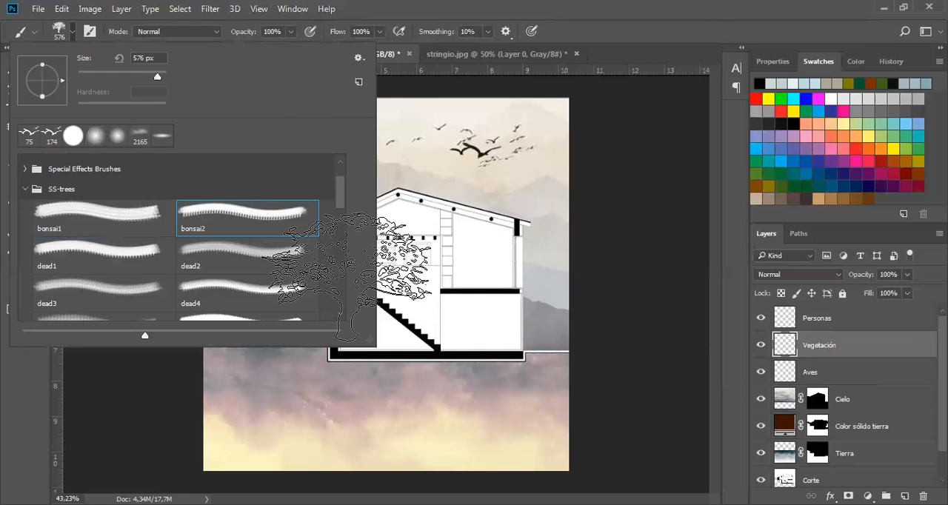
Try a black bonsai2 tree at 576 px over the right-hand rooms of the house, inspect its detail up close, and undo it.
{"action": "left_click", "coordinate": [461, 287]}
{"action": "left_click", "coordinate": [461, 287]}
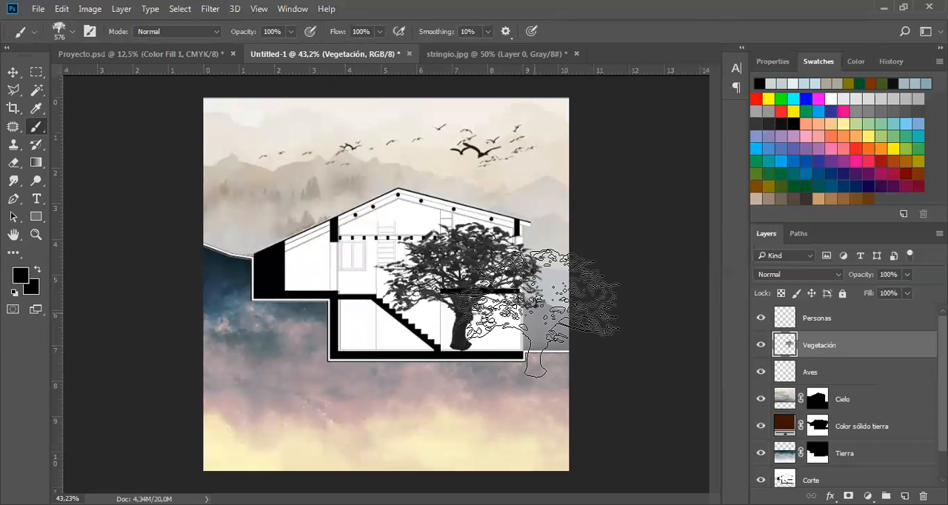
{"action": "scroll", "coordinate": [534, 319], "scroll_direction": "up", "scroll_amount": 5}
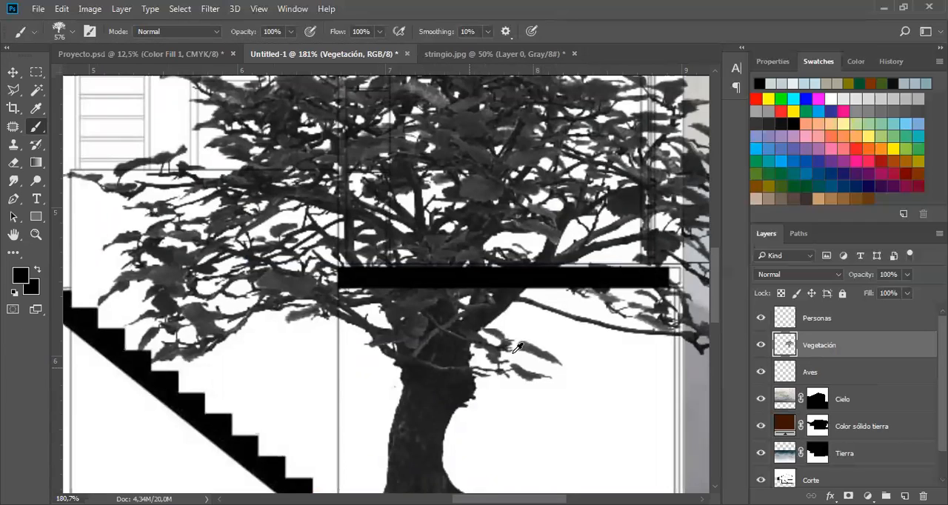
{"action": "key", "text": "v"}
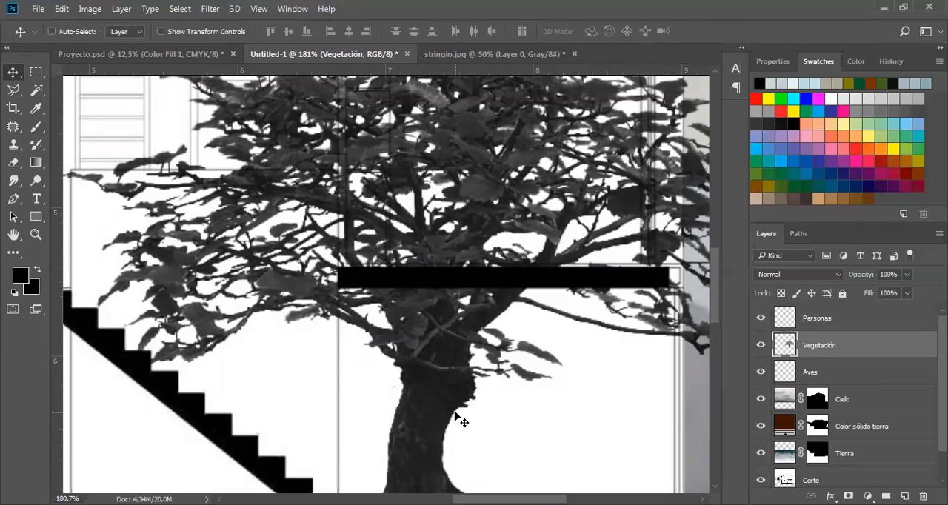
{"action": "scroll", "coordinate": [455, 415], "scroll_direction": "down", "scroll_amount": 3}
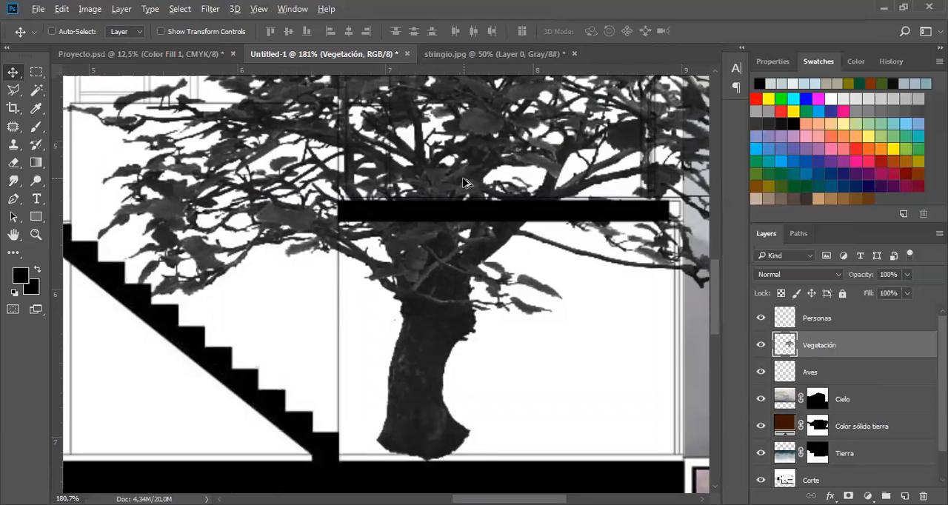
{"action": "scroll", "coordinate": [463, 182], "scroll_direction": "down", "scroll_amount": 3}
{"action": "scroll", "coordinate": [463, 182], "scroll_direction": "down", "scroll_amount": 2}
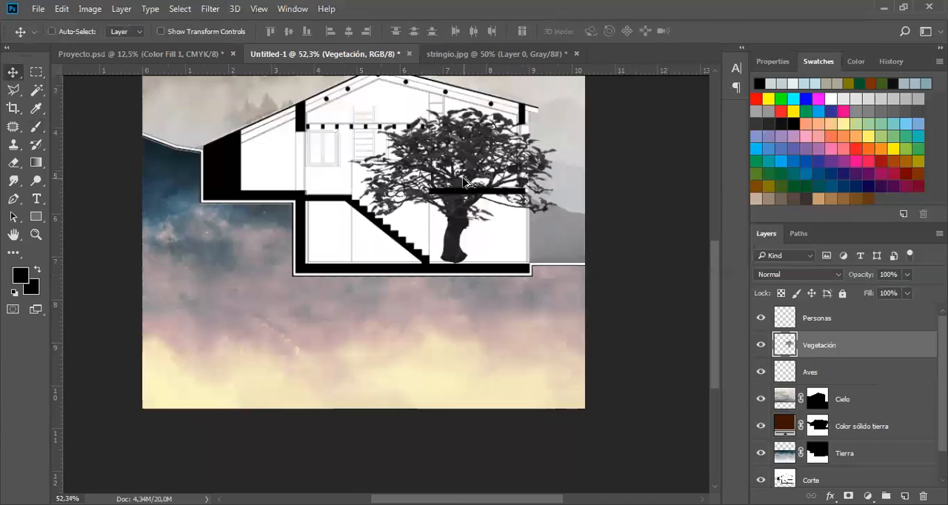
{"action": "scroll", "coordinate": [463, 182], "scroll_direction": "down", "scroll_amount": 1}
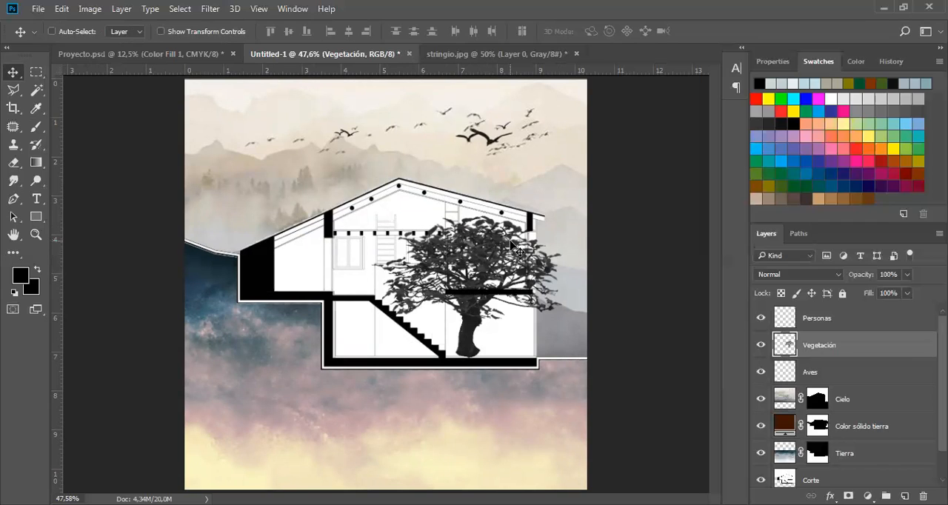
{"action": "key", "text": "ctrl+z"}
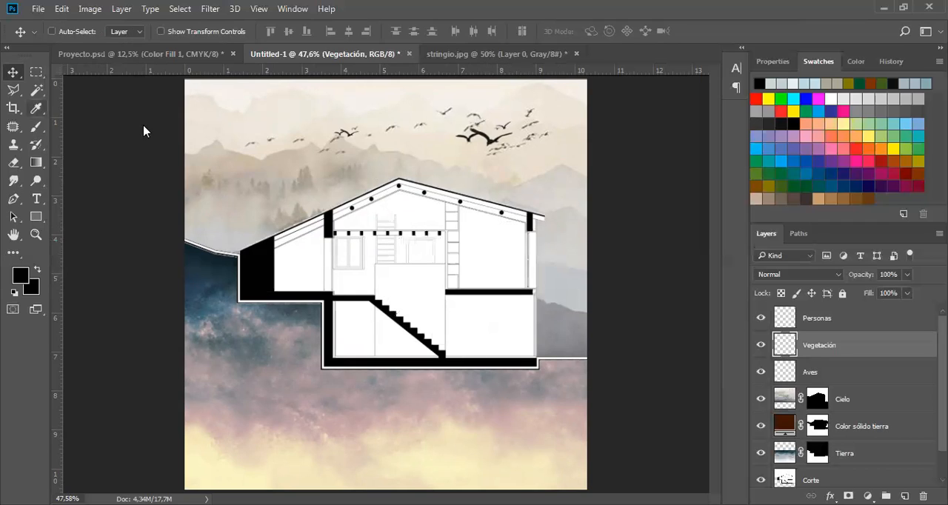
Set the foreground colour to olive and reduce the bonsai2 brush size to 432 px.
{"action": "key", "text": "b"}
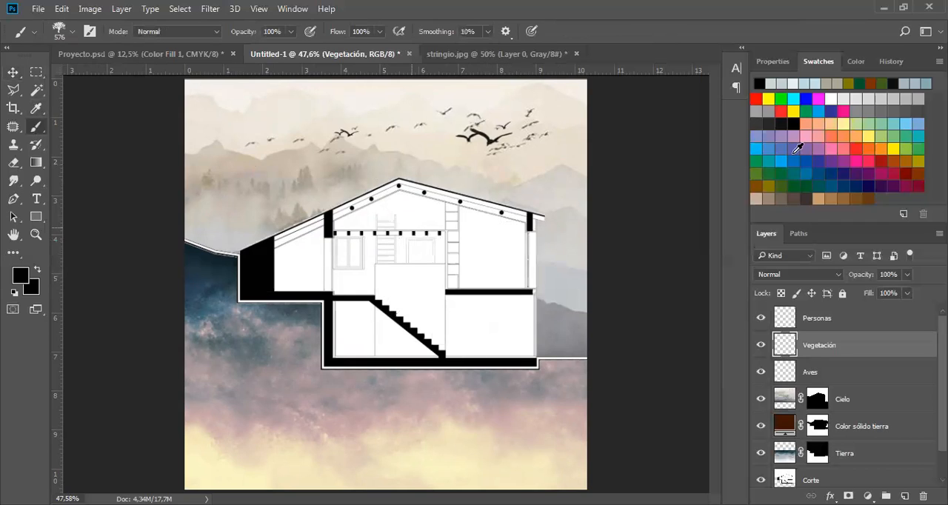
{"action": "left_click", "coordinate": [768, 185]}
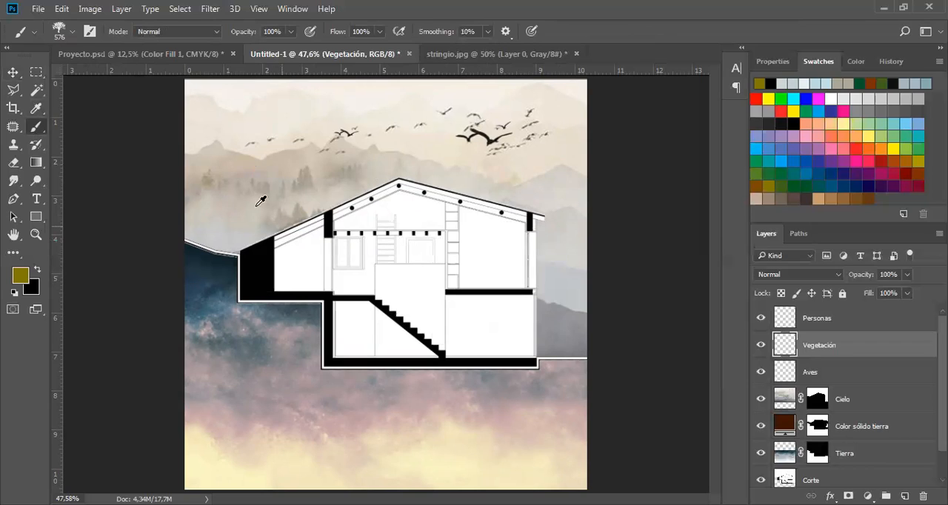
{"action": "right_click", "coordinate": [223, 178]}
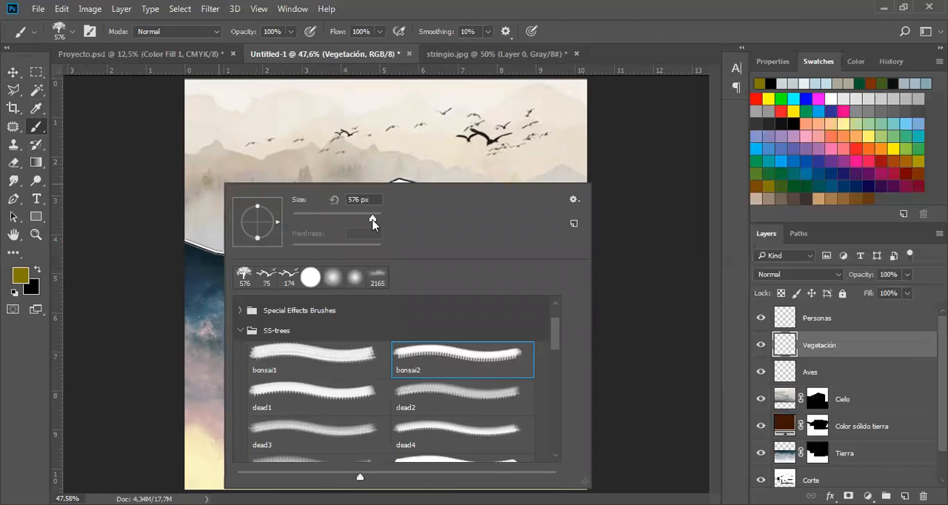
{"action": "mouse_move", "coordinate": [372, 220]}
{"action": "left_mouse_down"}
{"action": "mouse_move", "coordinate": [345, 217]}
{"action": "mouse_move", "coordinate": [362, 217]}
{"action": "left_mouse_up"}
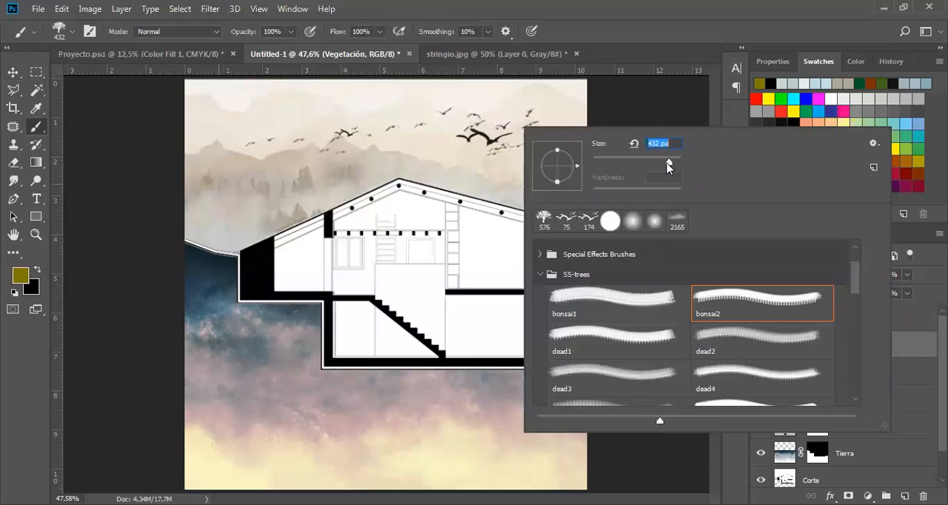
Switch to the dead2 tree brush and set its size to 464 px.
{"action": "left_click", "coordinate": [730, 348]}
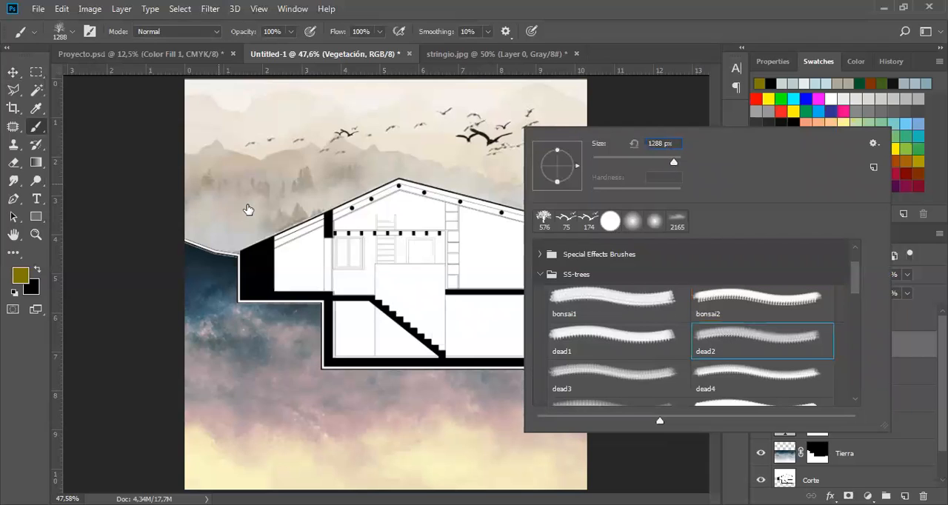
{"action": "mouse_move", "coordinate": [673, 163]}
{"action": "left_mouse_down"}
{"action": "mouse_move", "coordinate": [658, 163]}
{"action": "mouse_move", "coordinate": [671, 163]}
{"action": "left_mouse_up"}
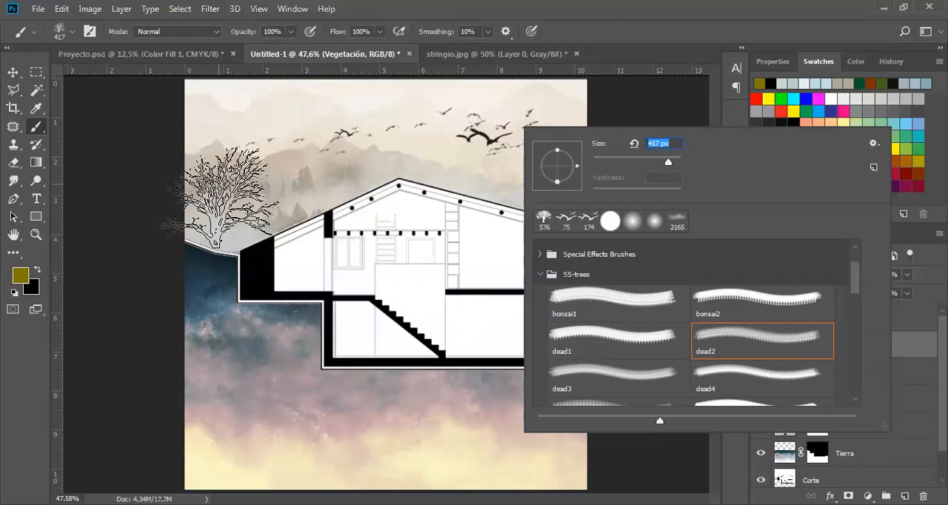
{"action": "left_click_drag", "start_coordinate": [673, 166], "coordinate": [670, 162]}
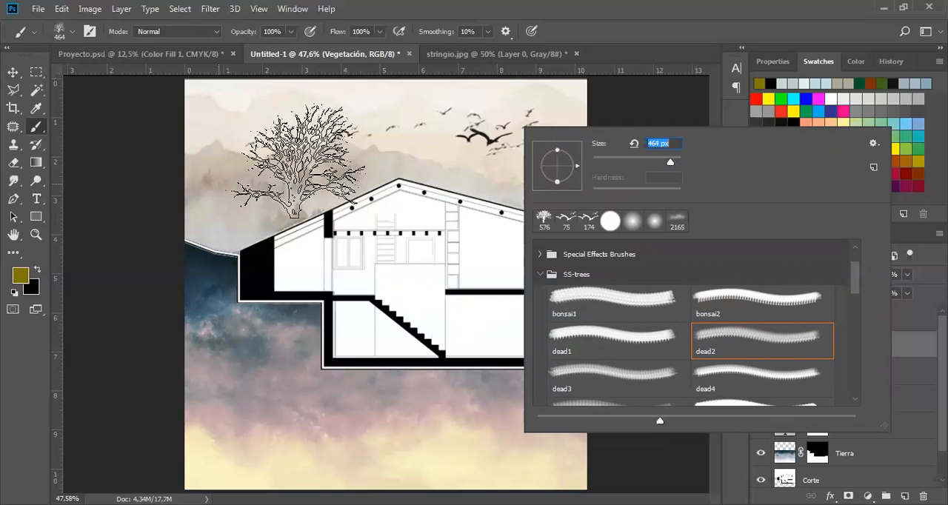
{"action": "left_click", "coordinate": [422, 158]}
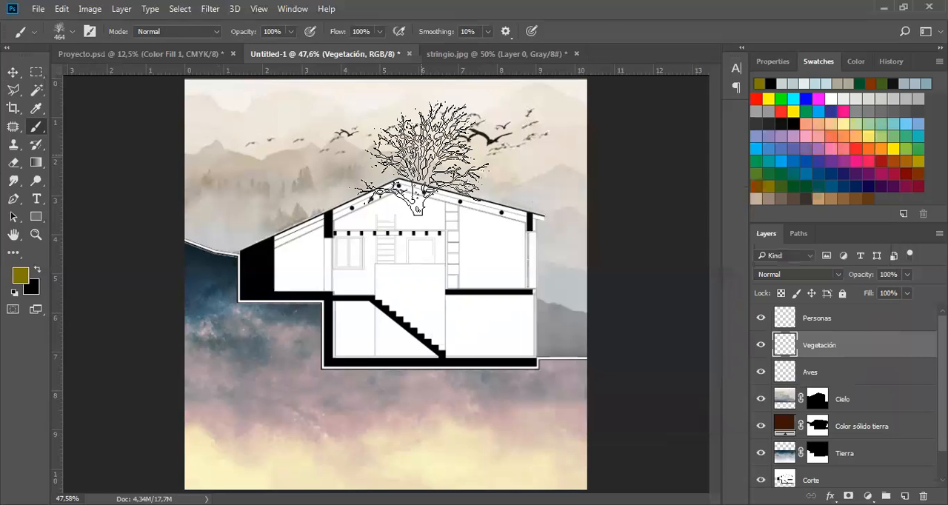
Set the foreground colour to brown and stamp overlapping bare trees on the slope to the left of the house.
{"action": "left_click", "coordinate": [831, 198]}
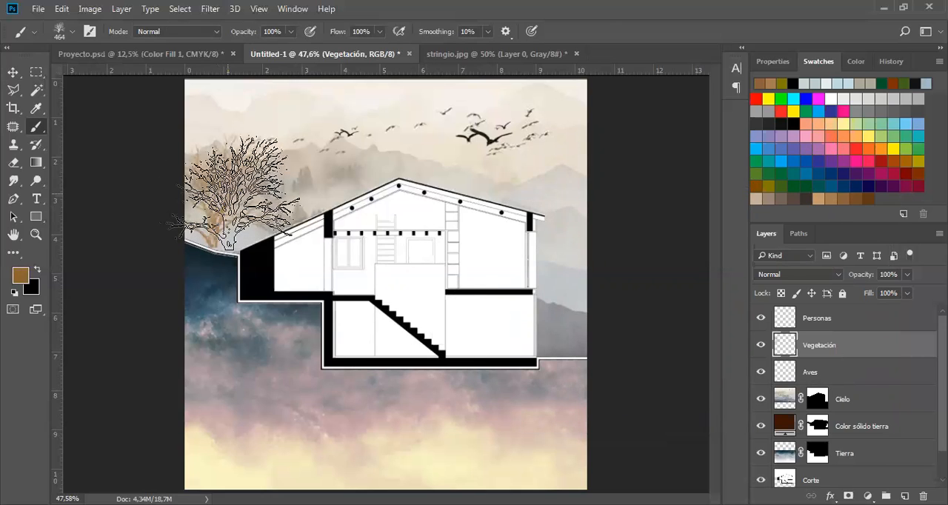
{"action": "left_click", "coordinate": [232, 195]}
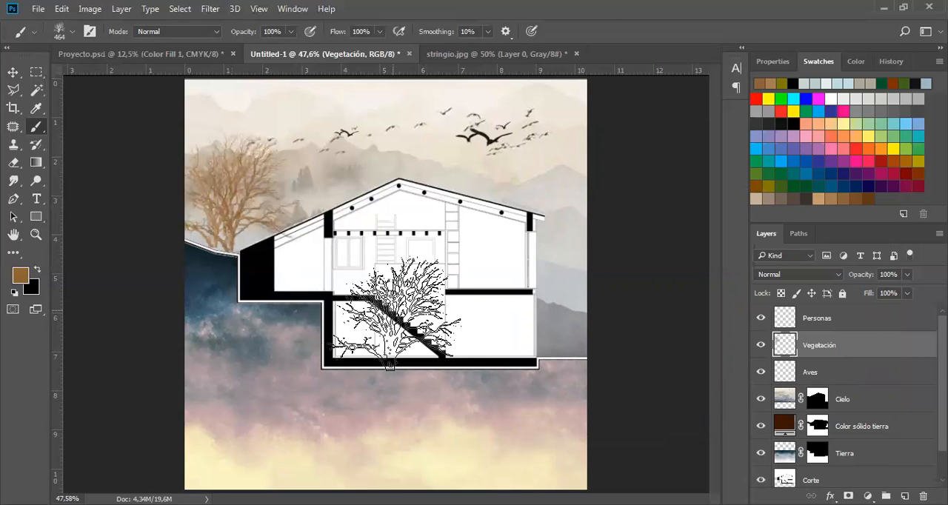
{"action": "left_click", "coordinate": [14, 74]}
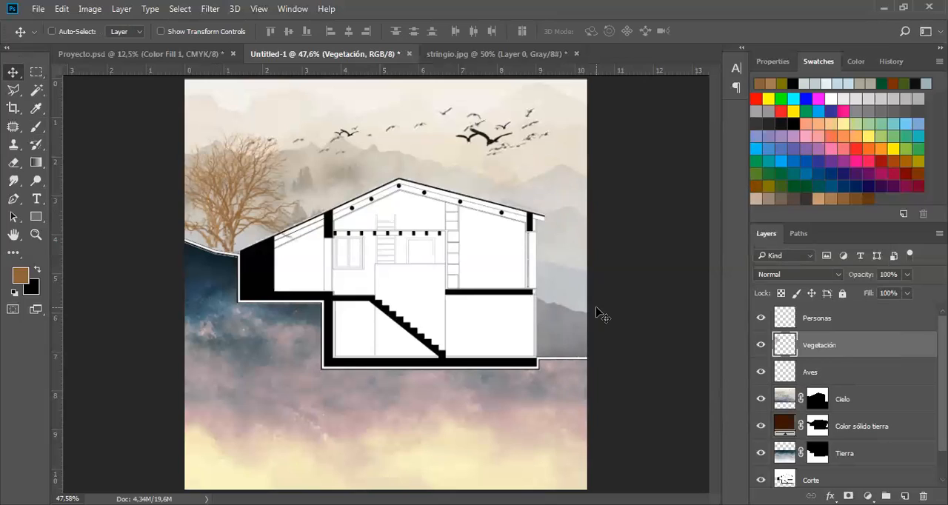
Activate the Personas layer and open the SS-silhouettes brush set for the Brush tool.
{"action": "left_click", "coordinate": [899, 322]}
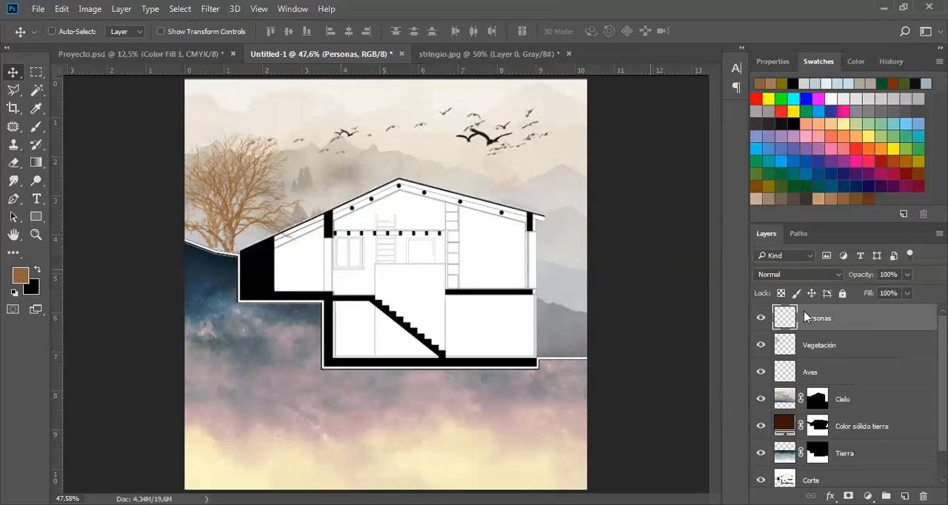
{"action": "left_click", "coordinate": [37, 127]}
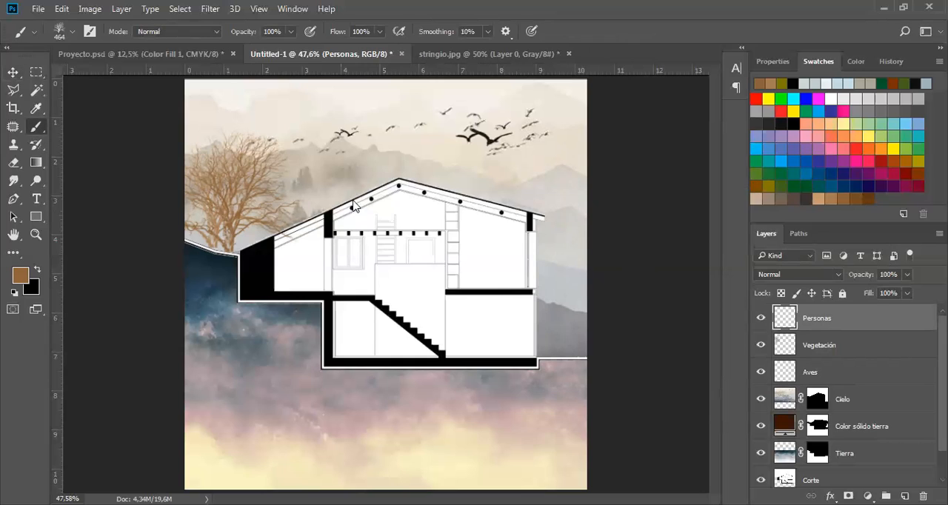
{"action": "left_click", "coordinate": [59, 33]}
{"action": "left_click", "coordinate": [25, 189]}
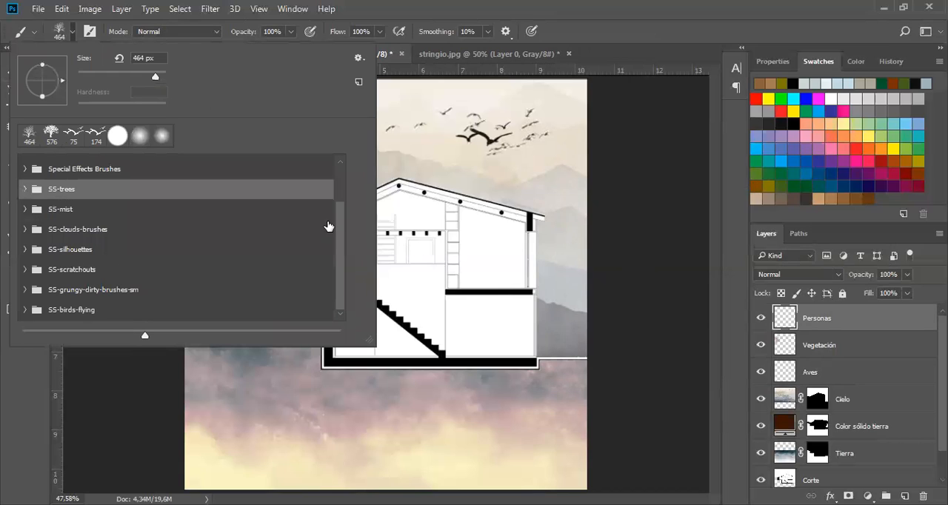
{"action": "scroll", "coordinate": [333, 218], "scroll_direction": "up", "scroll_amount": 2}
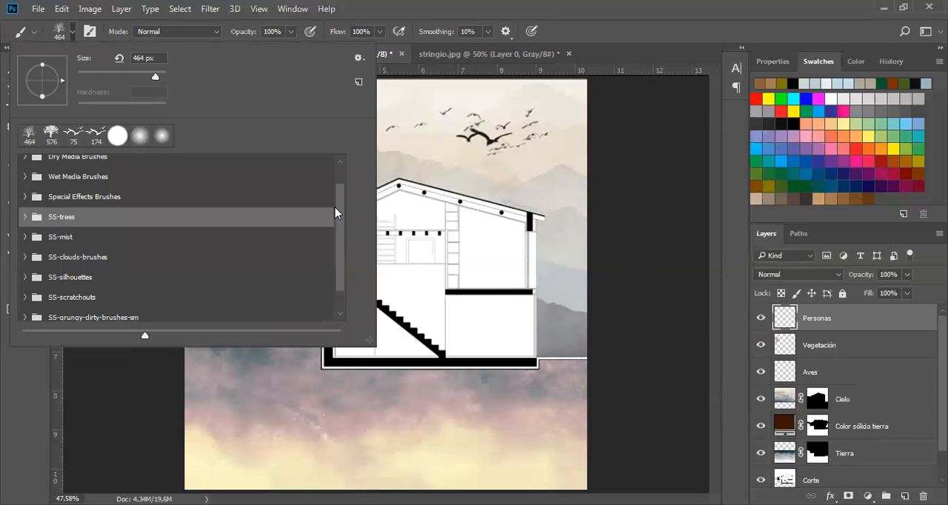
{"action": "scroll", "coordinate": [333, 243], "scroll_direction": "down", "scroll_amount": 2}
{"action": "left_click", "coordinate": [24, 251]}
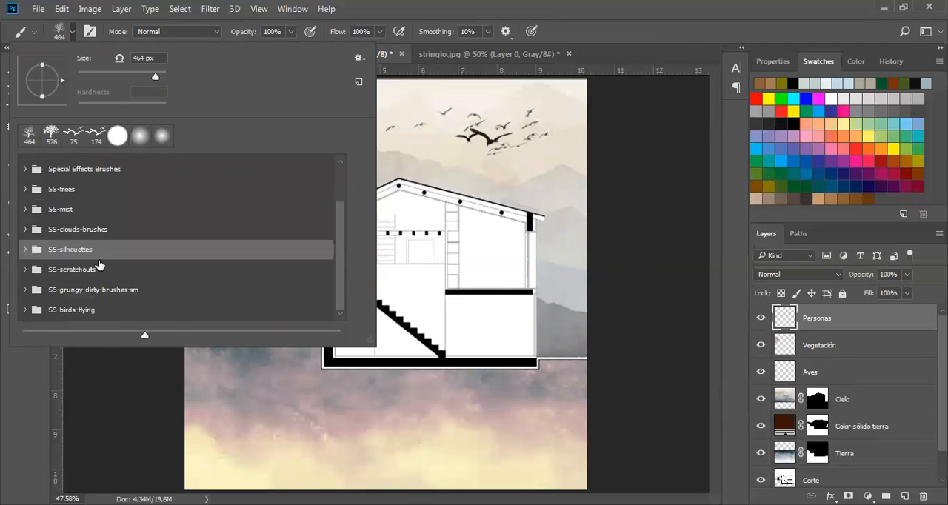
{"action": "scroll", "coordinate": [270, 192], "scroll_direction": "down", "scroll_amount": 3}
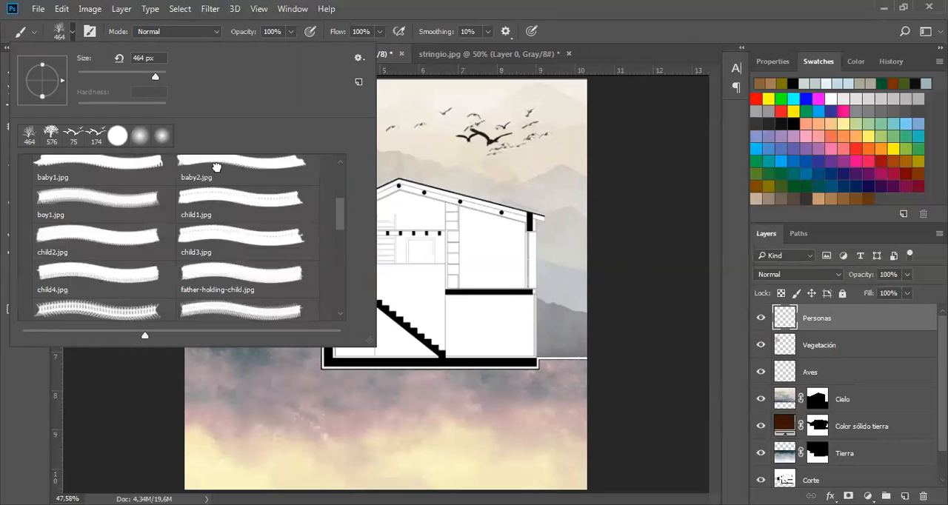
Try several people silhouettes in the SS-silhouettes set and choose the mom-daughter.jpg brush.
{"action": "left_click", "coordinate": [217, 169]}
{"action": "left_click", "coordinate": [239, 214]}
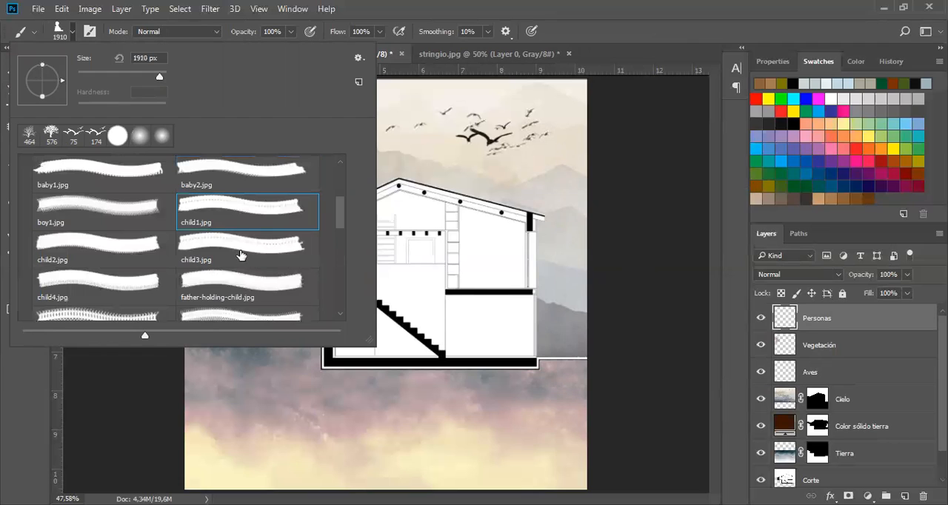
{"action": "key", "text": "period"}
{"action": "key", "text": "period"}
{"action": "key", "text": "period"}
{"action": "key", "text": "period"}
{"action": "scroll", "coordinate": [341, 237], "scroll_direction": "down", "scroll_amount": 2}
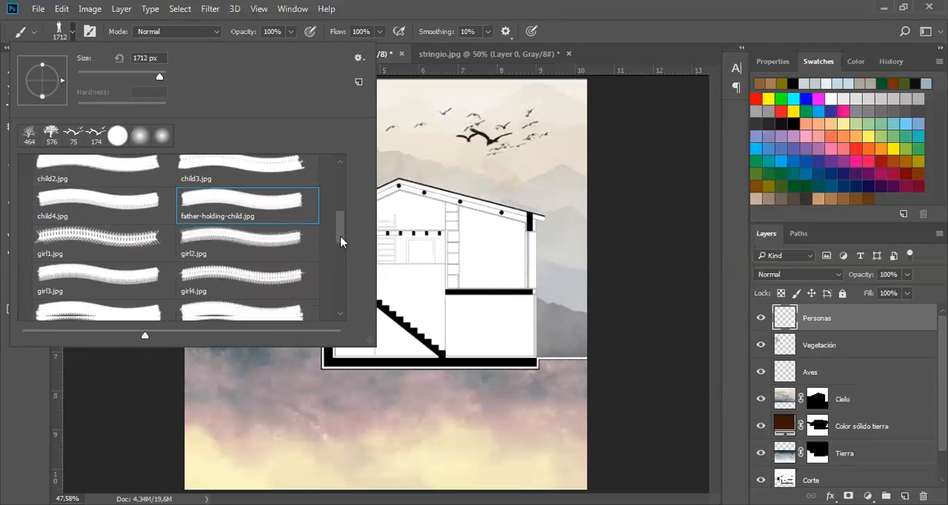
{"action": "scroll", "coordinate": [343, 251], "scroll_direction": "down", "scroll_amount": 2}
{"action": "scroll", "coordinate": [252, 235], "scroll_direction": "down", "scroll_amount": 2}
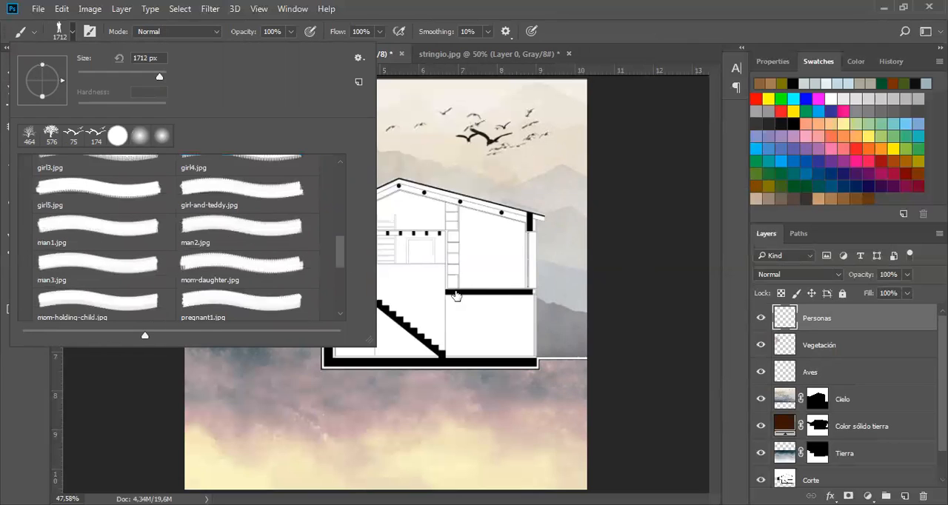
{"action": "left_click", "coordinate": [251, 238]}
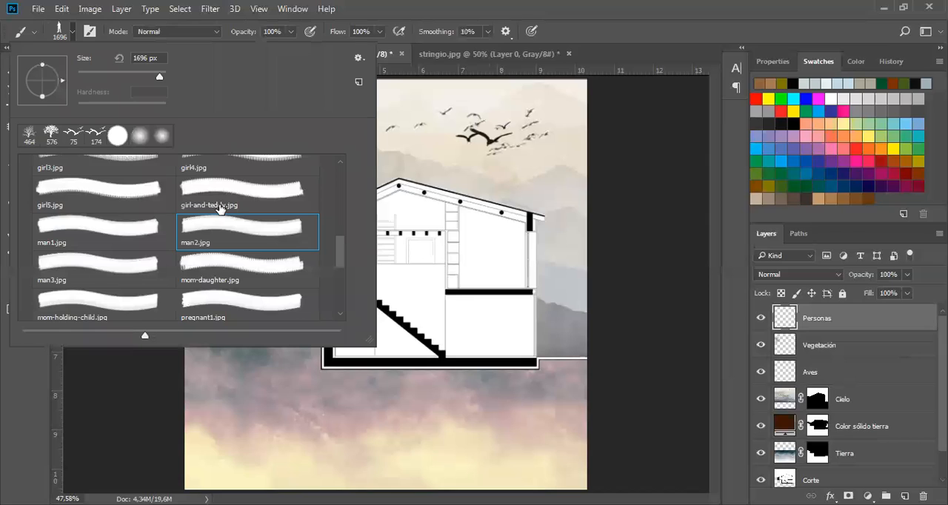
{"action": "left_click", "coordinate": [223, 280]}
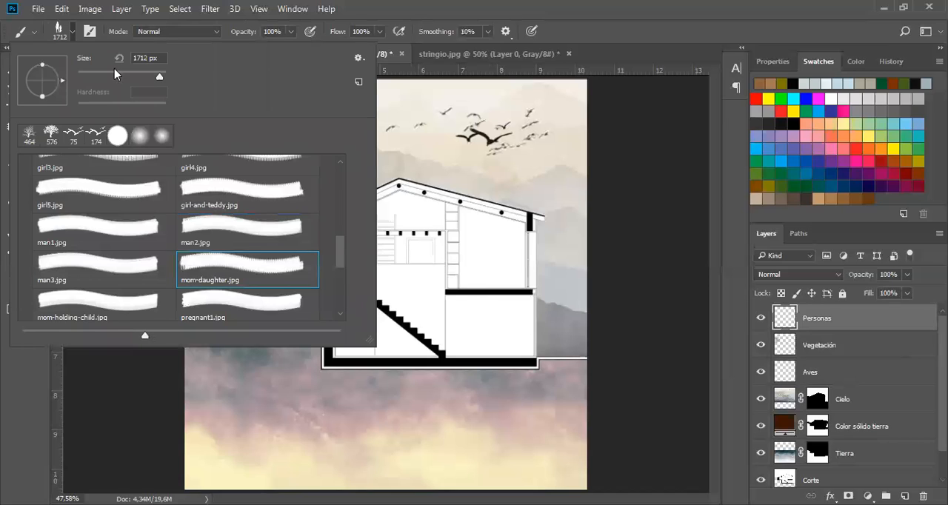
Reduce the mom-daughter brush size to 143 px, checking its outline against the height of the house rooms.
{"action": "left_click_drag", "start_coordinate": [160, 77], "coordinate": [132, 78]}
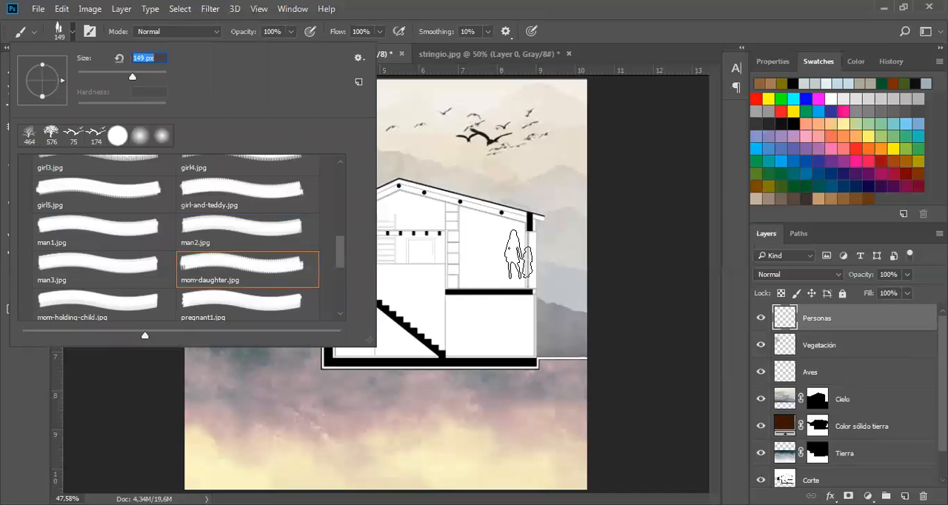
{"action": "right_click", "coordinate": [518, 254]}
{"action": "left_click_drag", "start_coordinate": [666, 183], "coordinate": [675, 183]}
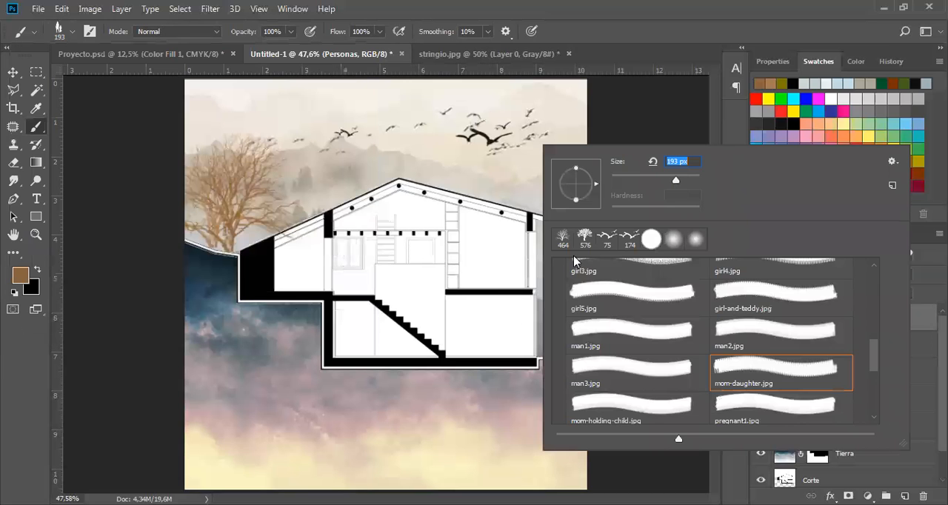
{"action": "left_click", "coordinate": [666, 183]}
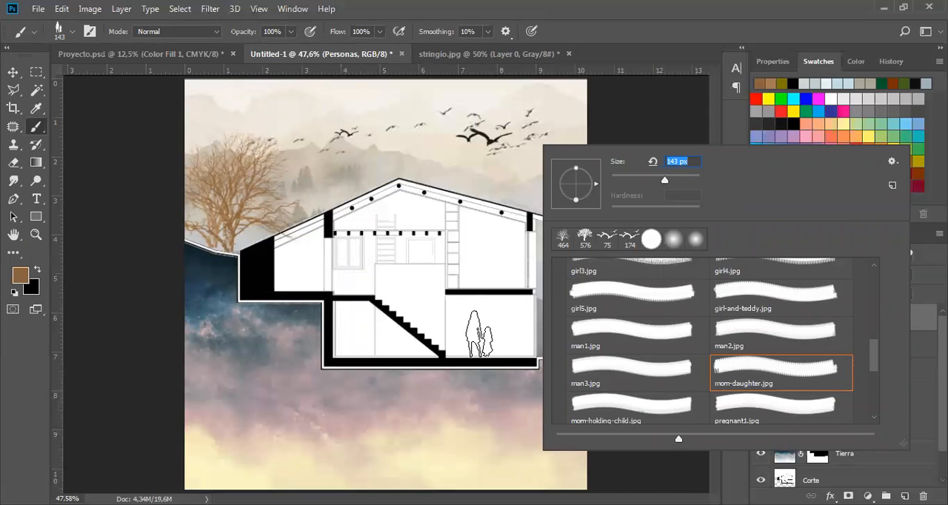
Set the foreground colour to black and stamp the mother and daughter on the floor of the lower right-hand room.
{"action": "left_click", "coordinate": [797, 121]}
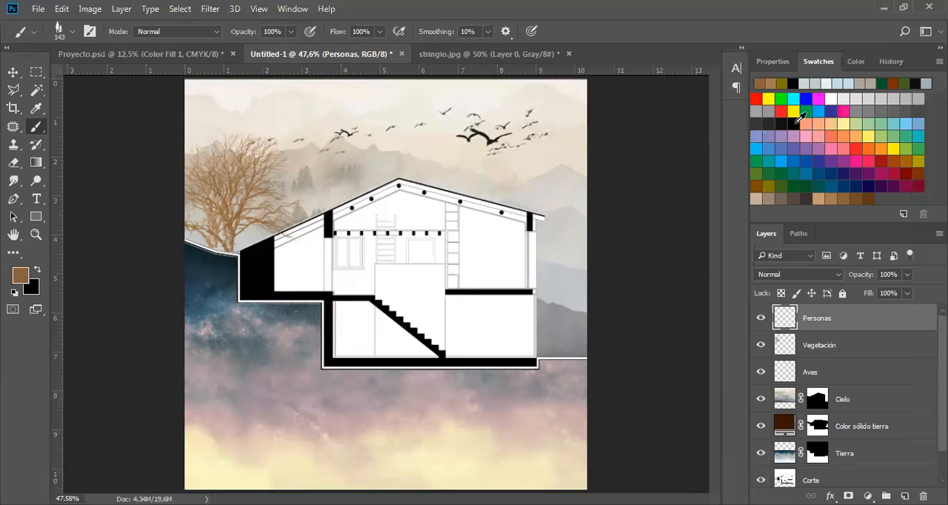
{"action": "left_click", "coordinate": [796, 122]}
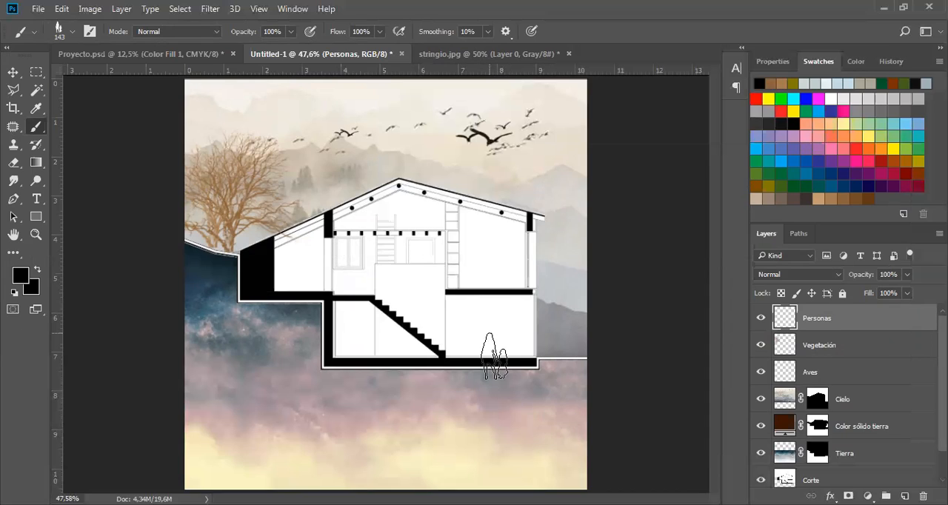
{"action": "left_click", "coordinate": [489, 332]}
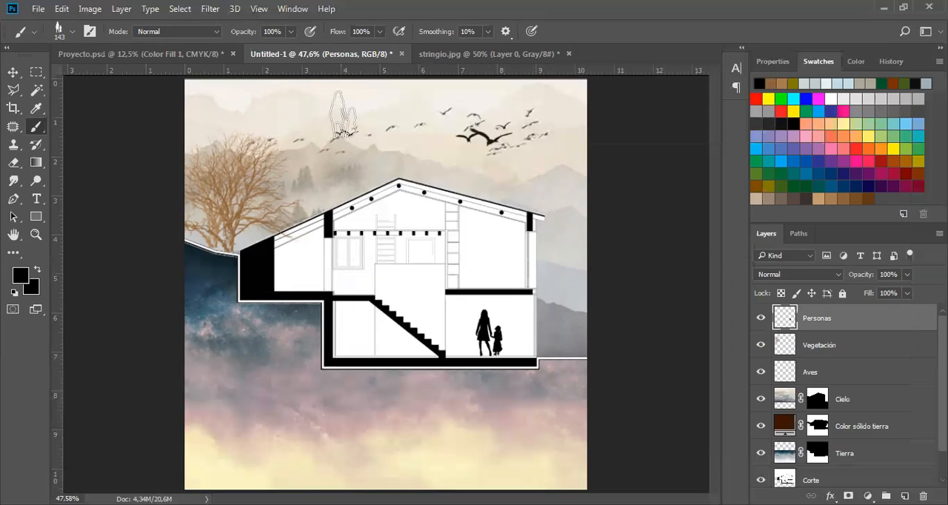
{"action": "key", "text": "v"}
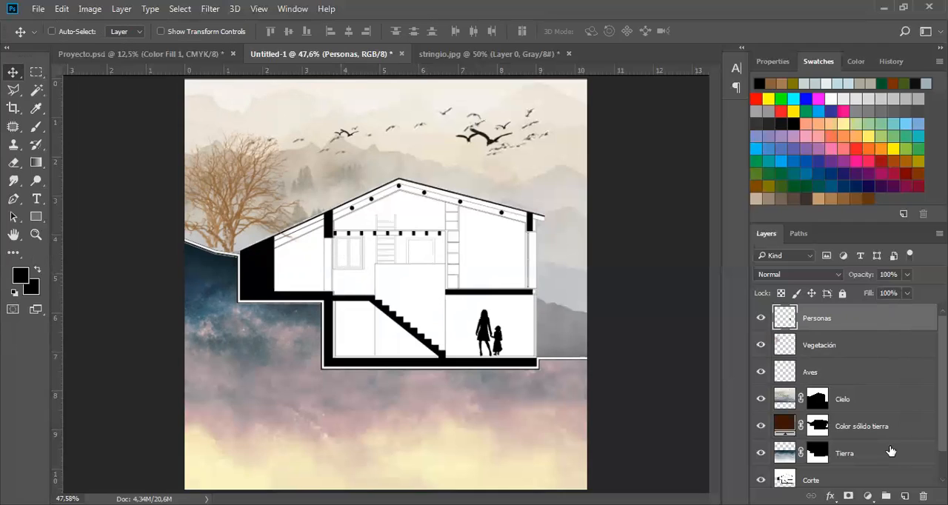
Open the wood texture CROWN ON CHERRY.jpg from the MADERAS LAMINADAS folder inside 6-TEXTURAS.
{"action": "left_click", "coordinate": [905, 495]}
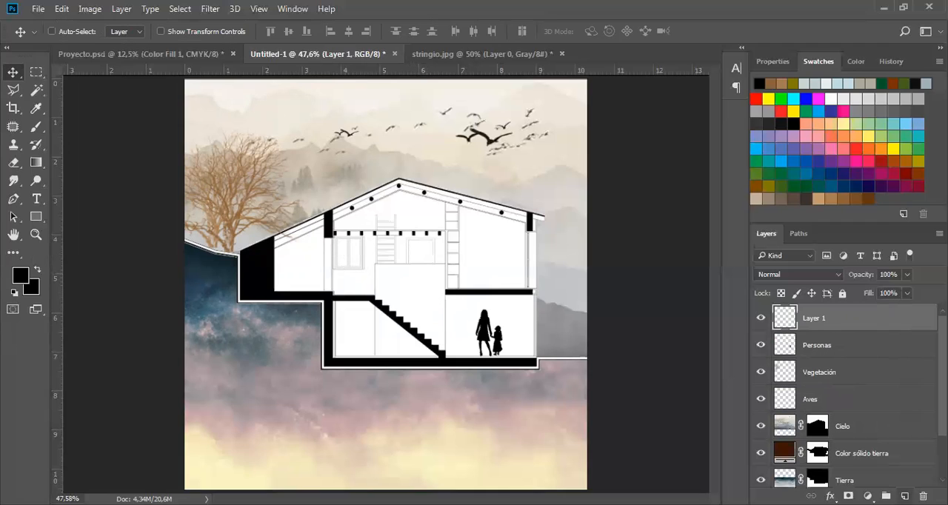
{"action": "key", "text": "ctrl+z"}
{"action": "left_click", "coordinate": [37, 11]}
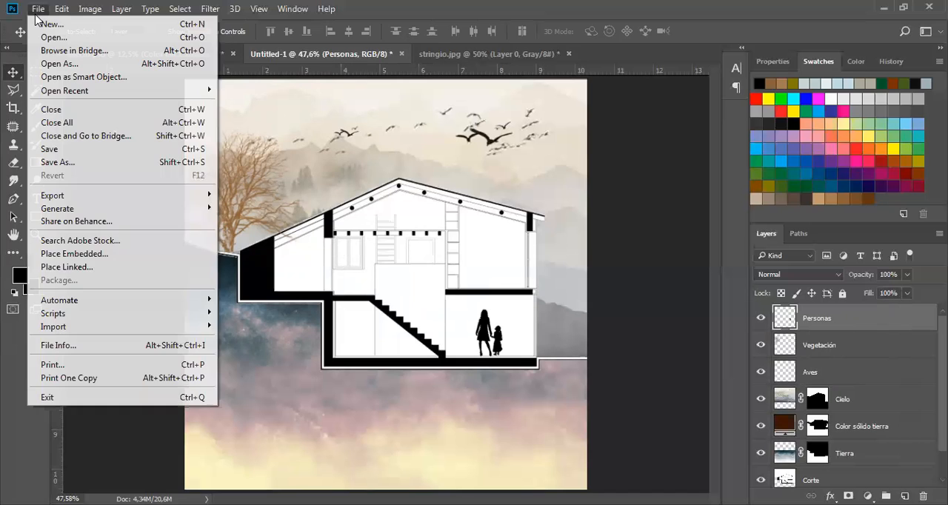
{"action": "left_click", "coordinate": [54, 37]}
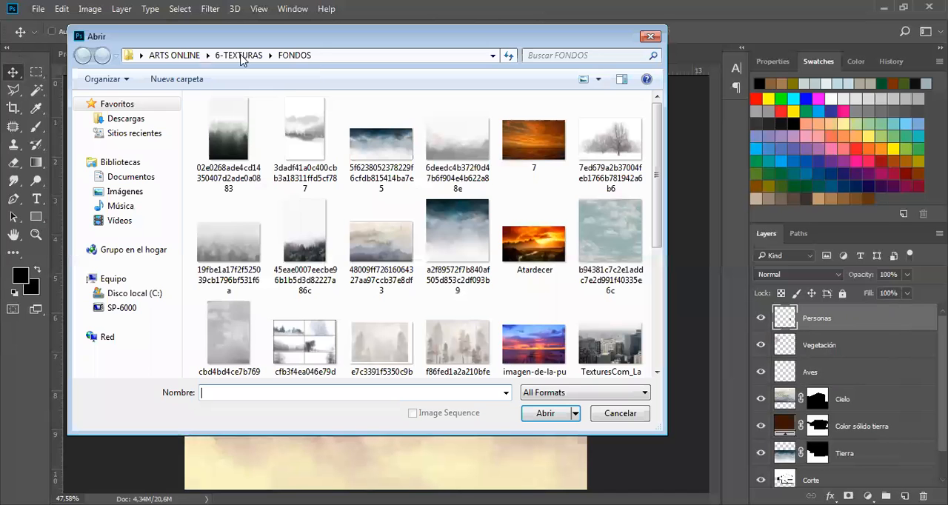
{"action": "key", "text": "alt+Up"}
{"action": "scroll", "coordinate": [661, 180], "scroll_direction": "down", "scroll_amount": 1}
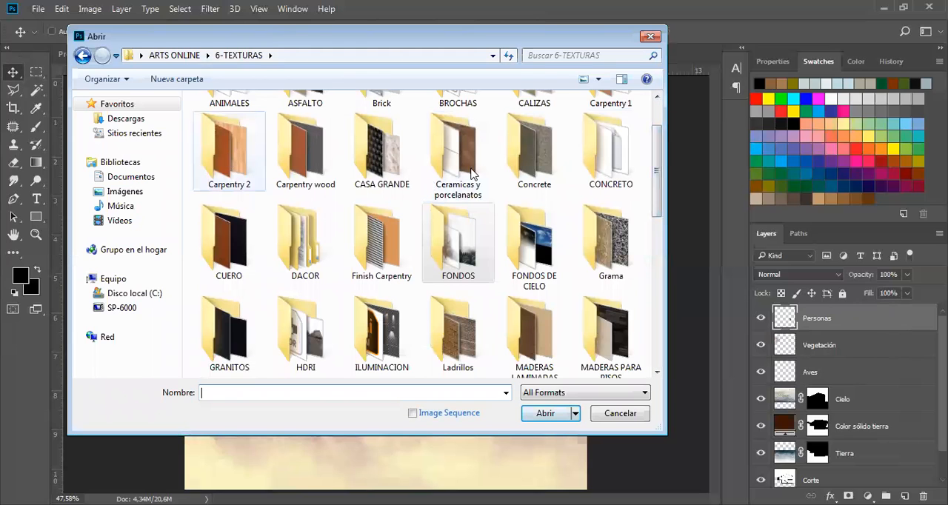
{"action": "double_click", "coordinate": [543, 327]}
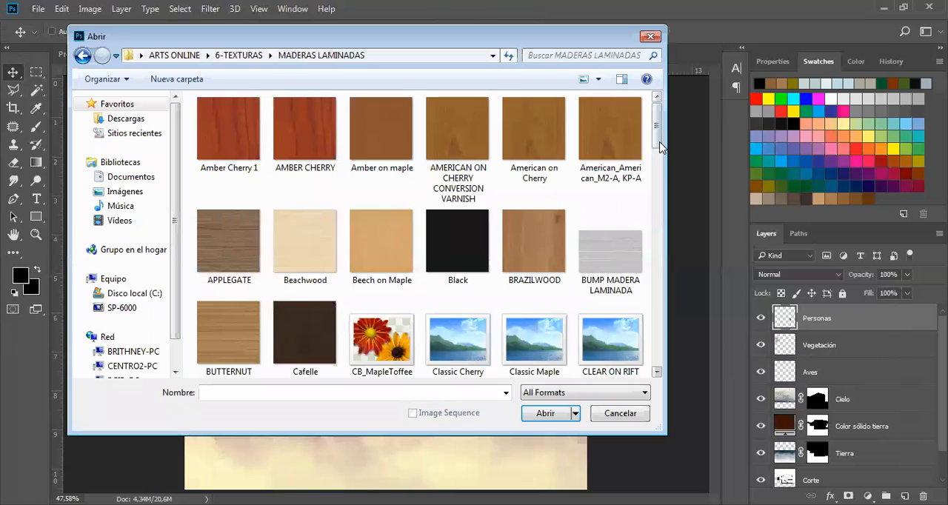
{"action": "scroll", "coordinate": [644, 178], "scroll_direction": "down", "scroll_amount": 2}
{"action": "scroll", "coordinate": [607, 220], "scroll_direction": "down", "scroll_amount": 2}
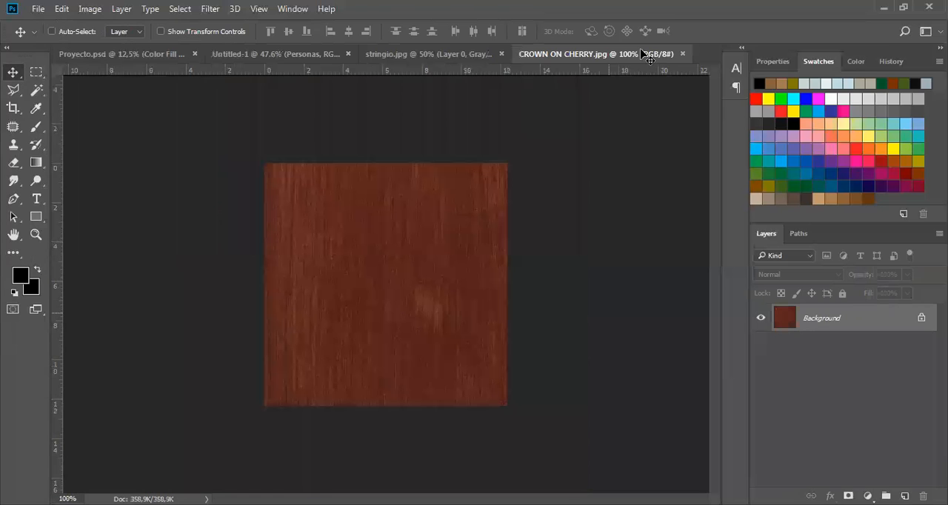
Float the wood texture's window, copy the texture into the Untitled-1 house section, and position it over the staircase.
{"action": "left_click_drag", "start_coordinate": [643, 53], "coordinate": [451, 165]}
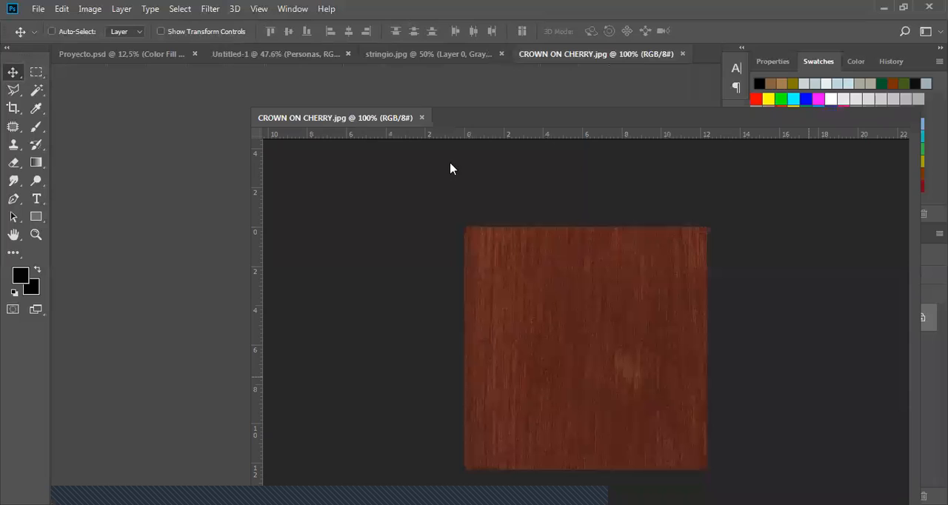
{"action": "left_click_drag", "start_coordinate": [838, 328], "coordinate": [428, 241]}
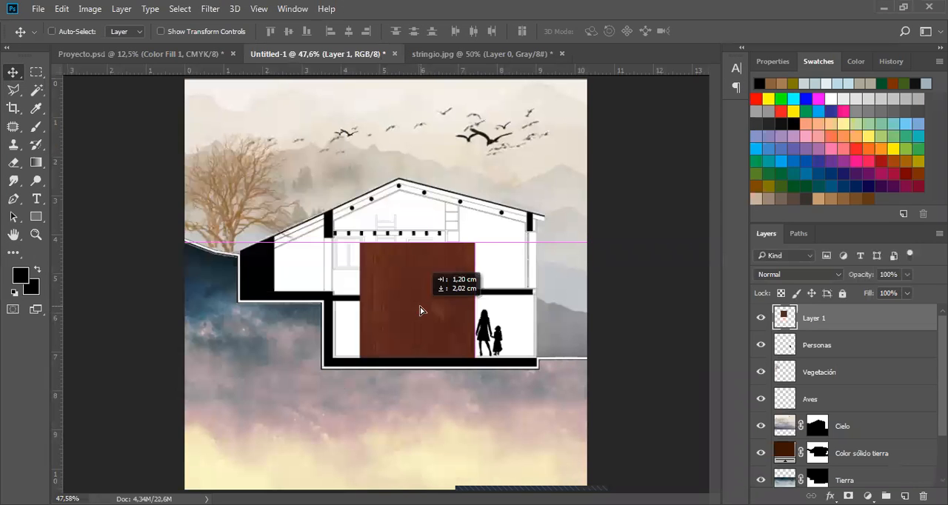
{"action": "left_click_drag", "start_coordinate": [422, 311], "coordinate": [414, 343]}
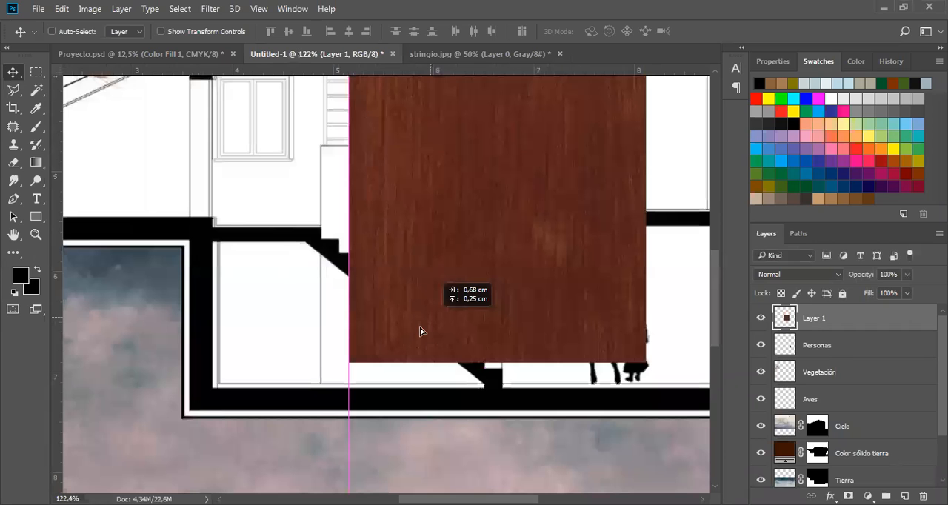
{"action": "left_click_drag", "start_coordinate": [420, 327], "coordinate": [391, 347]}
{"action": "left_click_drag", "start_coordinate": [438, 301], "coordinate": [426, 289]}
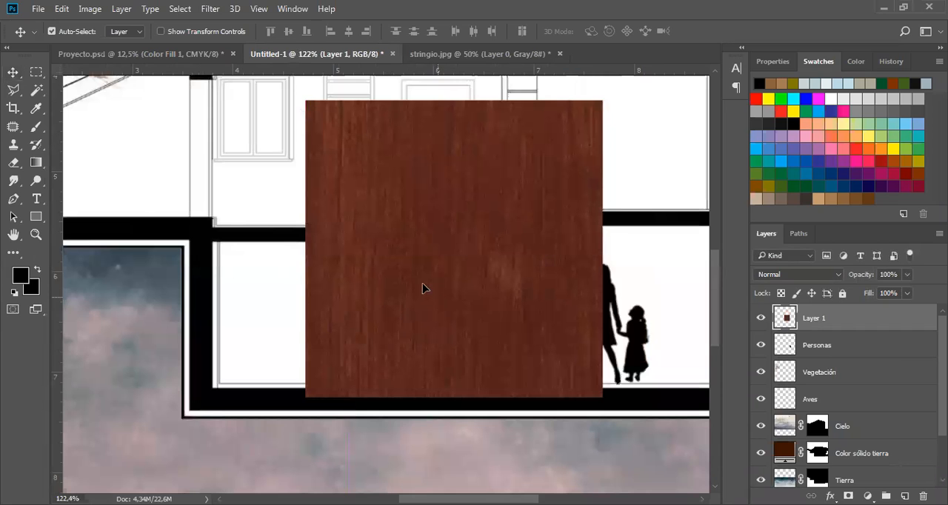
Scale the wood texture down to about 1.3 cm square over the lower part of the staircase.
{"action": "key", "text": "ctrl+t"}
{"action": "left_click_drag", "start_coordinate": [499, 213], "coordinate": [437, 268]}
{"action": "key", "text": "Return"}
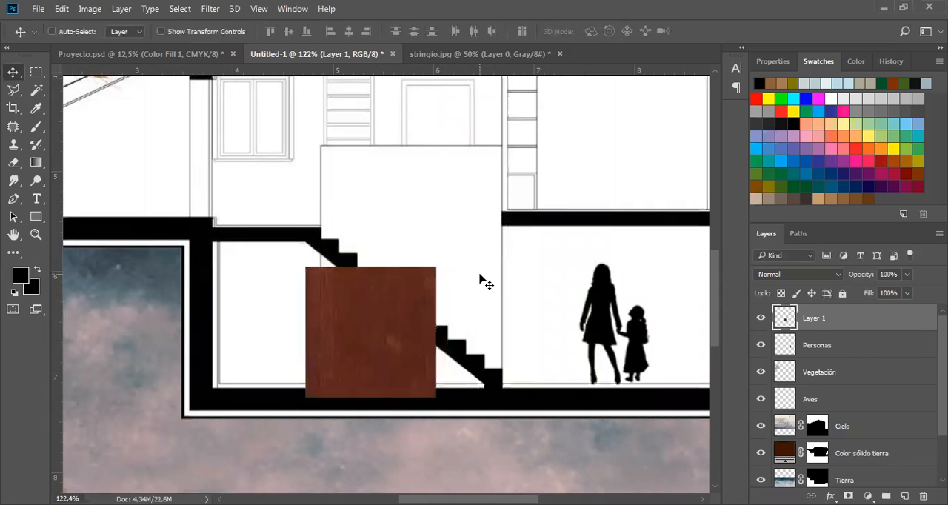
Select the small wood tile with a rectangular marquee and duplicate it to the right on the same layer, edges joined.
{"action": "key", "text": "m"}
{"action": "left_click_drag", "start_coordinate": [285, 253], "coordinate": [455, 408]}
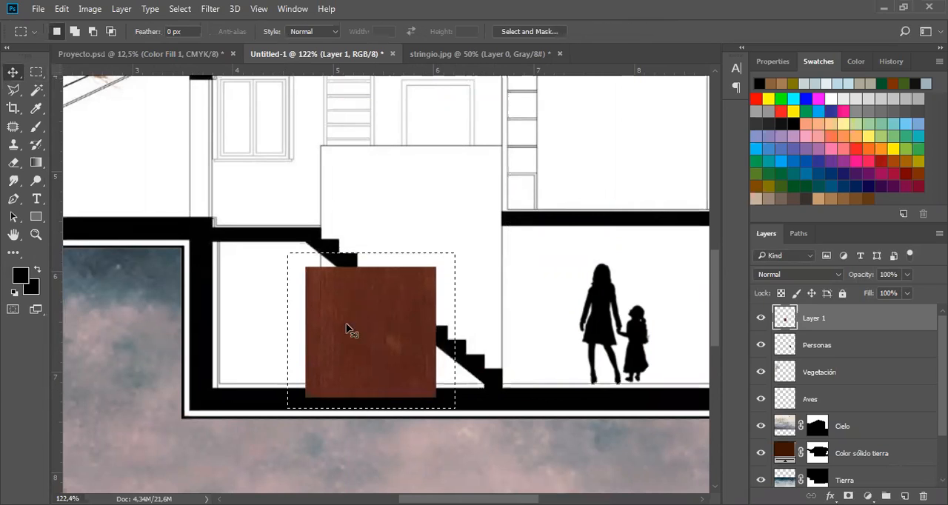
{"action": "key", "text": "v"}
{"action": "left_click_drag", "start_coordinate": [348, 329], "coordinate": [503, 395]}
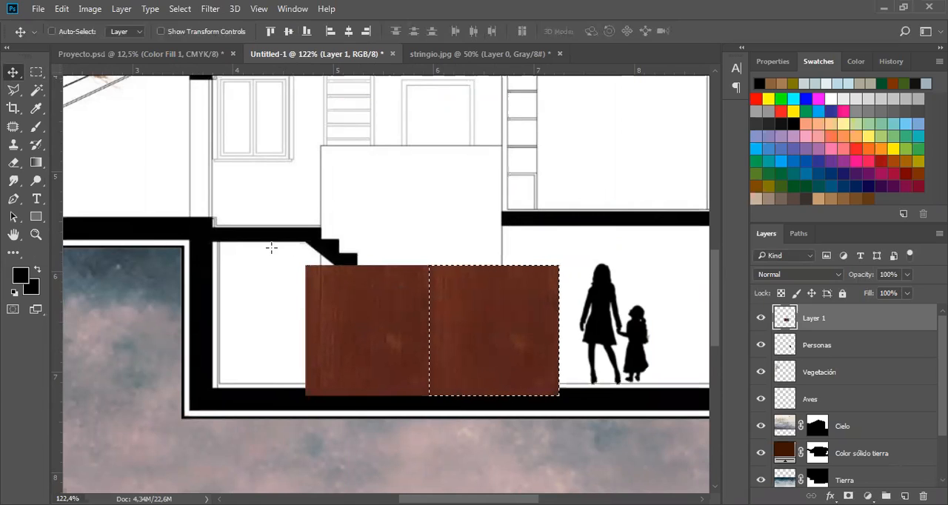
Select both joined wood tiles together with a rectangular marquee, ready for moving.
{"action": "key", "text": "m"}
{"action": "left_click_drag", "start_coordinate": [290, 254], "coordinate": [292, 258]}
{"action": "left_click_drag", "start_coordinate": [570, 401], "coordinate": [573, 404]}
{"action": "left_click", "coordinate": [13, 72]}
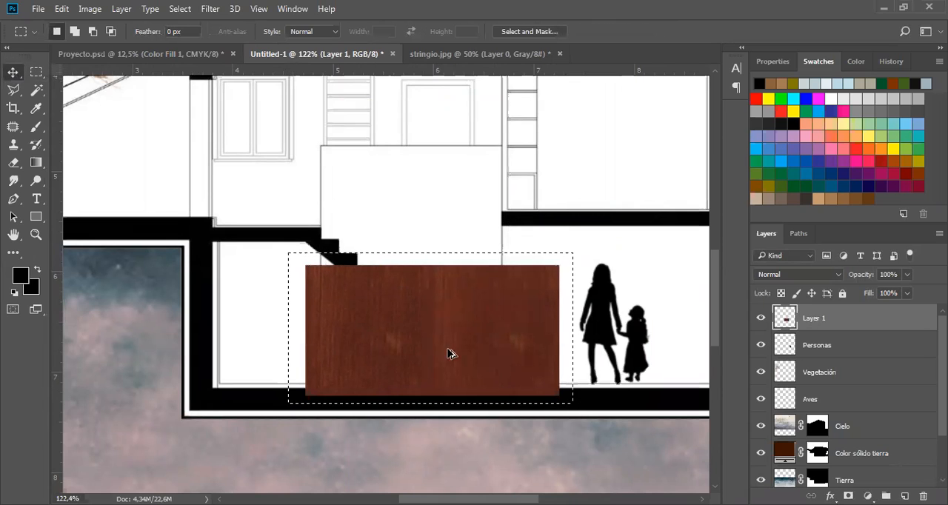
Try to duplicate the two-tile wood row directly above itself, then undo the copy.
{"action": "left_click_drag", "start_coordinate": [448, 355], "coordinate": [449, 229]}
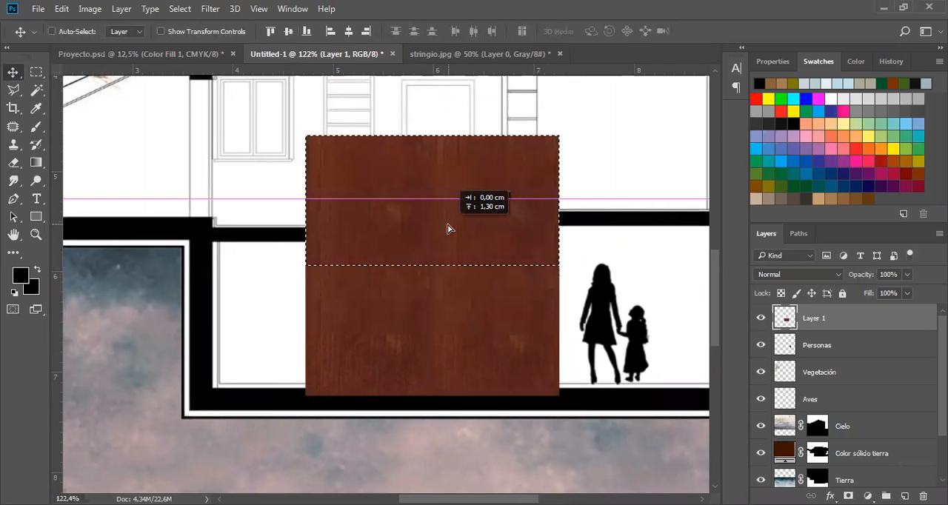
{"action": "left_click_drag", "start_coordinate": [474, 286], "coordinate": [474, 286]}
{"action": "key", "text": "Down"}
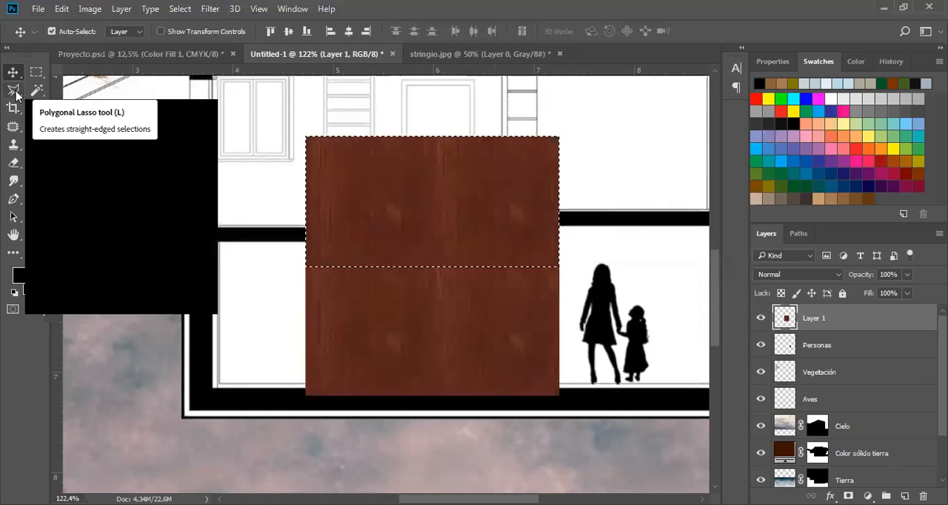
{"action": "key", "text": "ctrl+d"}
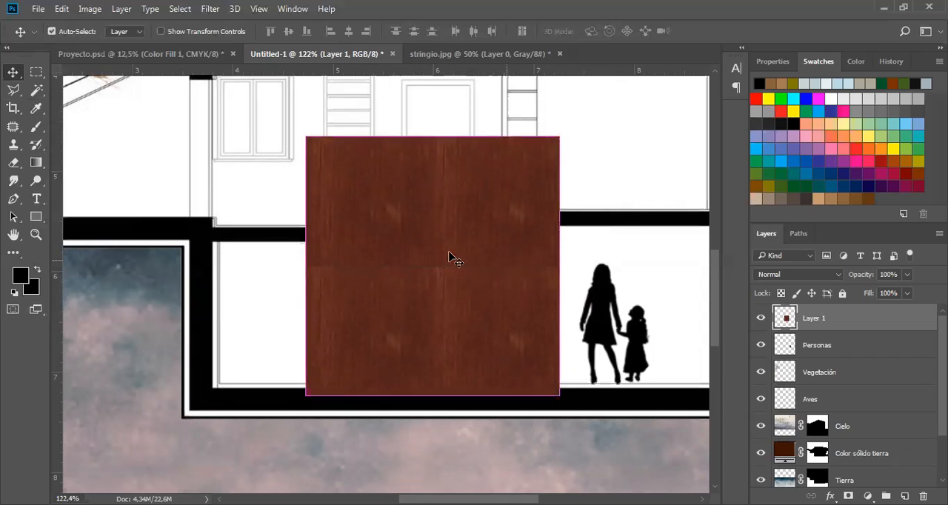
{"action": "key", "text": "ctrl+shift+d"}
{"action": "key", "text": "Delete"}
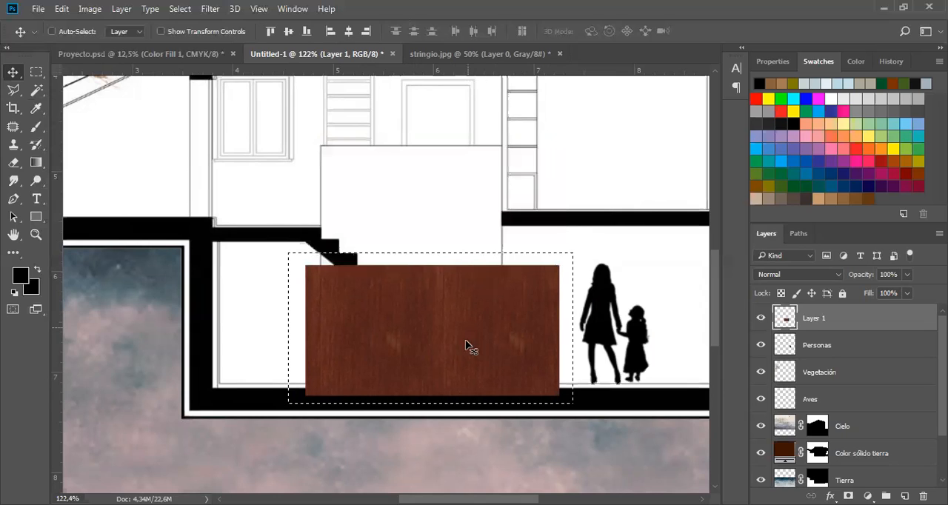
Duplicate the two-tile wood row directly above itself, flip the copy vertically, and deselect it.
{"action": "left_click_drag", "start_coordinate": [467, 347], "coordinate": [469, 217]}
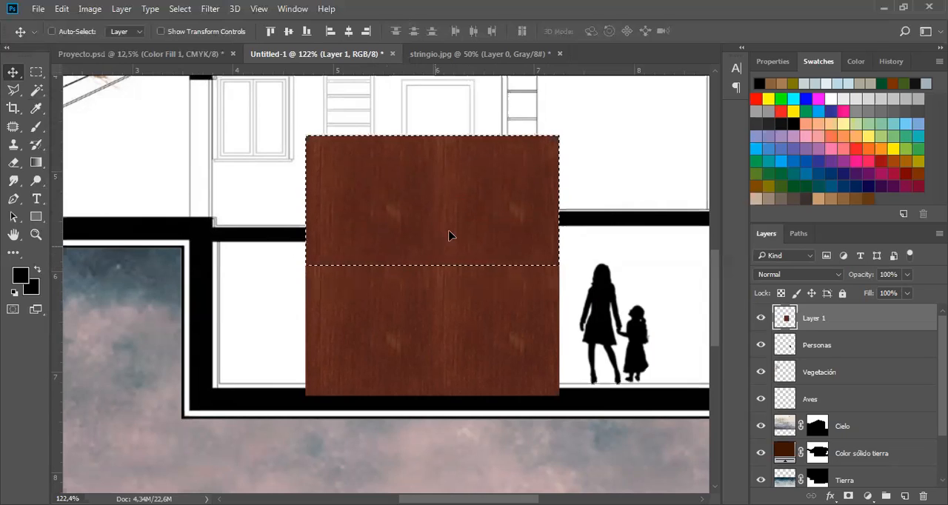
{"action": "key", "text": "ctrl"}
{"action": "key", "text": "ctrl+t"}
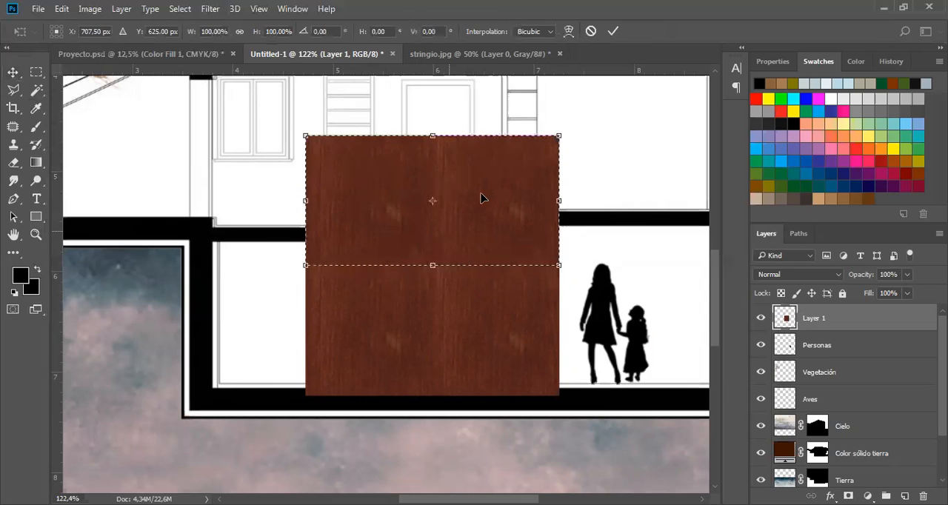
{"action": "right_click", "coordinate": [482, 197]}
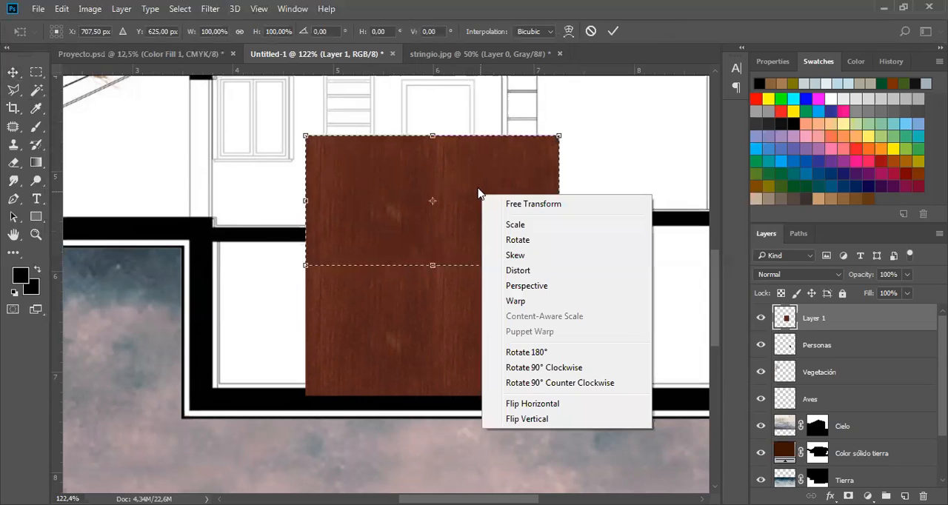
{"action": "left_click", "coordinate": [532, 419]}
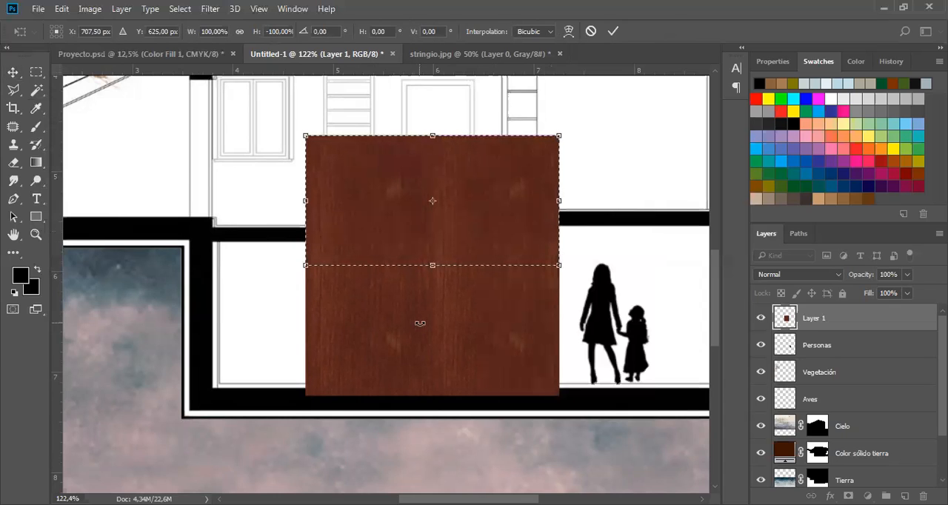
{"action": "left_click", "coordinate": [614, 31]}
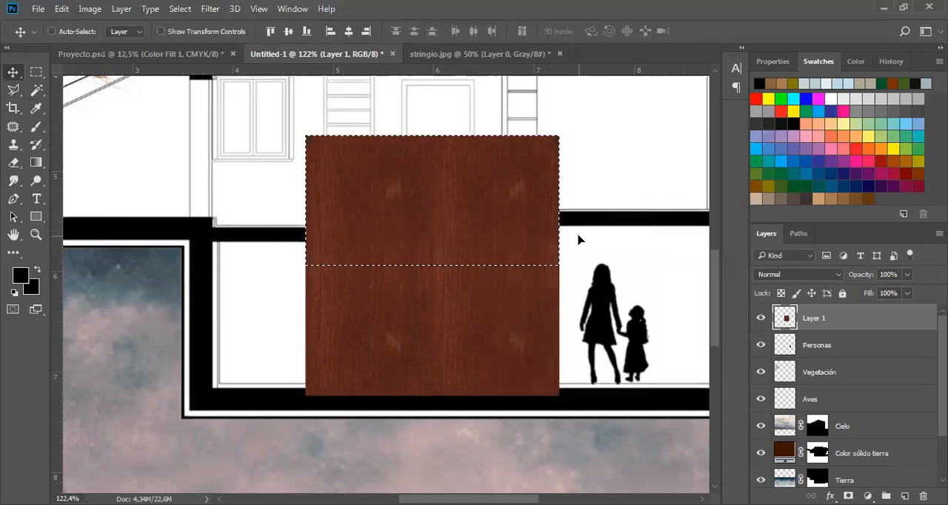
{"action": "key", "text": "ctrl+d"}
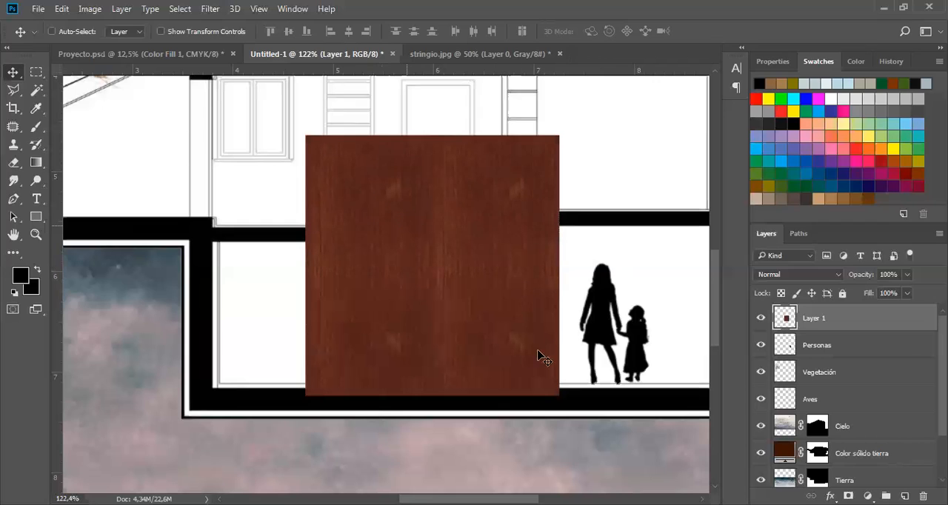
Patch the two light knots in the left half of the wood panel with clean nearby wood grain.
{"action": "left_click", "coordinate": [12, 127]}
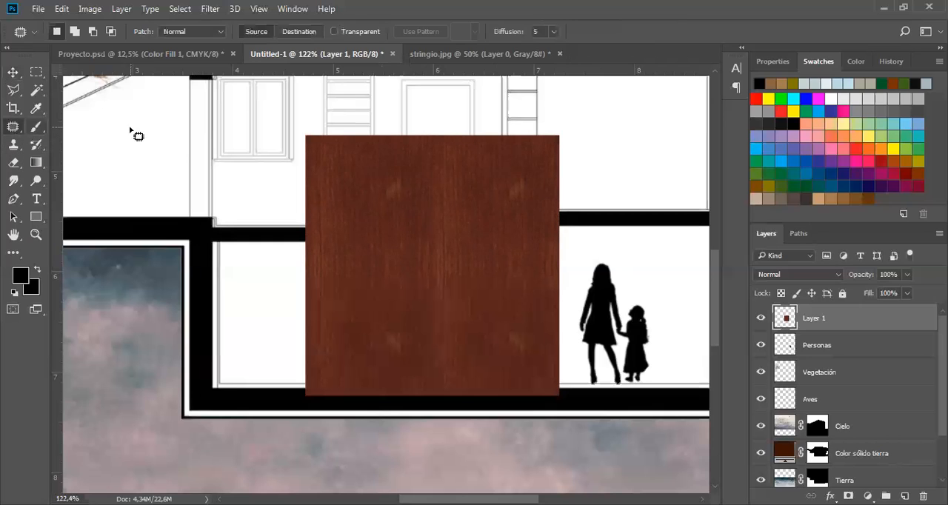
{"action": "mouse_move", "coordinate": [375, 214]}
{"action": "left_mouse_down"}
{"action": "mouse_move", "coordinate": [429, 185]}
{"action": "mouse_move", "coordinate": [370, 211]}
{"action": "left_mouse_up"}
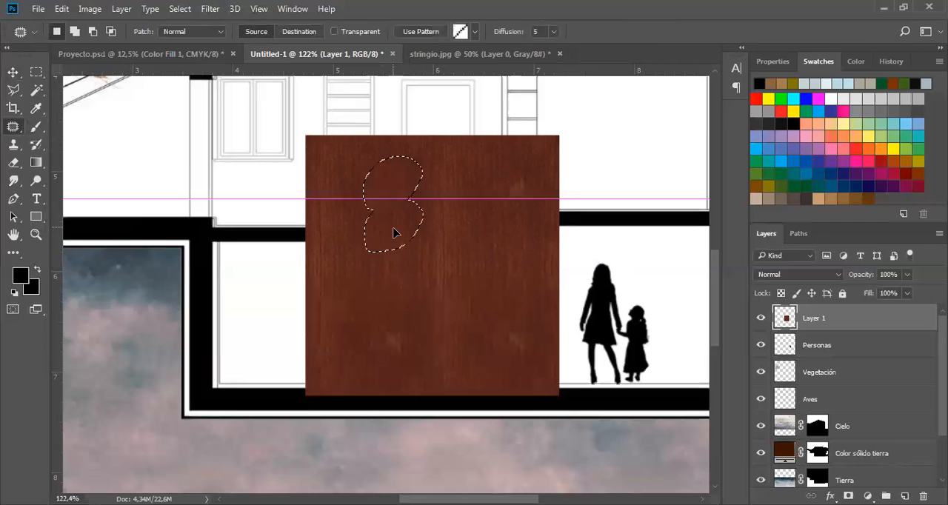
{"action": "left_click", "coordinate": [451, 231]}
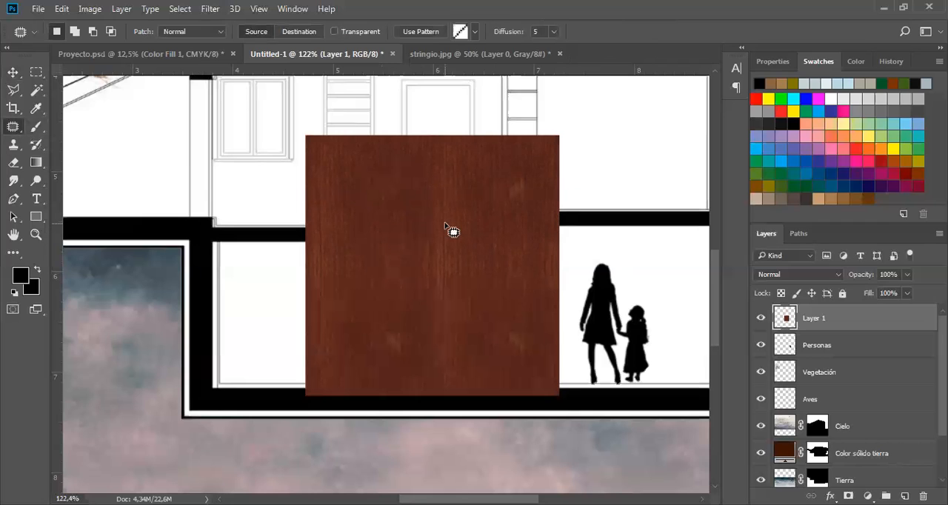
{"action": "mouse_move", "coordinate": [410, 360]}
{"action": "left_mouse_down"}
{"action": "mouse_move", "coordinate": [368, 342]}
{"action": "mouse_move", "coordinate": [396, 339]}
{"action": "mouse_move", "coordinate": [412, 358]}
{"action": "left_mouse_up"}
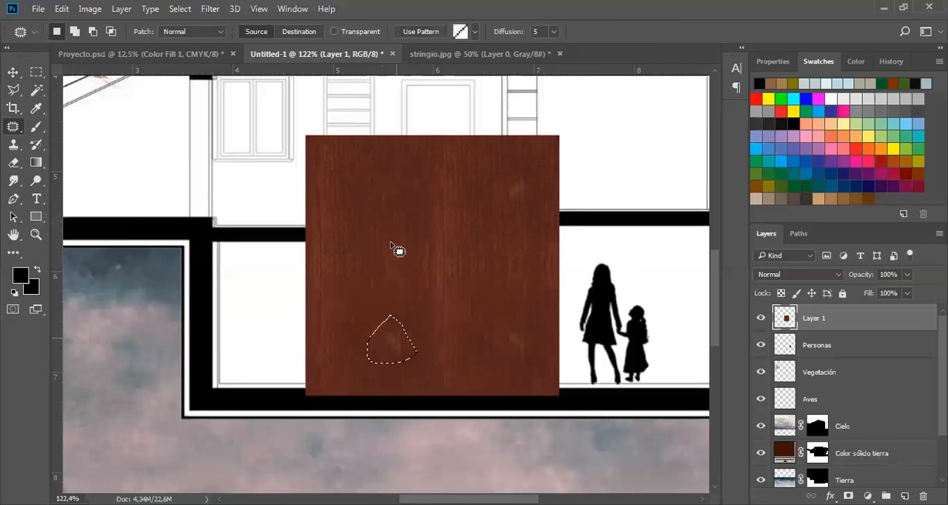
{"action": "mouse_move", "coordinate": [383, 314]}
{"action": "left_mouse_down"}
{"action": "mouse_move", "coordinate": [392, 368]}
{"action": "mouse_move", "coordinate": [384, 313]}
{"action": "mouse_move", "coordinate": [396, 271]}
{"action": "left_mouse_up"}
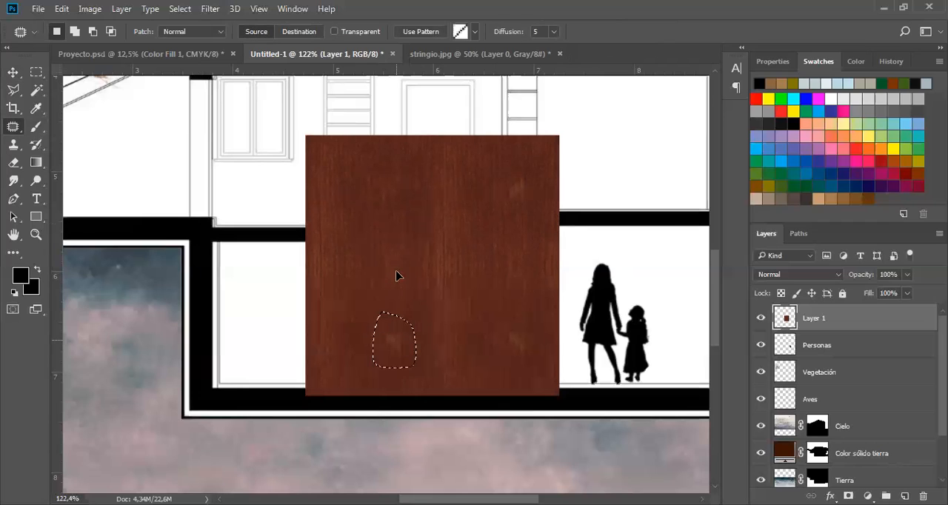
Patch the light knots in the right half of the wood panel with clean grain and clear the selection.
{"action": "mouse_move", "coordinate": [518, 183]}
{"action": "left_mouse_down"}
{"action": "mouse_move", "coordinate": [539, 186]}
{"action": "mouse_move", "coordinate": [537, 202]}
{"action": "left_mouse_up"}
{"action": "left_click_drag", "start_coordinate": [528, 194], "coordinate": [530, 243]}
{"action": "mouse_move", "coordinate": [537, 354]}
{"action": "left_mouse_down"}
{"action": "mouse_move", "coordinate": [506, 311]}
{"action": "mouse_move", "coordinate": [512, 329]}
{"action": "mouse_move", "coordinate": [510, 260]}
{"action": "left_mouse_up"}
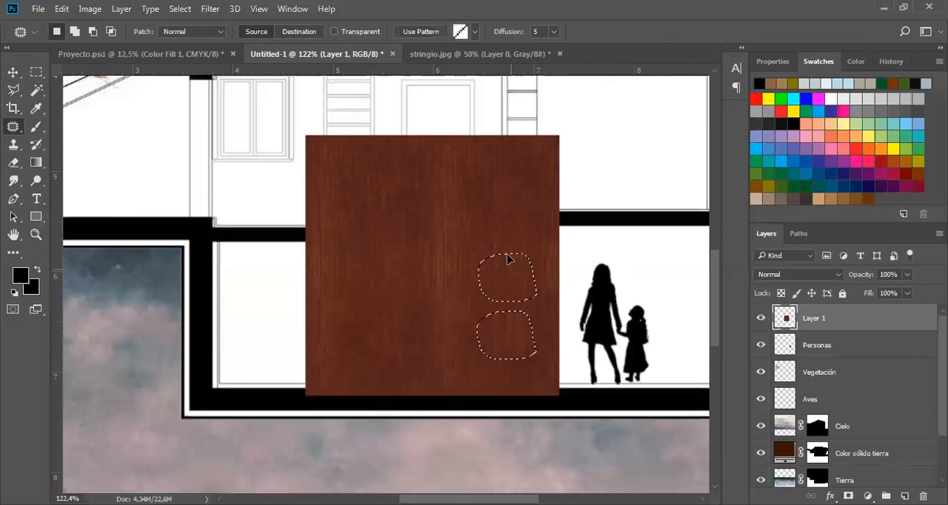
{"action": "left_click", "coordinate": [568, 345]}
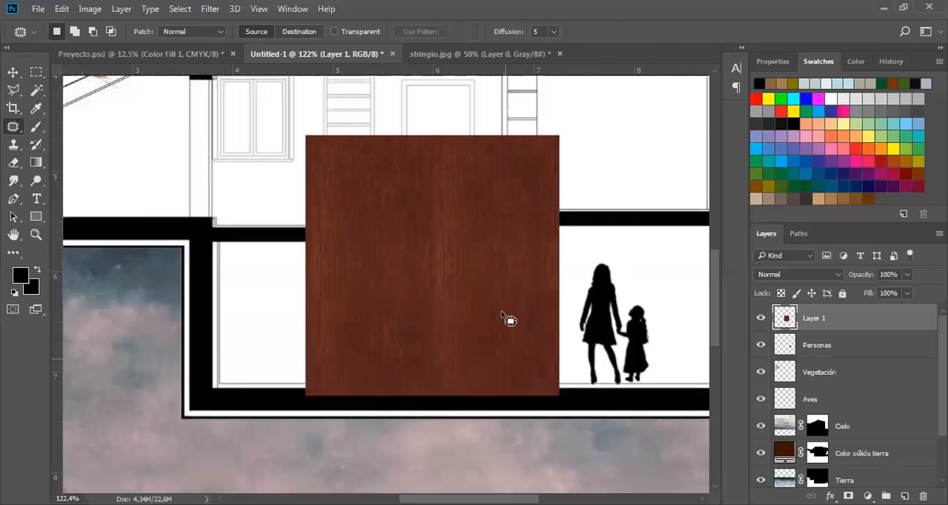
{"action": "left_click_drag", "start_coordinate": [518, 345], "coordinate": [510, 292]}
{"action": "left_click", "coordinate": [519, 345]}
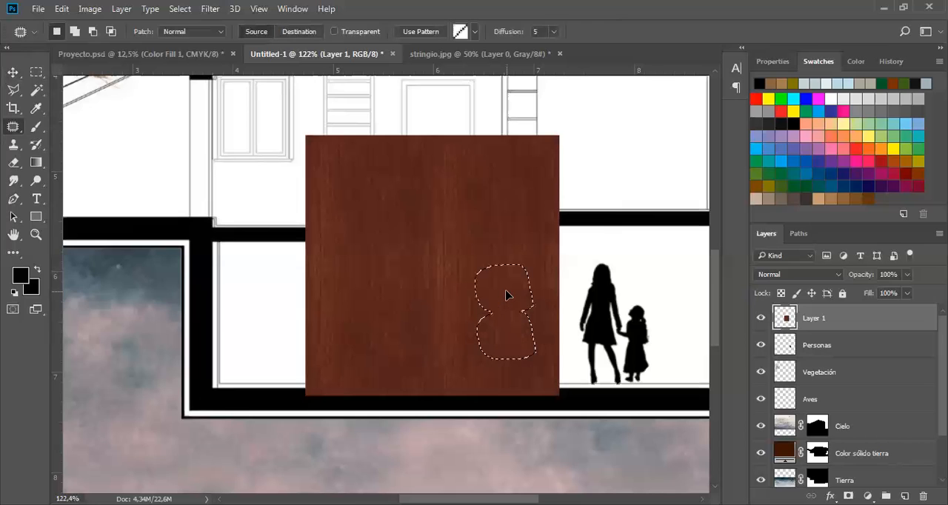
{"action": "left_click", "coordinate": [563, 380]}
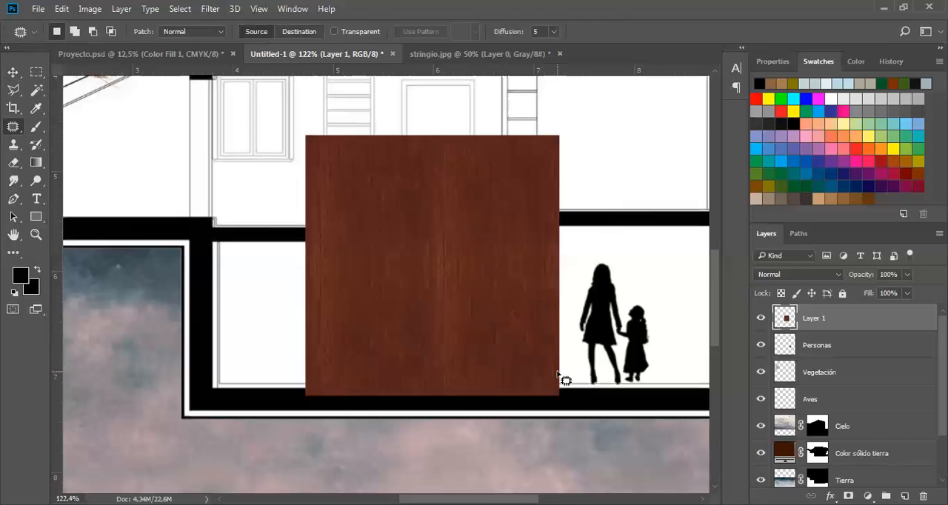
Rename the wood texture layer as "Madera de escalera".
{"action": "key", "text": "v"}
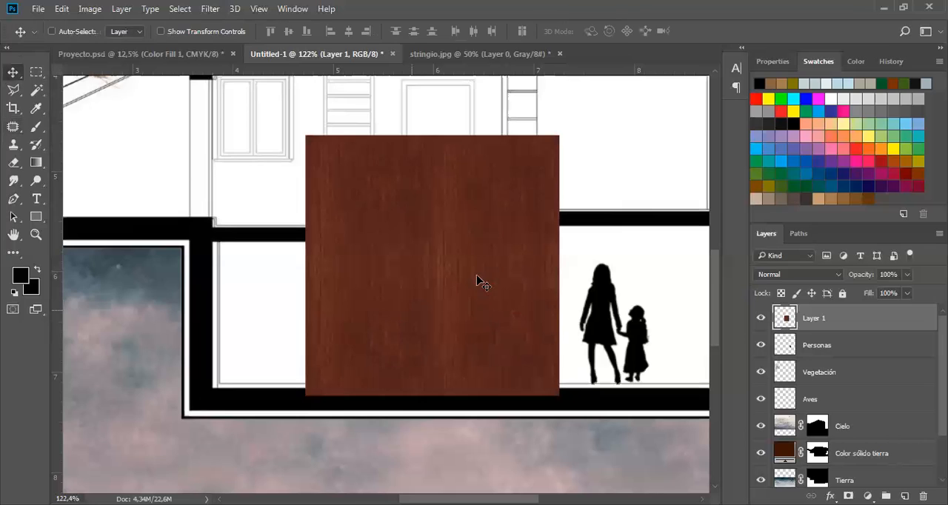
{"action": "double_click", "coordinate": [817, 317]}
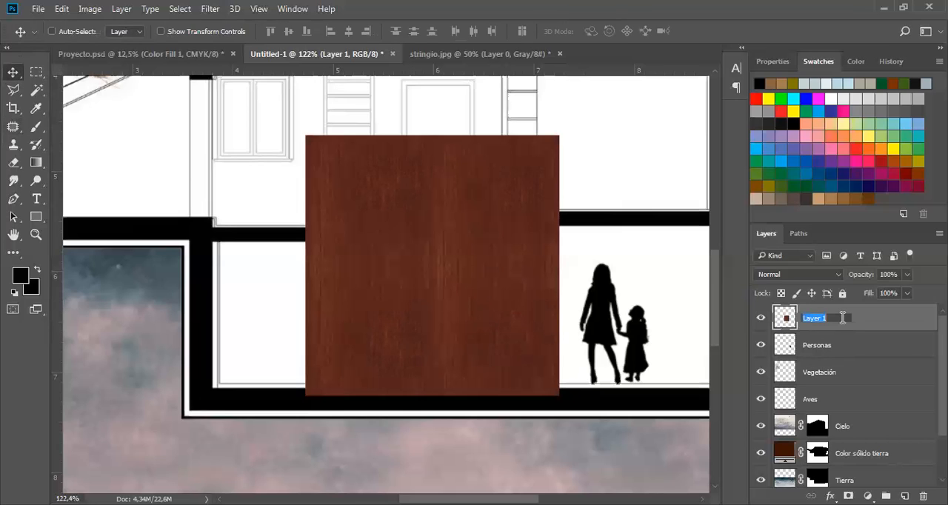
{"action": "type", "text": "Madera de euca"}
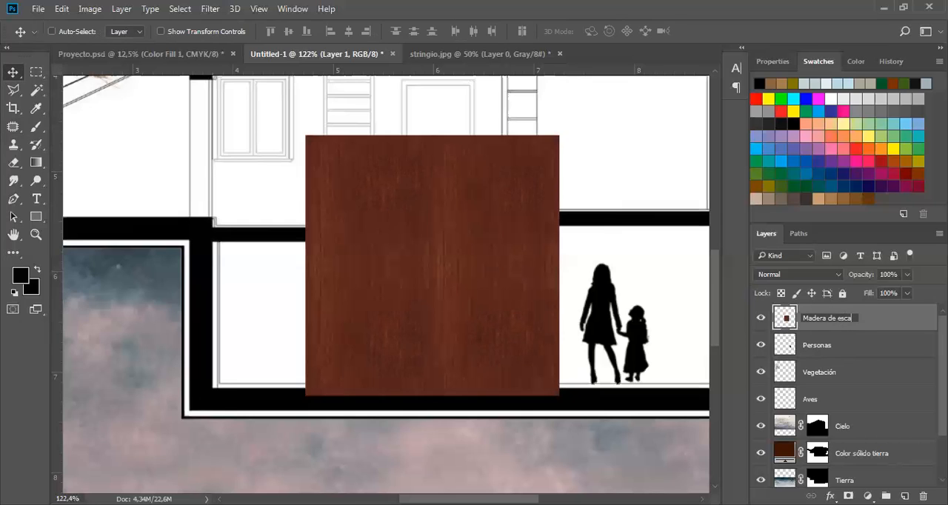
{"action": "type", "text": "lera"}
{"action": "key", "text": "Return"}
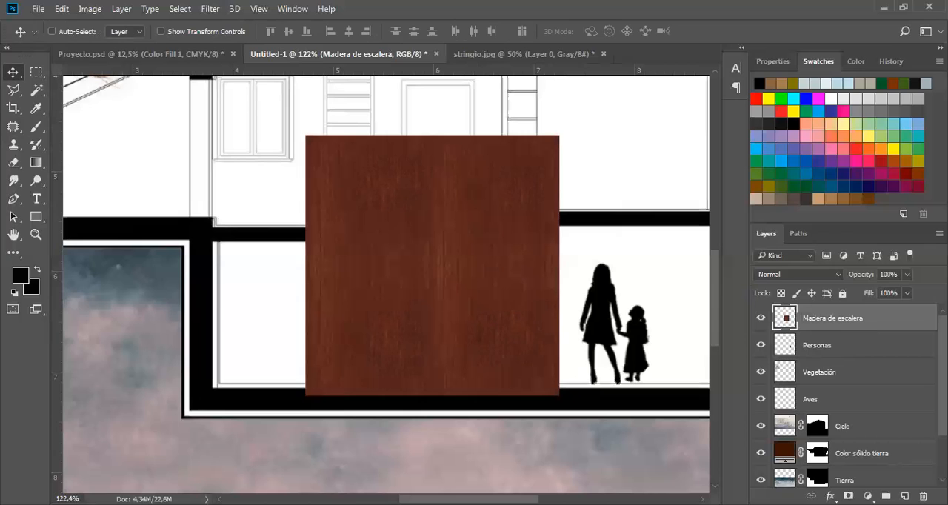
Hide the wood layer and, on the Corte layer, select the white areas above and below the stairs with the Magic Wand.
{"action": "scroll", "coordinate": [844, 348], "scroll_direction": "down", "scroll_amount": 2}
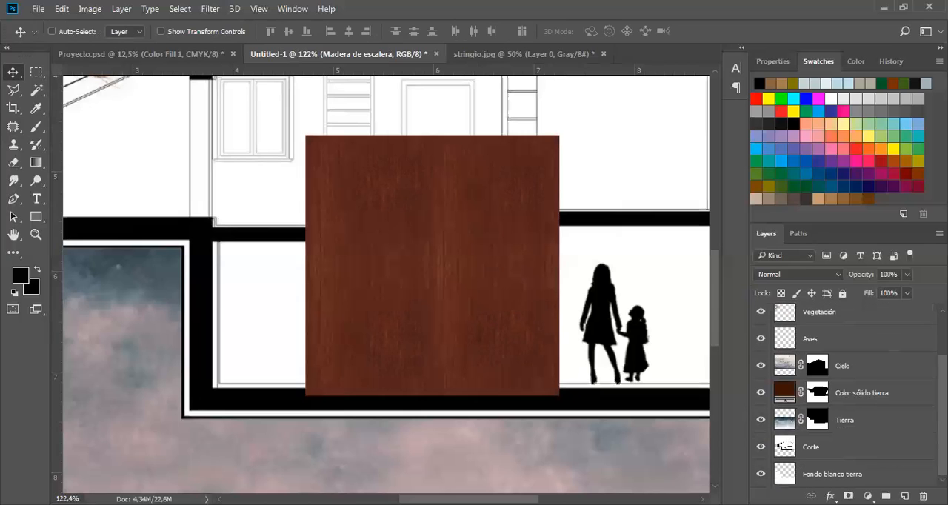
{"action": "scroll", "coordinate": [904, 434], "scroll_direction": "up", "scroll_amount": 1}
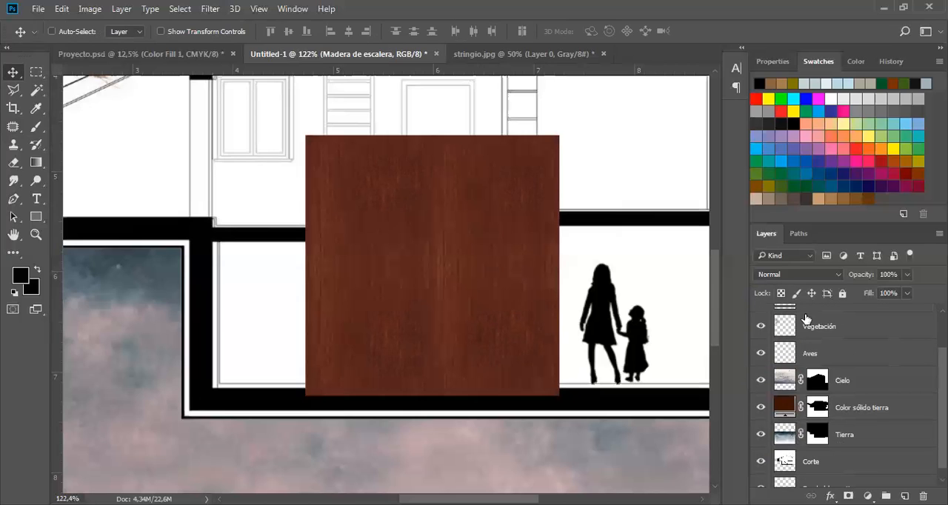
{"action": "scroll", "coordinate": [844, 329], "scroll_direction": "up", "scroll_amount": 2}
{"action": "key", "text": "Delete"}
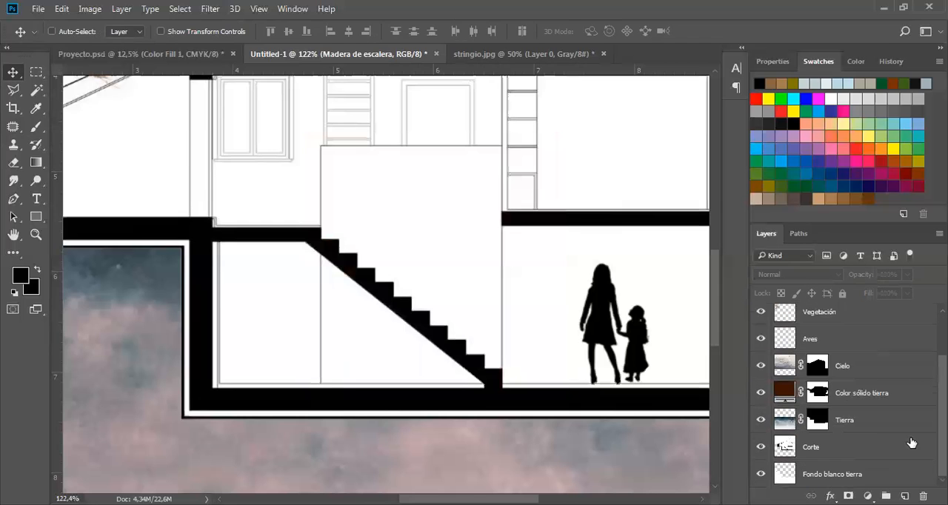
{"action": "left_click", "coordinate": [37, 89]}
{"action": "left_click", "coordinate": [448, 259]}
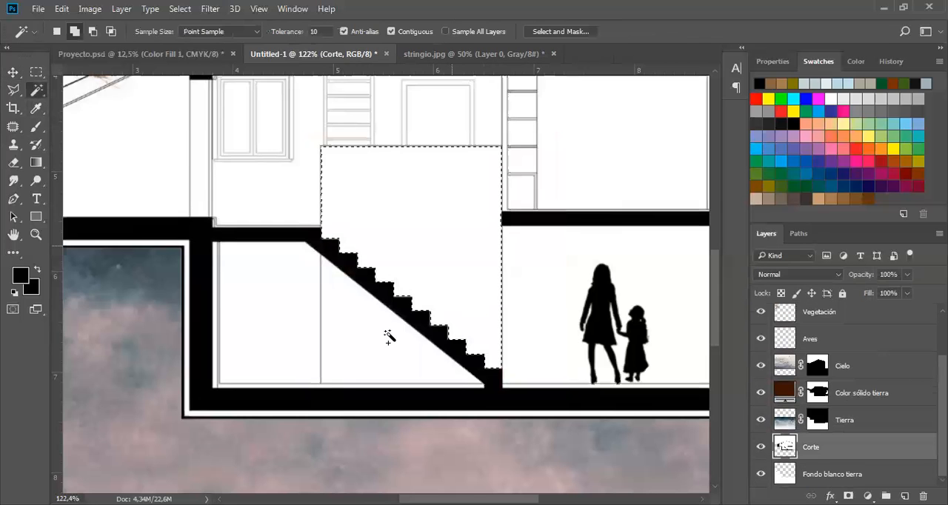
{"action": "left_click", "coordinate": [392, 341]}
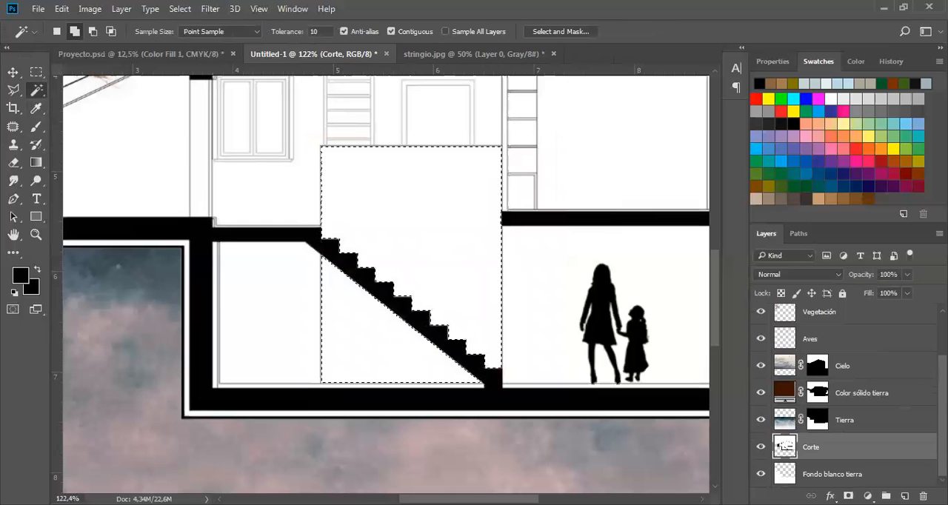
Show the Madera de escalera layer again and mask it to the selected areas around the stairs.
{"action": "scroll", "coordinate": [765, 321], "scroll_direction": "up", "scroll_amount": 2}
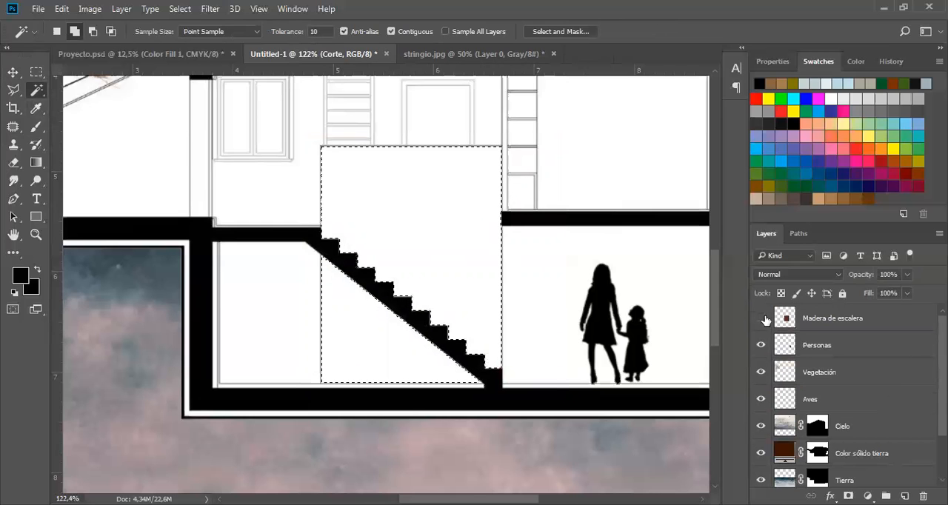
{"action": "left_click", "coordinate": [761, 318]}
{"action": "left_click", "coordinate": [890, 320]}
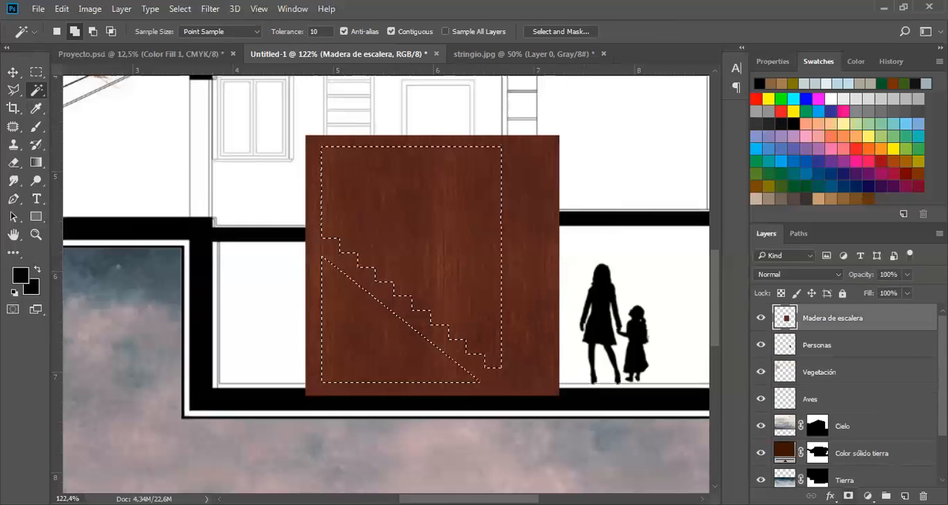
{"action": "left_click", "coordinate": [849, 496]}
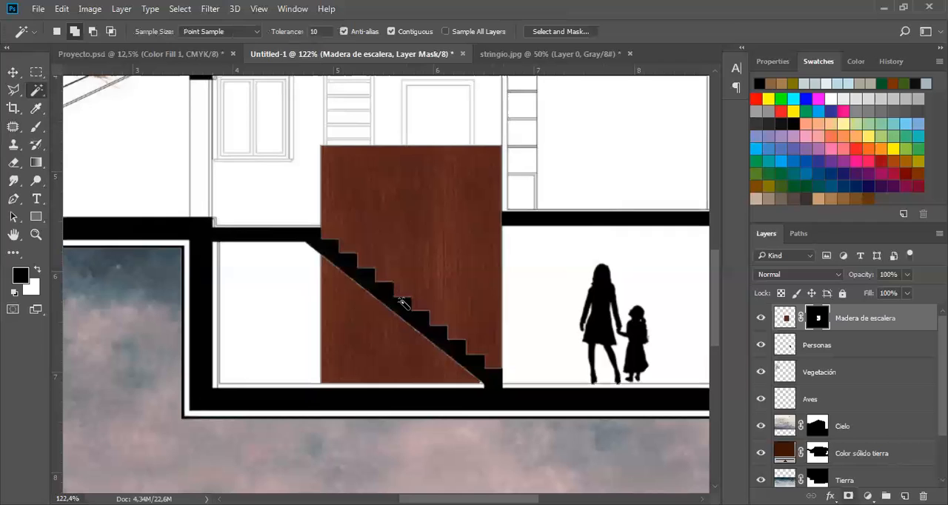
{"action": "left_click", "coordinate": [13, 71]}
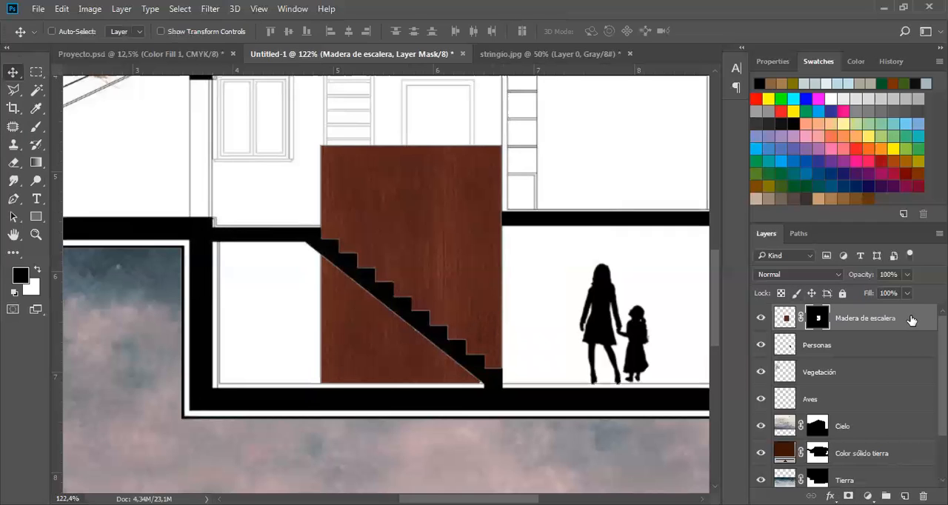
Give the Madera de escalera layer a Multiply drop shadow with 30% opacity, 32° angle, 9 px distance, 33% spread and 3 px size.
{"action": "left_click", "coordinate": [921, 319]}
{"action": "double_click", "coordinate": [898, 314]}
{"action": "left_click_drag", "start_coordinate": [318, 77], "coordinate": [468, 42]}
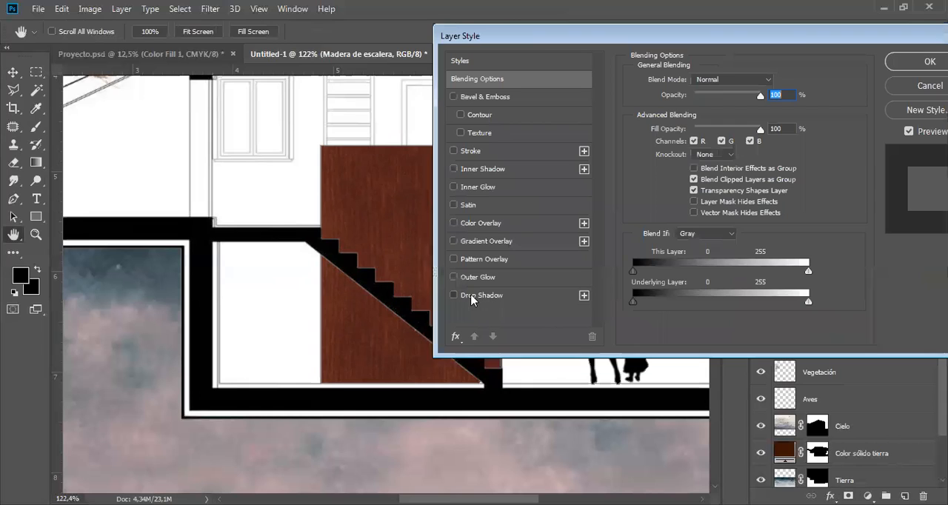
{"action": "left_click", "coordinate": [470, 296]}
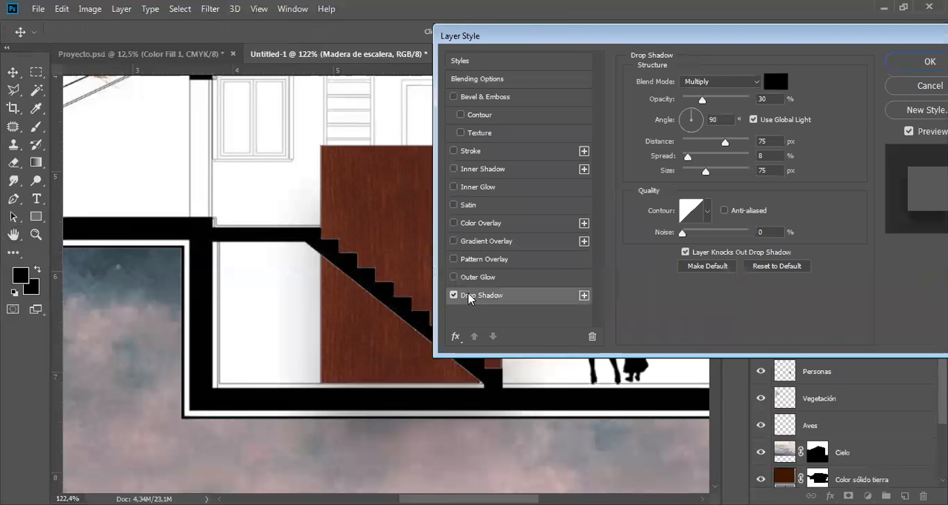
{"action": "left_click_drag", "start_coordinate": [392, 275], "coordinate": [387, 293]}
{"action": "left_click_drag", "start_coordinate": [705, 173], "coordinate": [685, 171]}
{"action": "left_click_drag", "start_coordinate": [362, 295], "coordinate": [364, 229]}
{"action": "left_click_drag", "start_coordinate": [589, 34], "coordinate": [447, 31]}
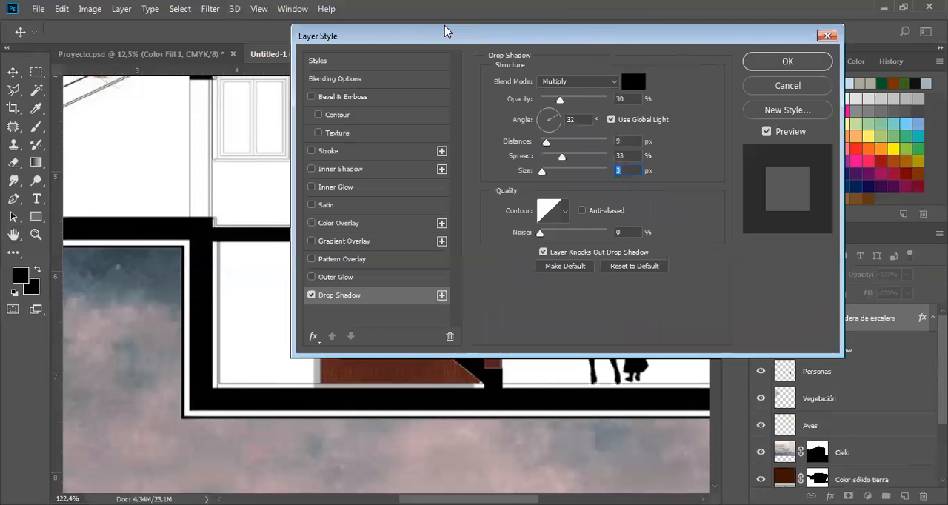
{"action": "left_click_drag", "start_coordinate": [629, 40], "coordinate": [746, 47]}
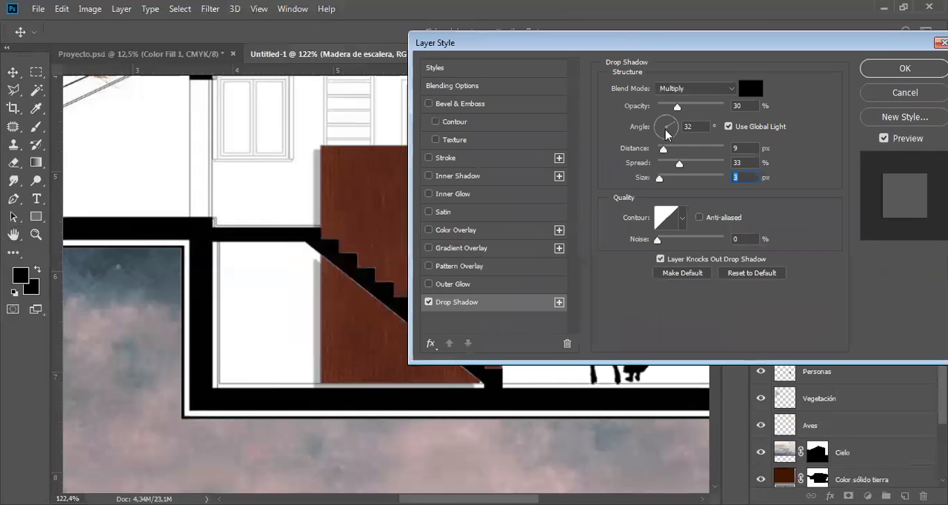
Refine the wood's drop shadow to angle -21°, distance 5 px, size 54 px and opacity 15%.
{"action": "left_click_drag", "start_coordinate": [363, 189], "coordinate": [353, 185]}
{"action": "left_click", "coordinate": [920, 73]}
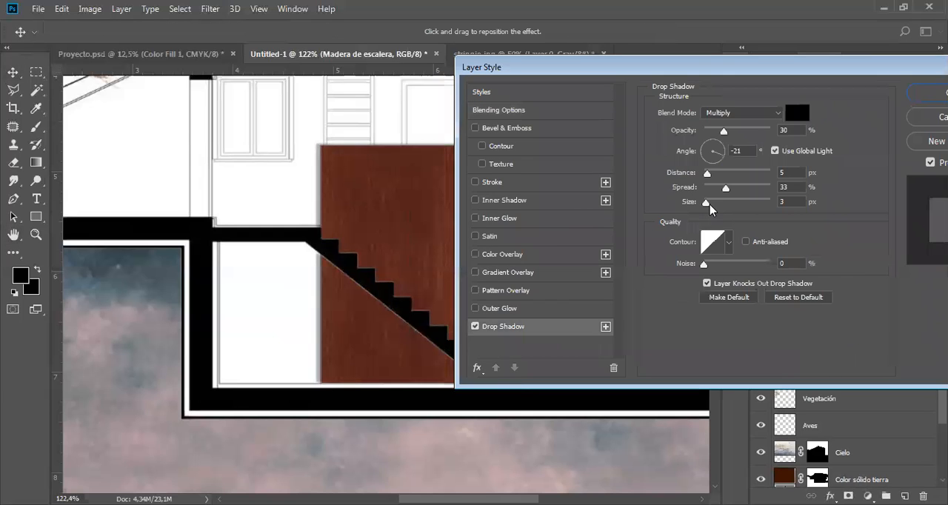
{"action": "left_click_drag", "start_coordinate": [711, 209], "coordinate": [723, 207]}
{"action": "left_click_drag", "start_coordinate": [724, 131], "coordinate": [714, 131]}
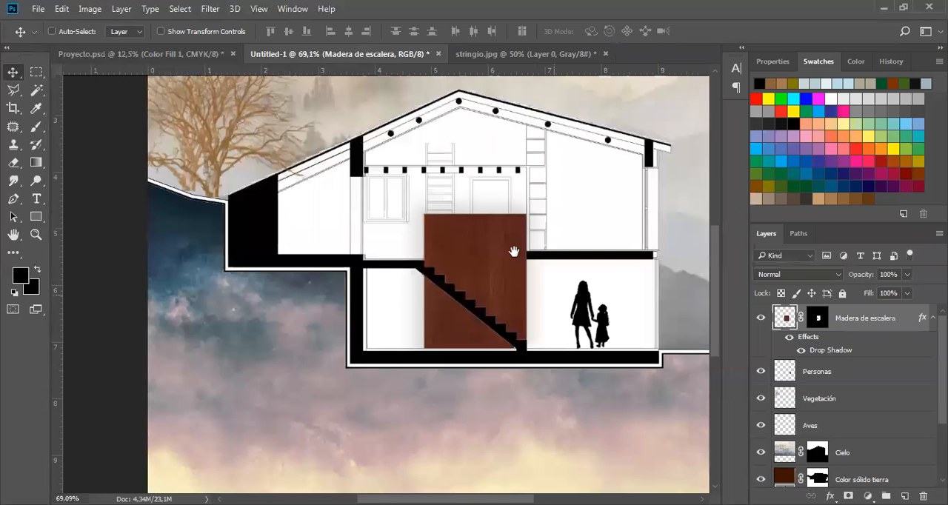
{"action": "left_click_drag", "start_coordinate": [514, 252], "coordinate": [446, 261]}
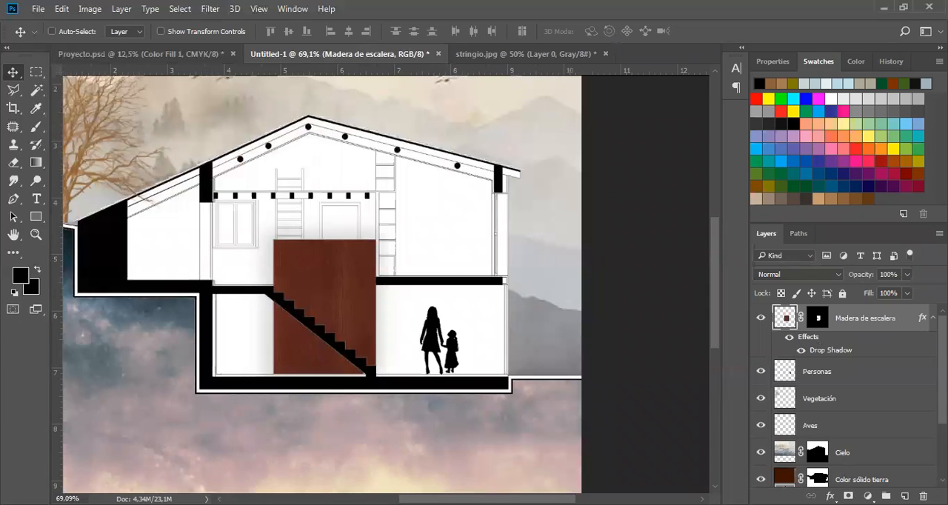
Collapse the Madera de escalera layer's effects list and add a new layer named Iluminación above it.
{"action": "left_click", "coordinate": [933, 318]}
{"action": "key", "text": "ctrl+shift+alt+n"}
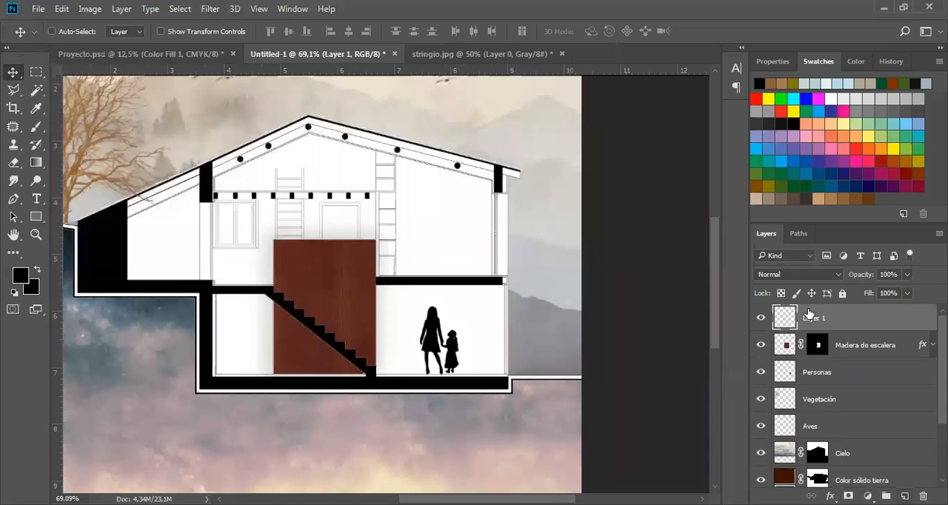
{"action": "double_click", "coordinate": [881, 318]}
{"action": "type", "text": "Iluminación"}
{"action": "key", "text": "Return"}
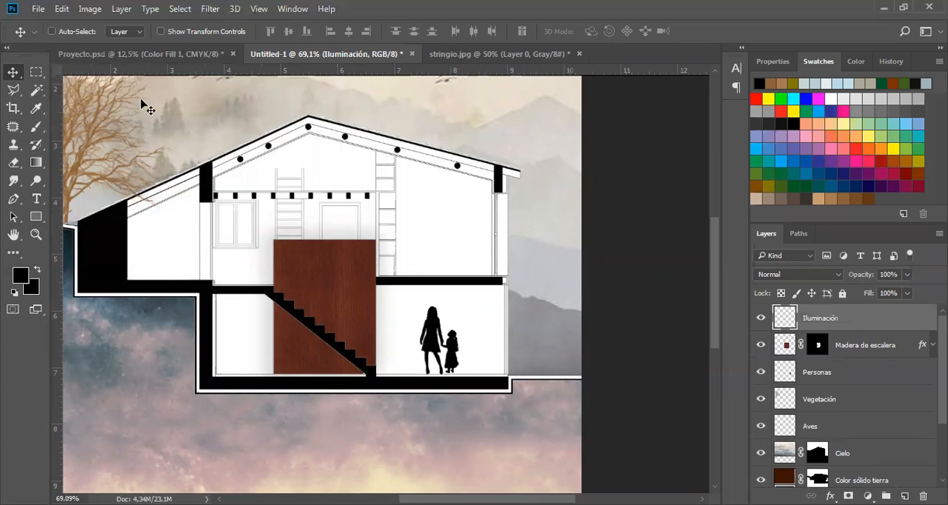
Outline a light-cone selection with the Polygonal Lasso from the ceiling beam above the door down to the stairs and upper floor.
{"action": "left_click", "coordinate": [14, 91]}
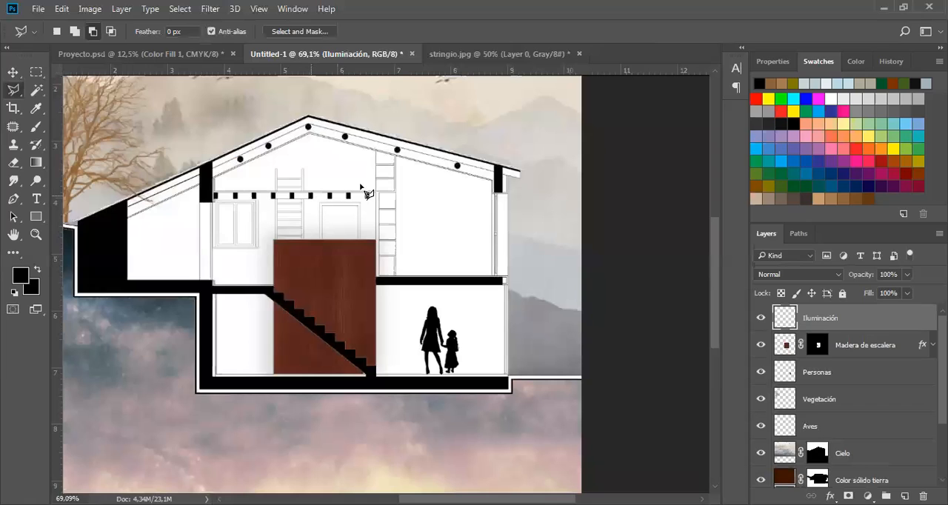
{"action": "scroll", "coordinate": [308, 206], "scroll_direction": "up", "scroll_amount": 2}
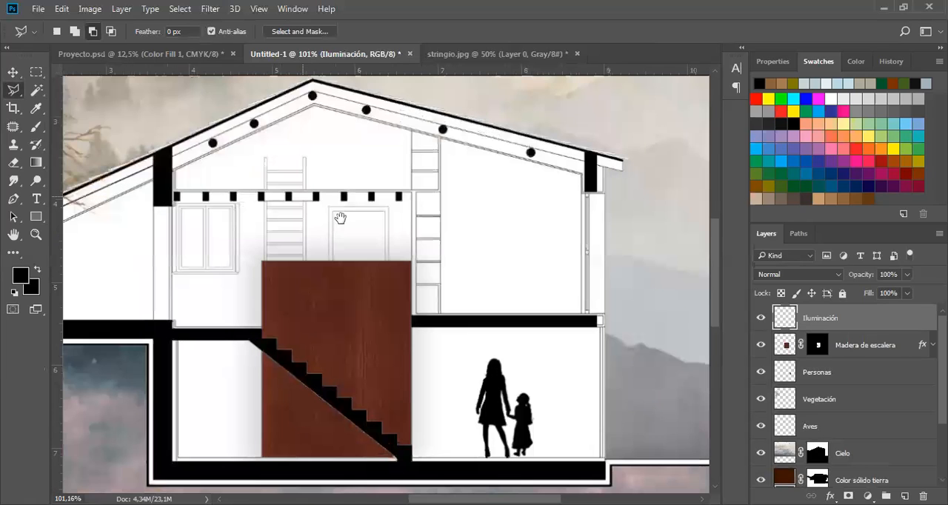
{"action": "scroll", "coordinate": [371, 174], "scroll_direction": "up", "scroll_amount": 1}
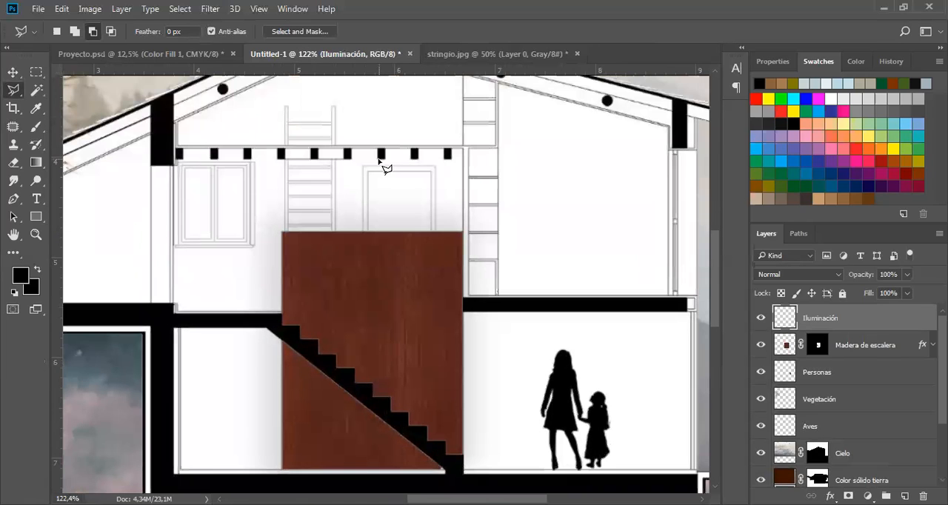
{"action": "left_click", "coordinate": [378, 158]}
{"action": "left_click", "coordinate": [266, 305]}
{"action": "left_click", "coordinate": [388, 162]}
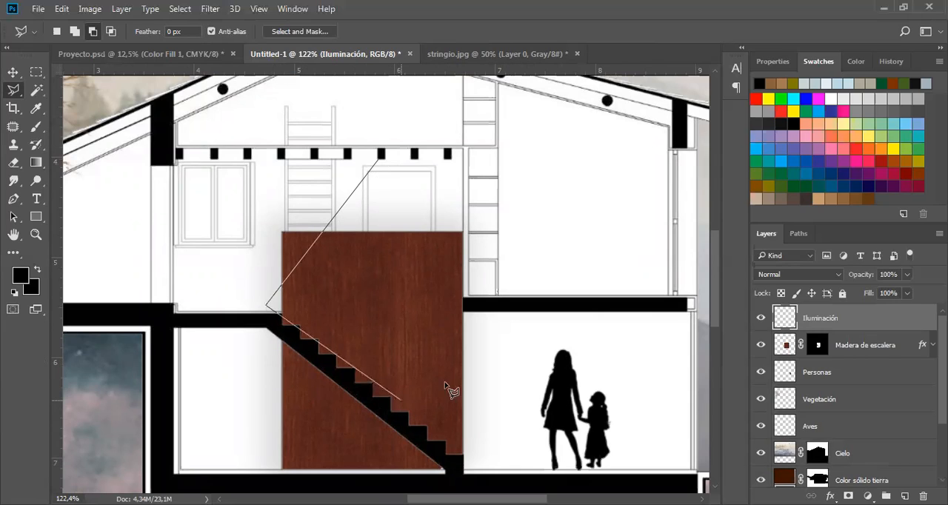
{"action": "left_click", "coordinate": [401, 400]}
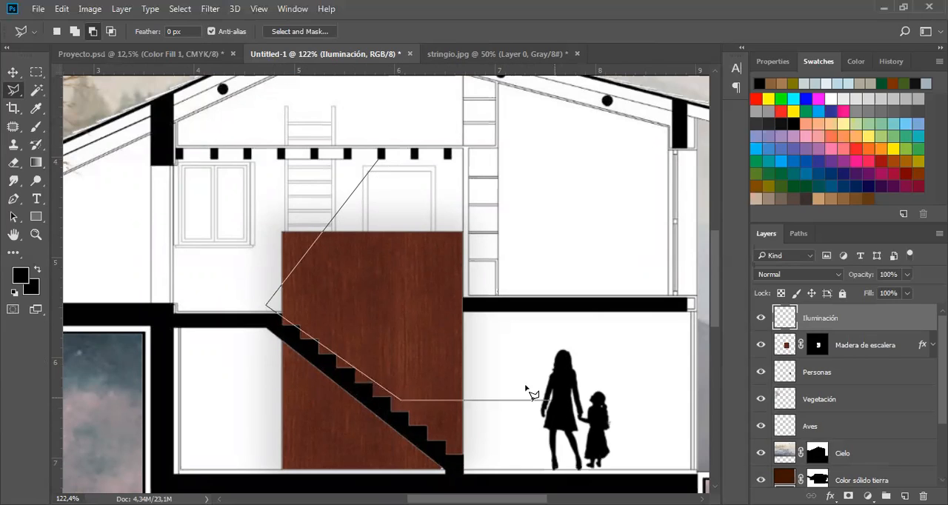
{"action": "left_click", "coordinate": [463, 401]}
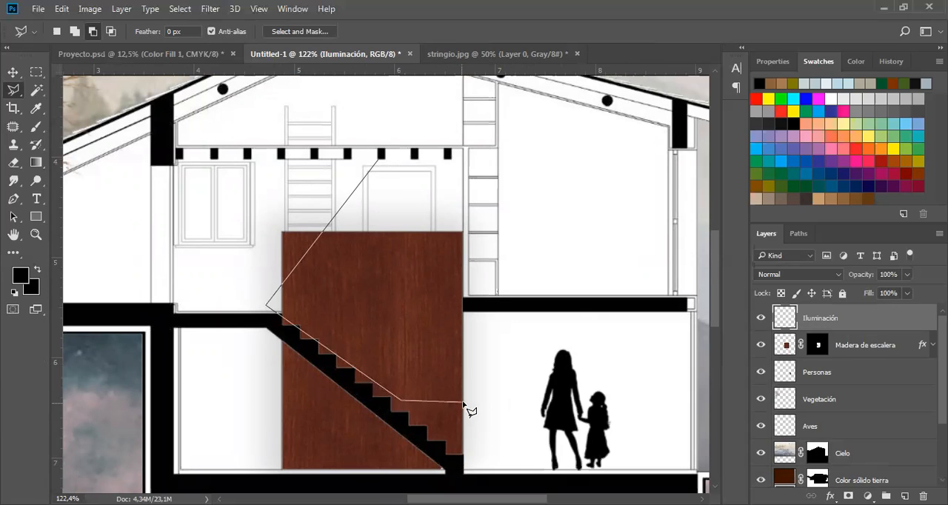
{"action": "left_click", "coordinate": [464, 299]}
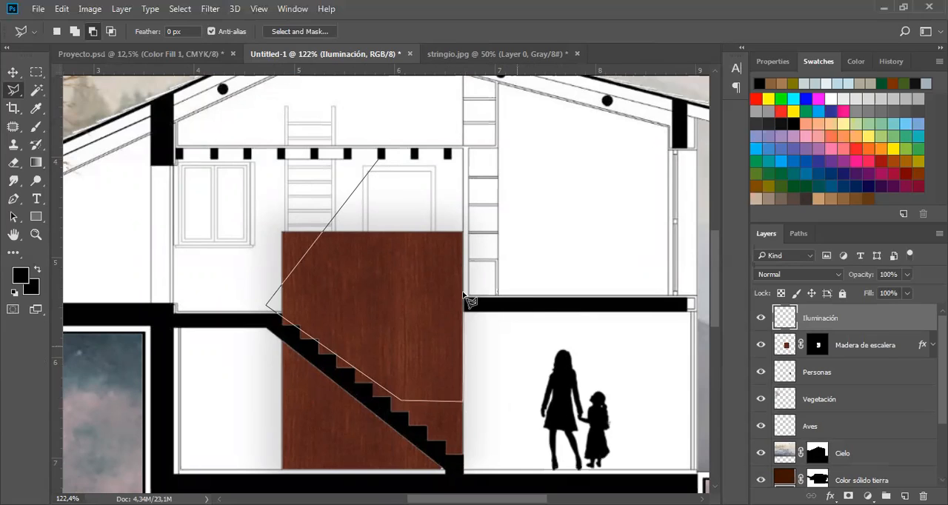
{"action": "left_click", "coordinate": [539, 298]}
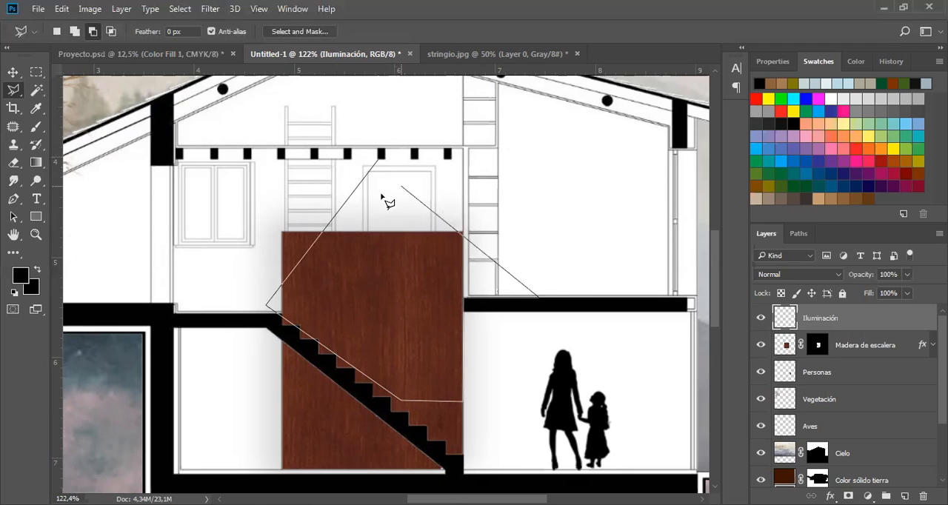
{"action": "left_click", "coordinate": [382, 158]}
{"action": "key", "text": "Return"}
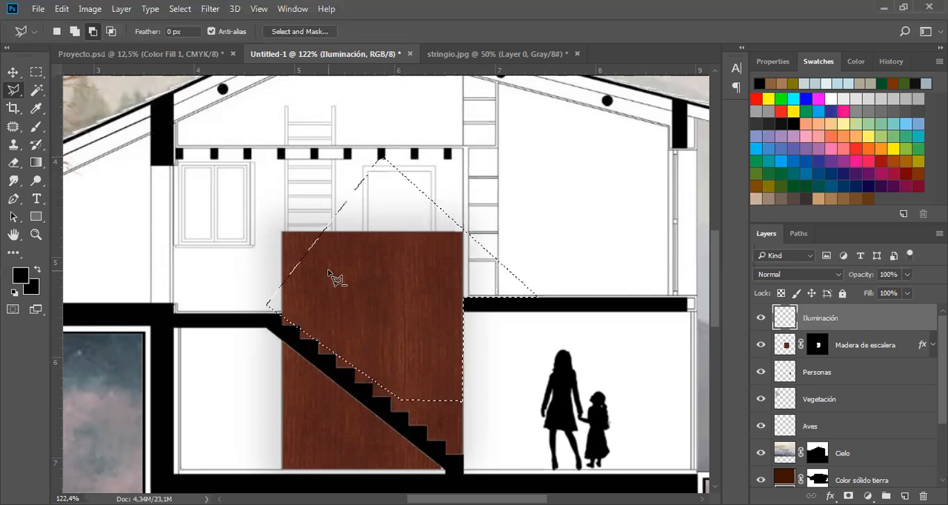
Paint the cone selection light yellow with a soft round 432 px brush at 0% hardness, strongest near the beam, and deselect it.
{"action": "left_click", "coordinate": [34, 131]}
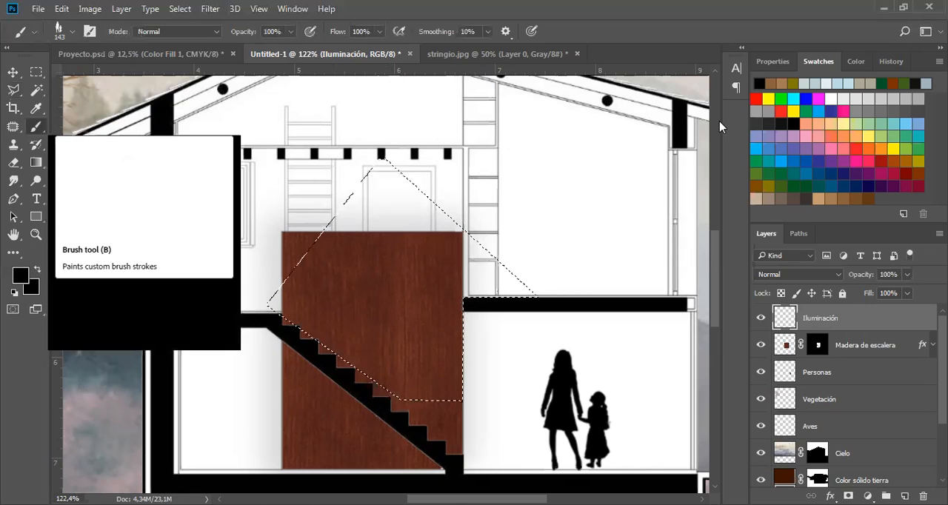
{"action": "left_click", "coordinate": [875, 131]}
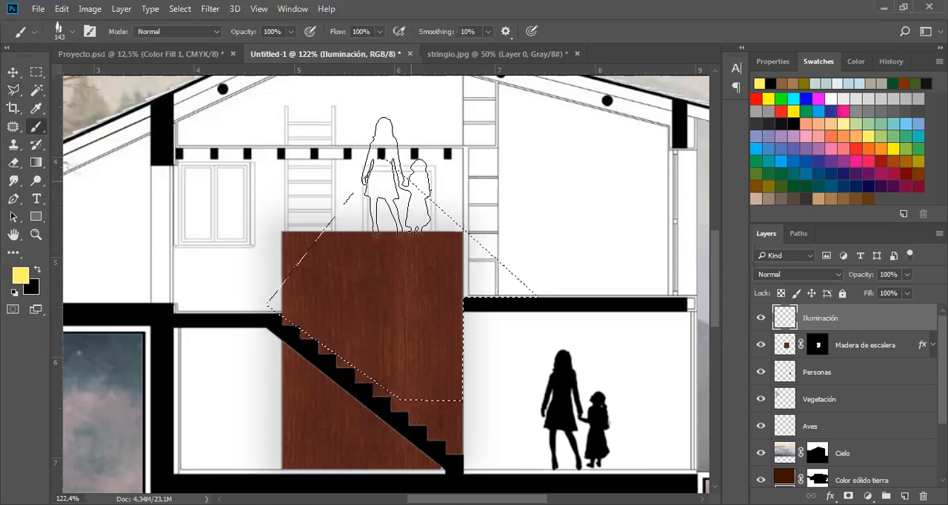
{"action": "right_click", "coordinate": [384, 182]}
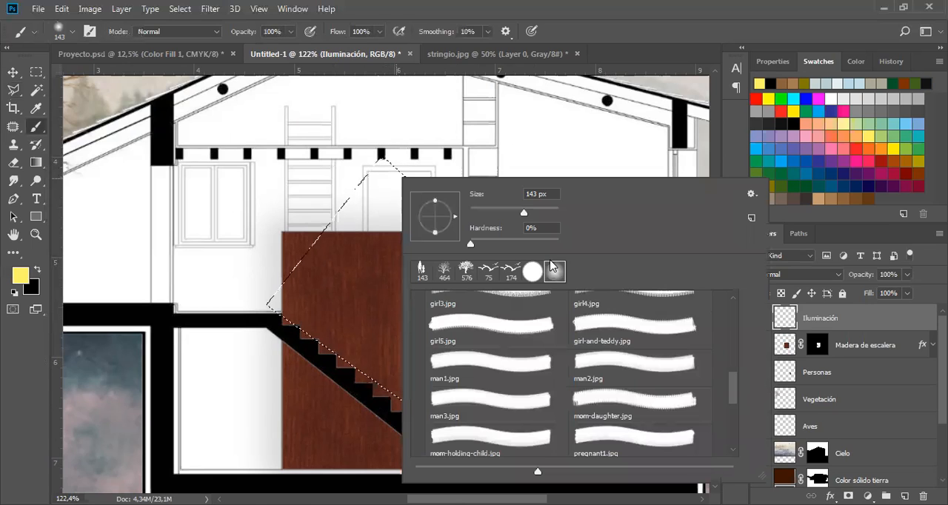
{"action": "left_click_drag", "start_coordinate": [510, 219], "coordinate": [530, 217]}
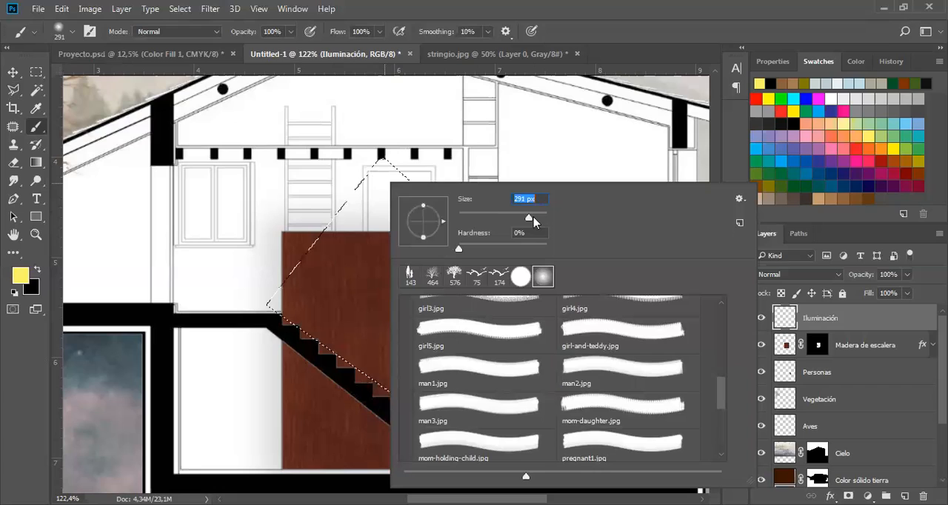
{"action": "left_click", "coordinate": [382, 192]}
{"action": "left_click", "coordinate": [384, 200]}
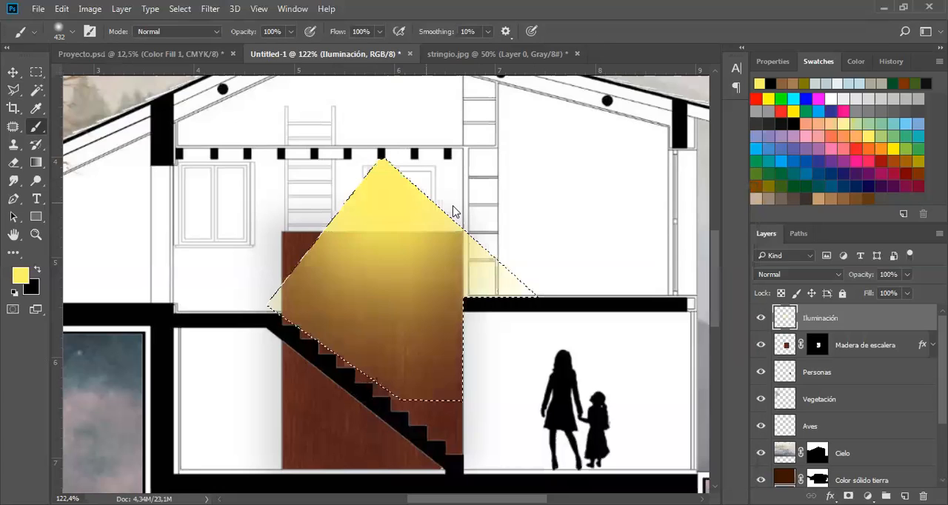
{"action": "key", "text": "v"}
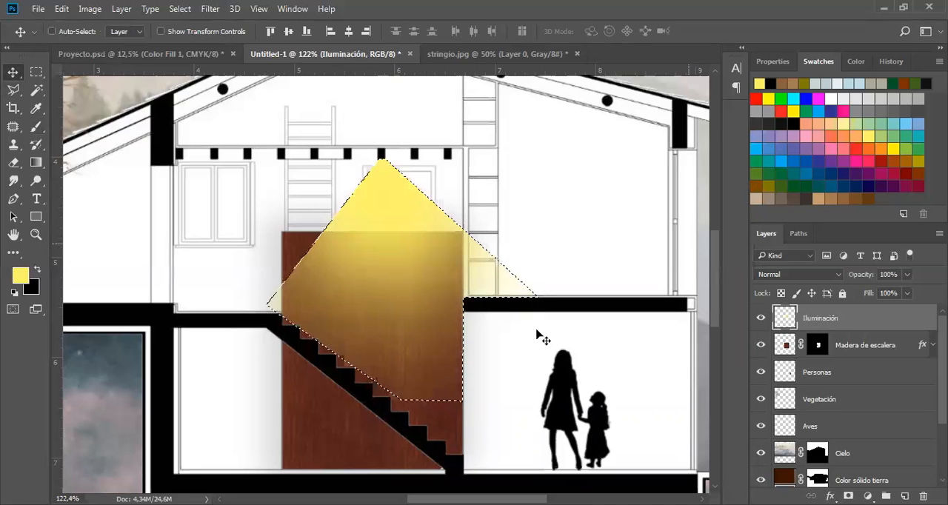
{"action": "key", "text": "ctrl+d"}
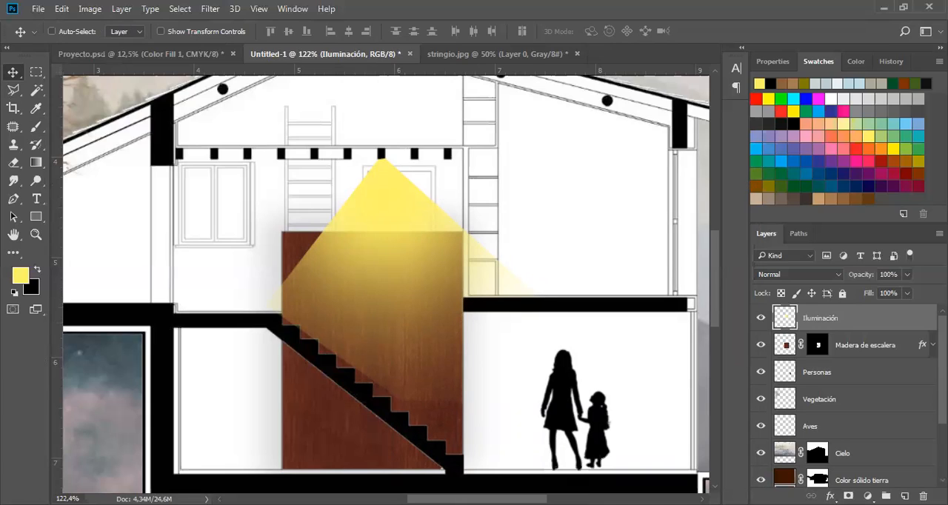
Lower the Iluminación layer's opacity to 45% and soften it with a Gaussian Blur of 6 px radius.
{"action": "left_click", "coordinate": [908, 275]}
{"action": "left_click_drag", "start_coordinate": [910, 295], "coordinate": [871, 292]}
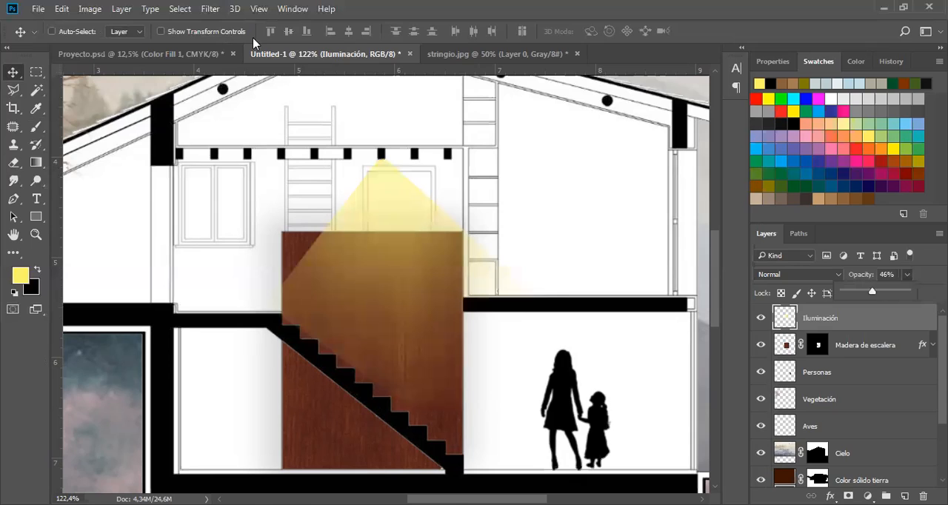
{"action": "left_click", "coordinate": [205, 11]}
{"action": "mouse_move", "coordinate": [259, 169]}
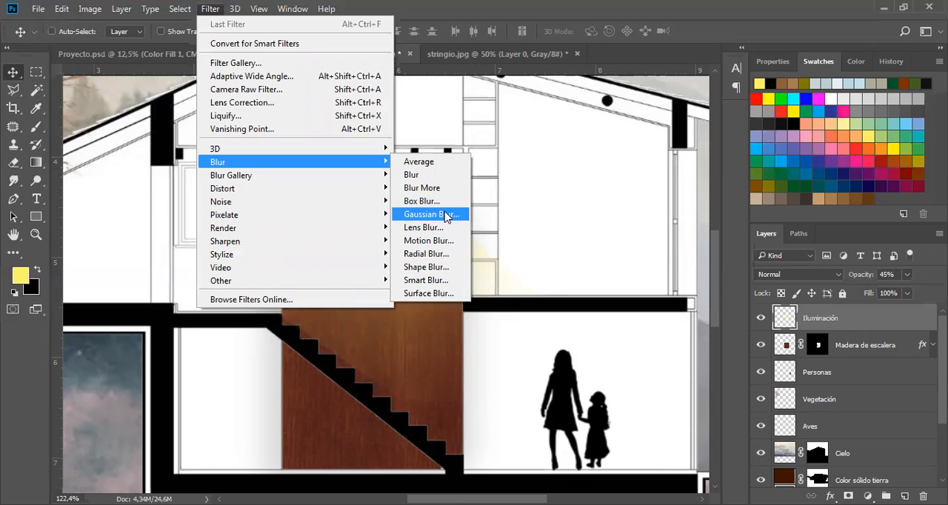
{"action": "key", "text": "Return"}
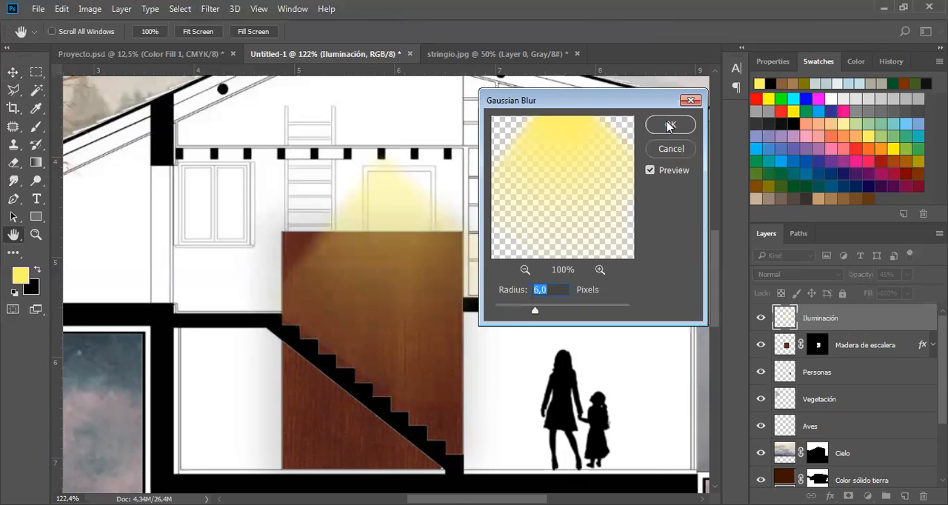
{"action": "key", "text": "Return"}
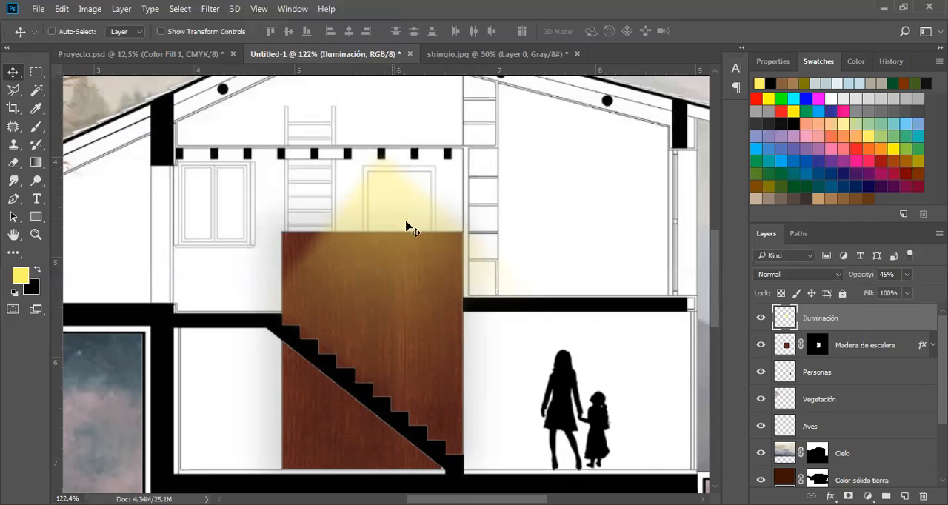
Duplicate the light cone three times, spreading the copies along the ceiling beams toward the window.
{"action": "left_click_drag", "start_coordinate": [385, 226], "coordinate": [351, 250]}
{"action": "key", "text": "ctrl+j"}
{"action": "key", "text": "ctrl+j"}
{"action": "key", "text": "ctrl+j"}
Set the opacity of all four Iluminación layers to 22% and merge them into one layer.
{"action": "left_click", "coordinate": [870, 399], "text": "shift"}
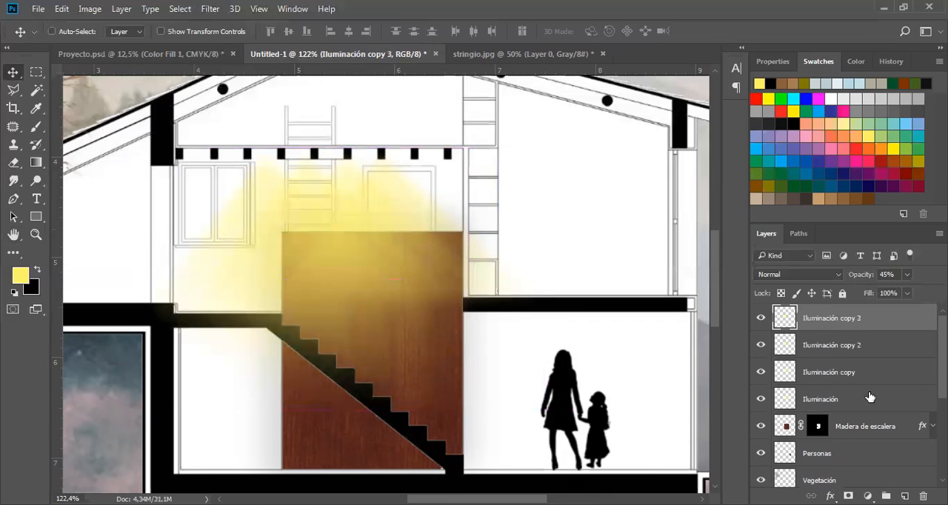
{"action": "left_click_drag", "start_coordinate": [903, 293], "coordinate": [888, 292]}
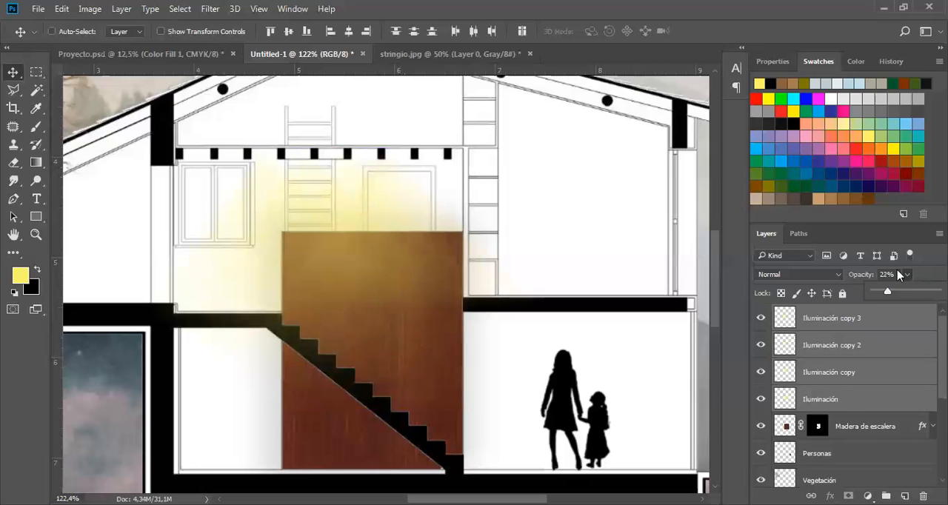
{"action": "left_click", "coordinate": [899, 275]}
{"action": "right_click", "coordinate": [892, 400]}
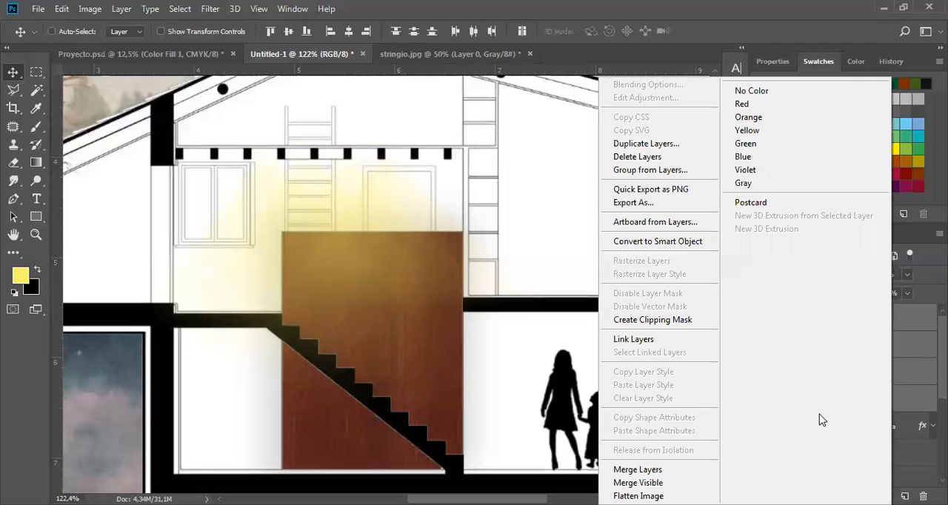
{"action": "key", "text": "Return"}
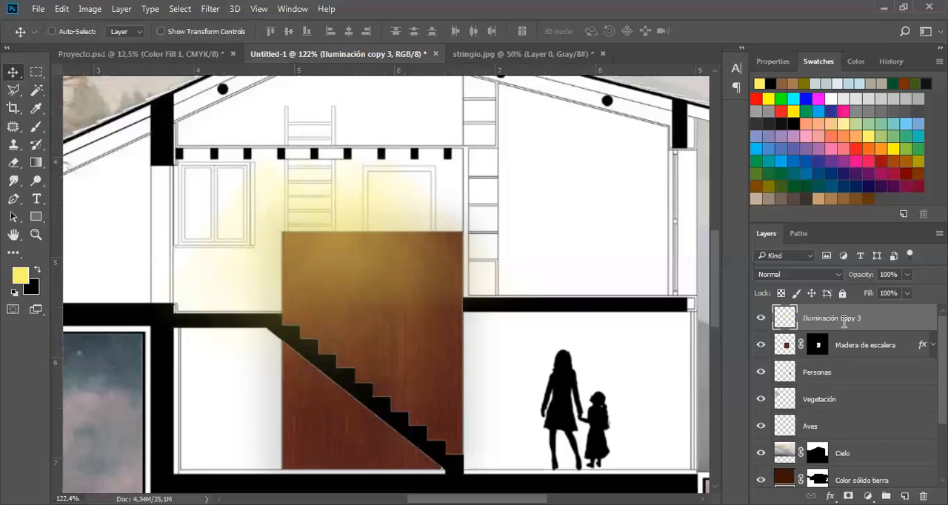
Rename the merged light layer as Iluminación and hide it.
{"action": "double_click", "coordinate": [842, 319]}
{"action": "type", "text": "Iluminación"}
{"action": "key", "text": "Return"}
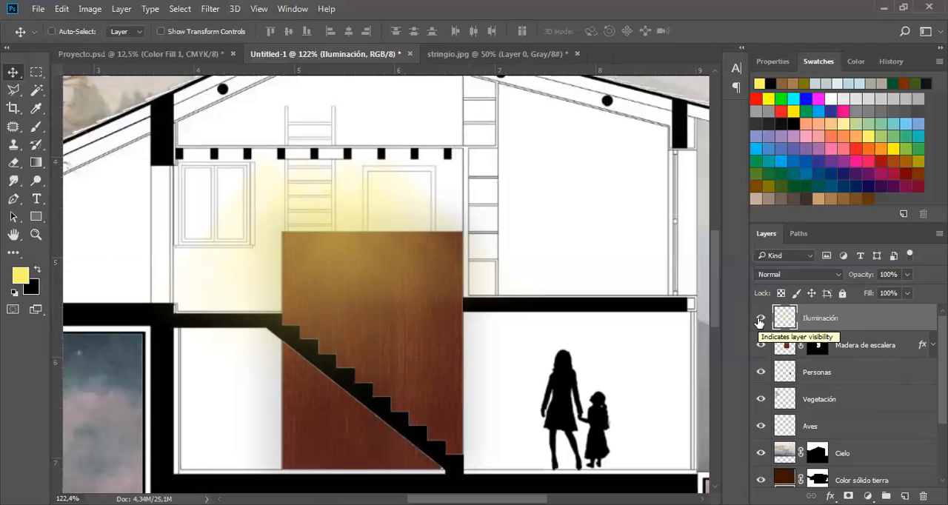
{"action": "left_click", "coordinate": [761, 319]}
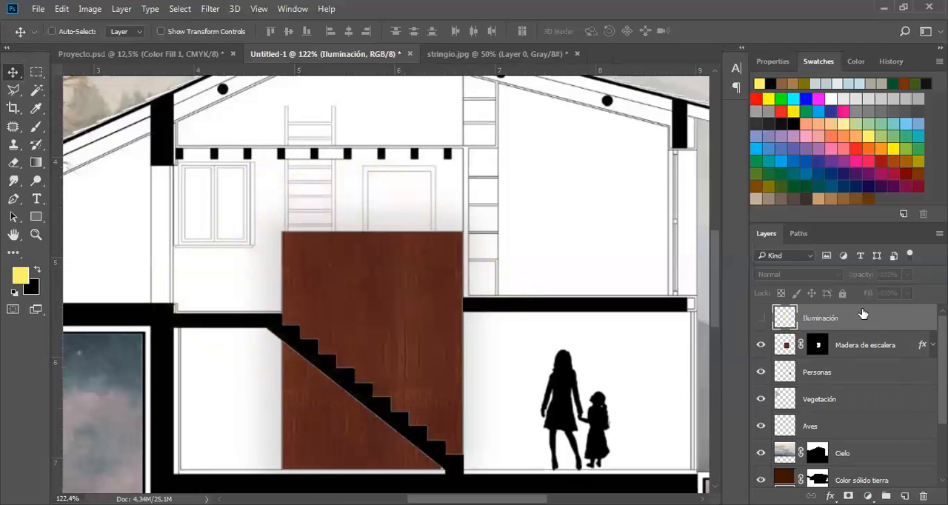
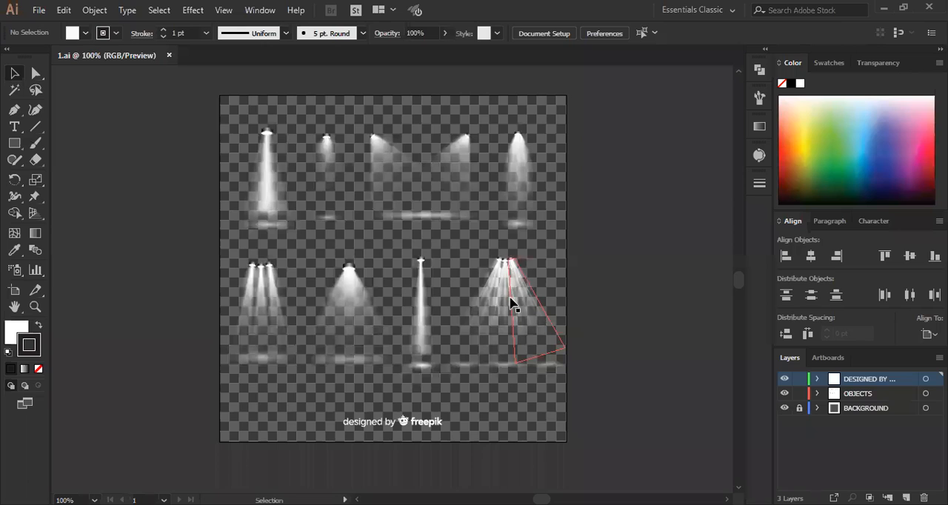
Release the clipping mask around the spotlight set and move the multi-beam spotlight group off the artboard.
{"action": "left_click", "coordinate": [506, 295]}
{"action": "right_click", "coordinate": [507, 292]}
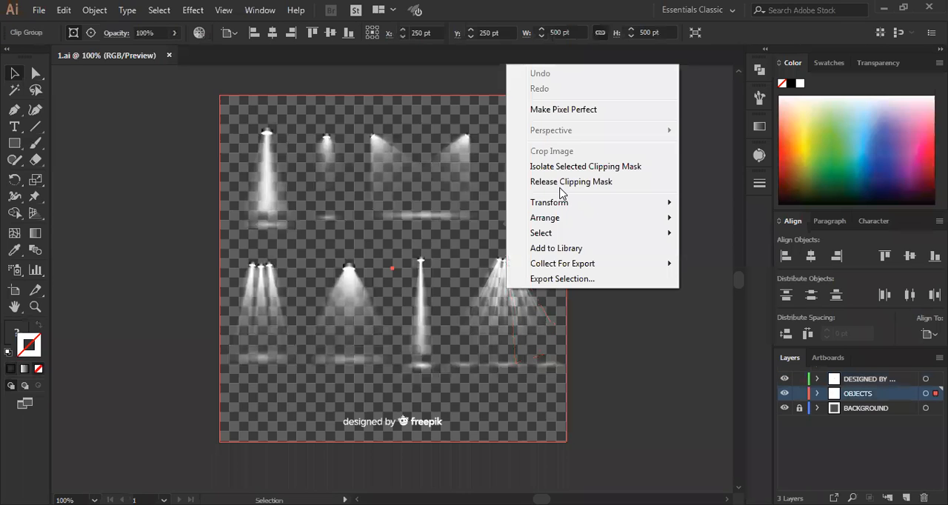
{"action": "left_click", "coordinate": [526, 321]}
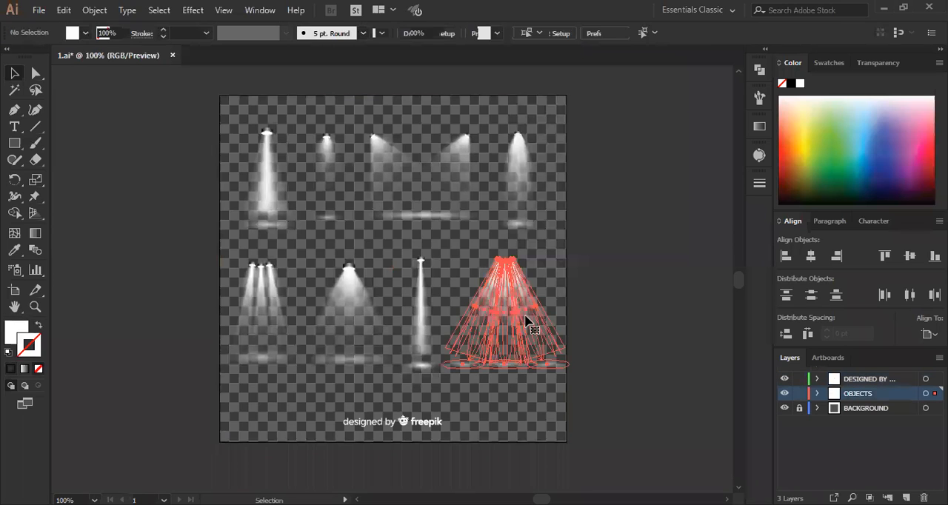
{"action": "left_click_drag", "start_coordinate": [526, 321], "coordinate": [641, 296]}
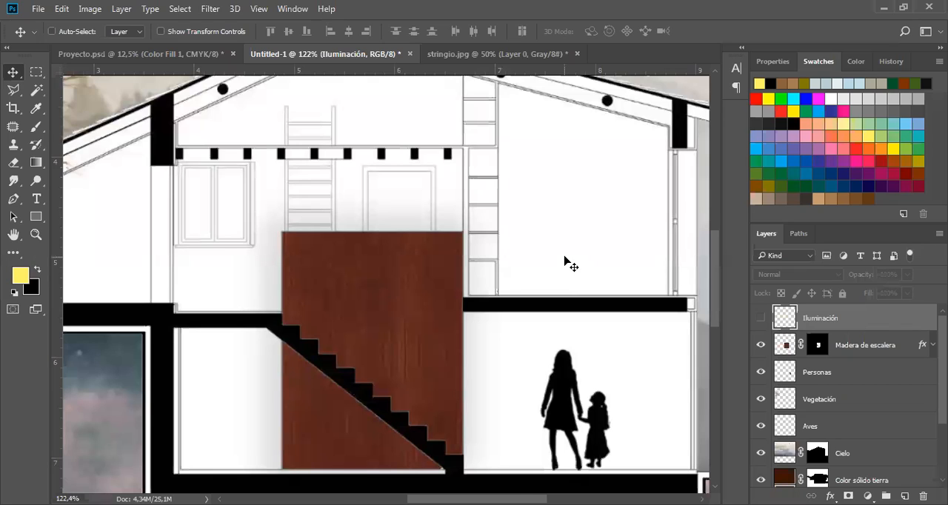
Switch to Photoshop and paste the copied spotlight group into the house section as a Smart Object.
{"action": "key", "text": "ctrl"}
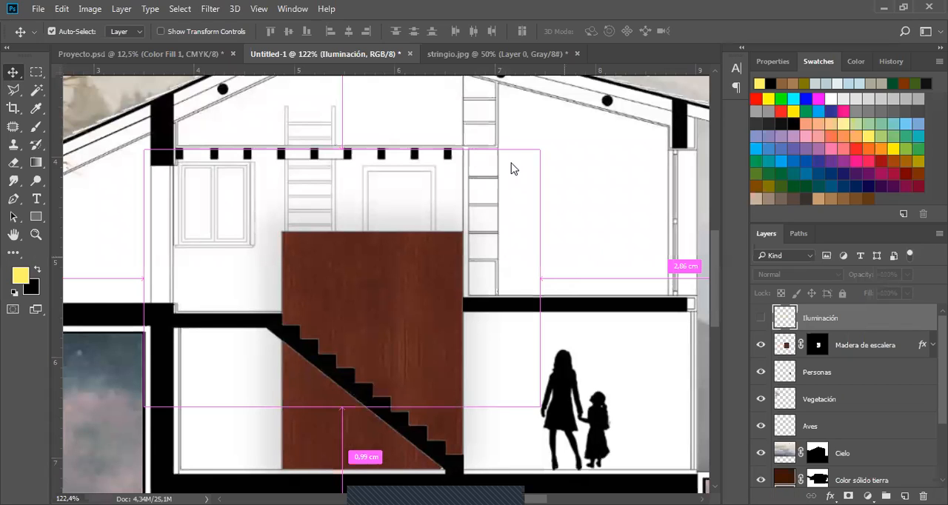
{"action": "key", "text": "ctrl+v"}
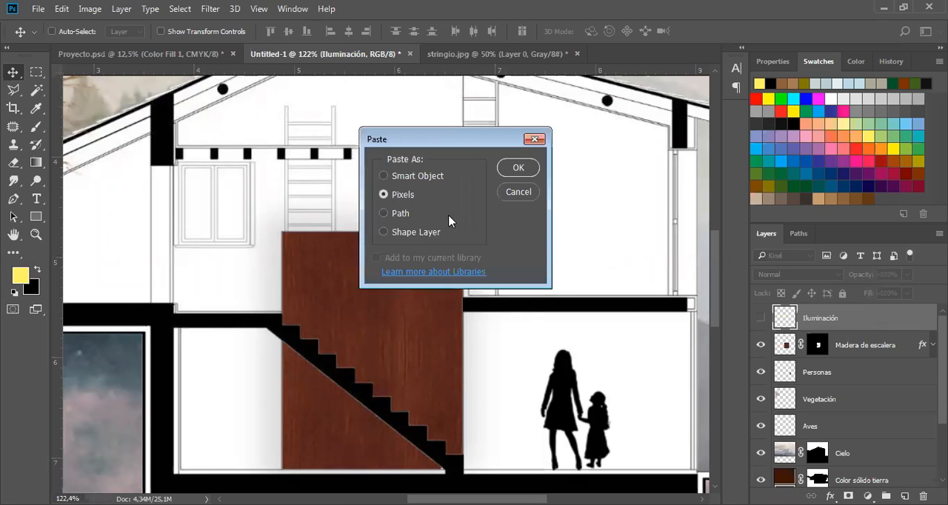
{"action": "left_click", "coordinate": [417, 178]}
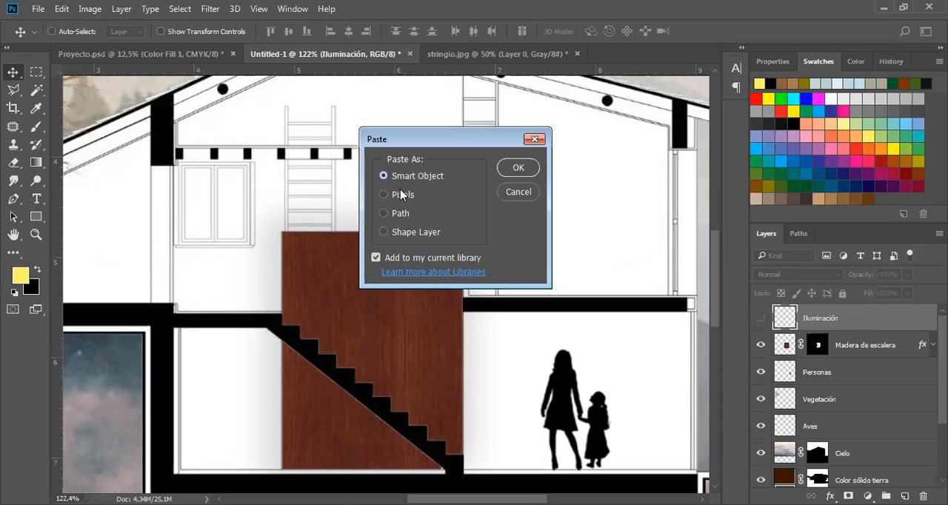
{"action": "left_click", "coordinate": [431, 204]}
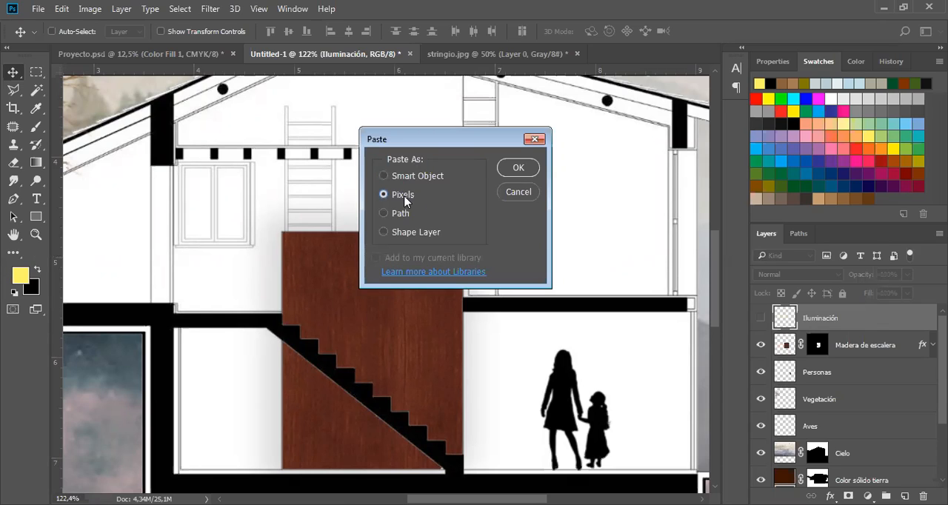
{"action": "key", "text": "Up"}
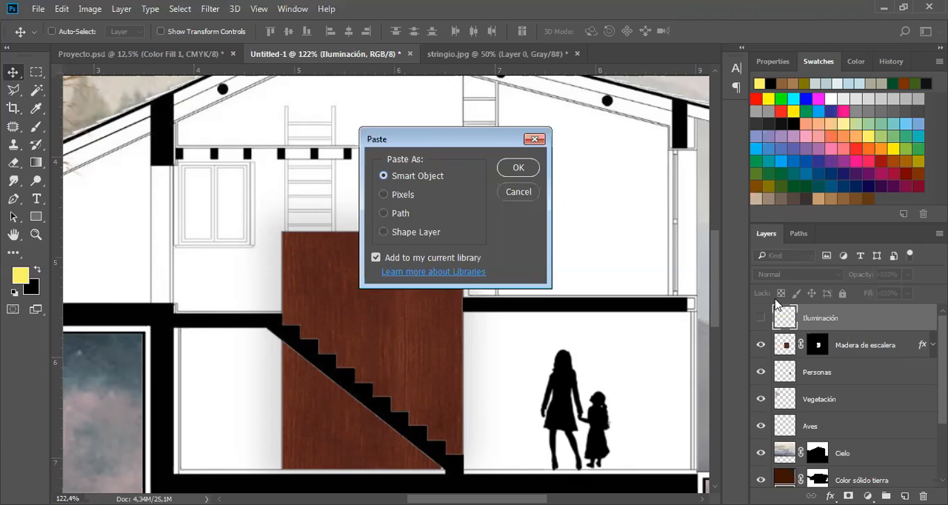
{"action": "key", "text": "Escape"}
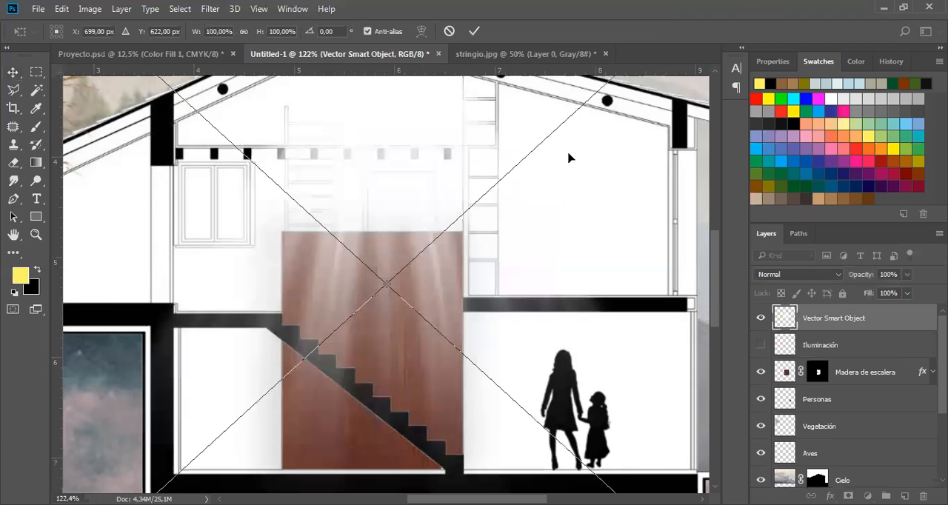
{"action": "left_click", "coordinate": [471, 31]}
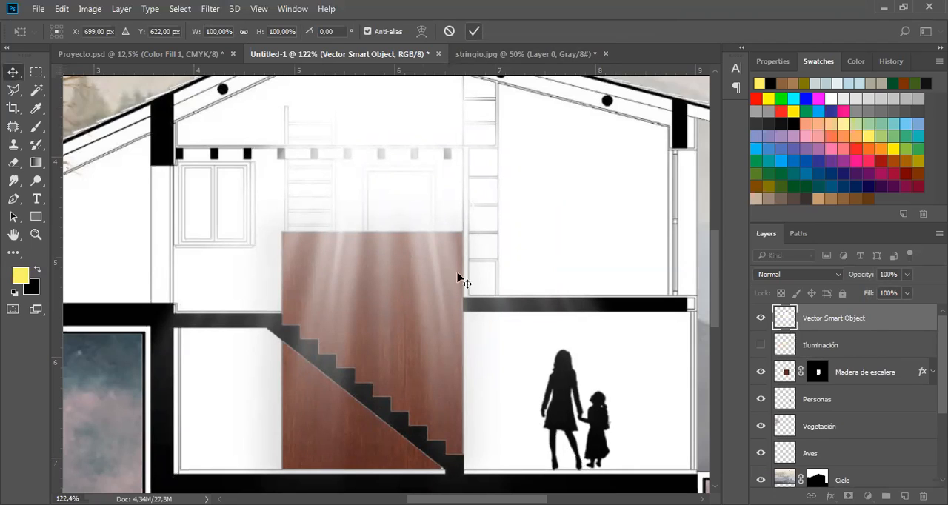
{"action": "key", "text": "Escape"}
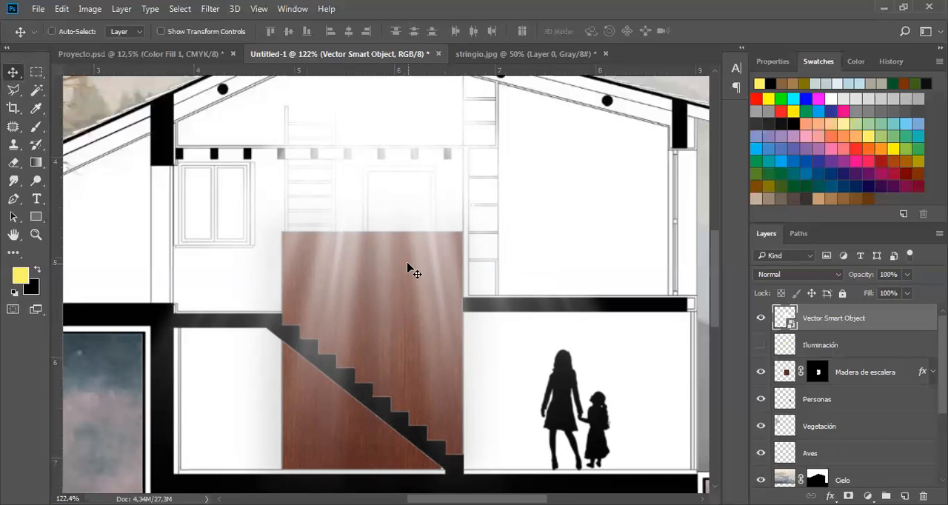
Scale the pasted spotlight down to about 22.7% and place it over the wood panel above the stairs.
{"action": "scroll", "coordinate": [408, 264], "scroll_direction": "down", "scroll_amount": 3}
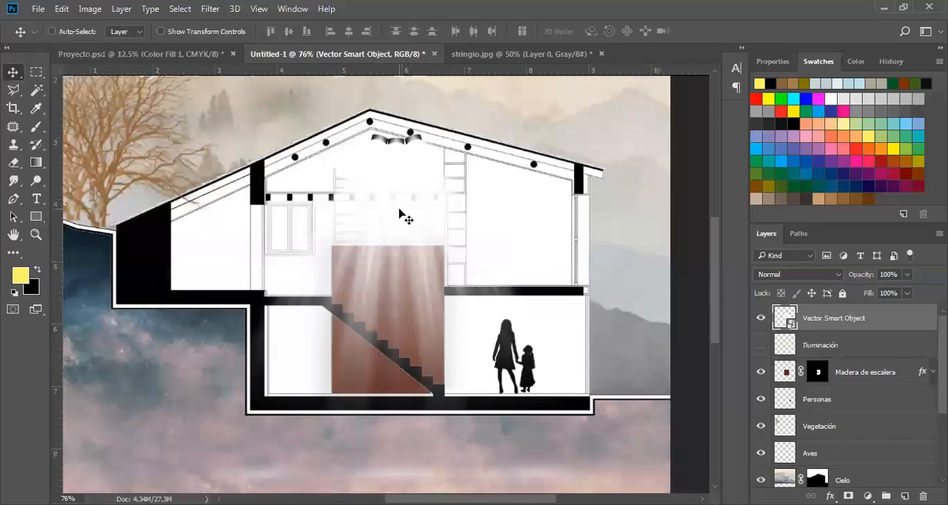
{"action": "key", "text": "ctrl+t"}
{"action": "left_click_drag", "start_coordinate": [669, 102], "coordinate": [449, 274]}
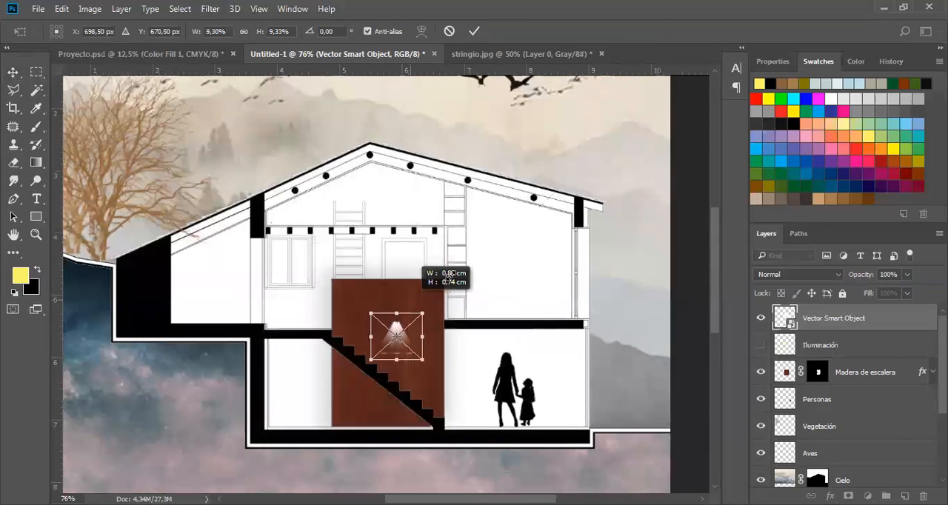
{"action": "left_click_drag", "start_coordinate": [402, 312], "coordinate": [395, 301]}
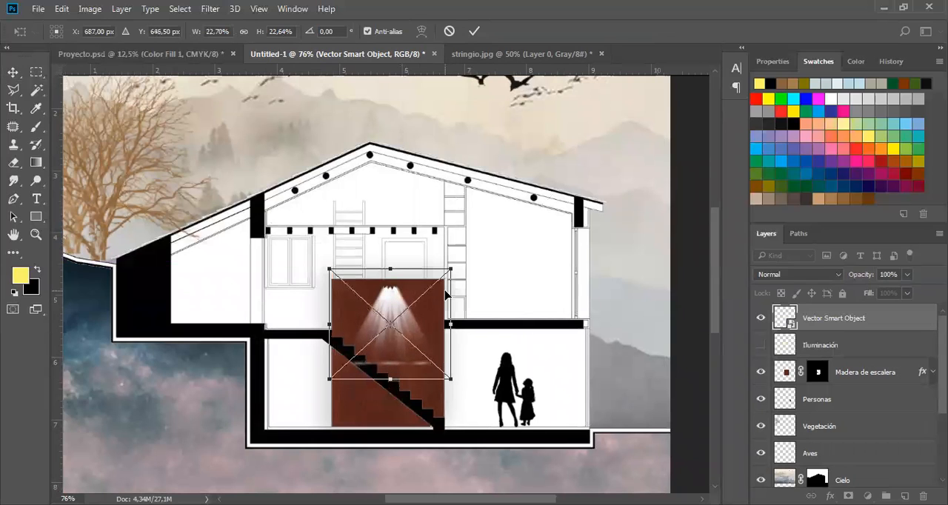
{"action": "key", "text": "Return"}
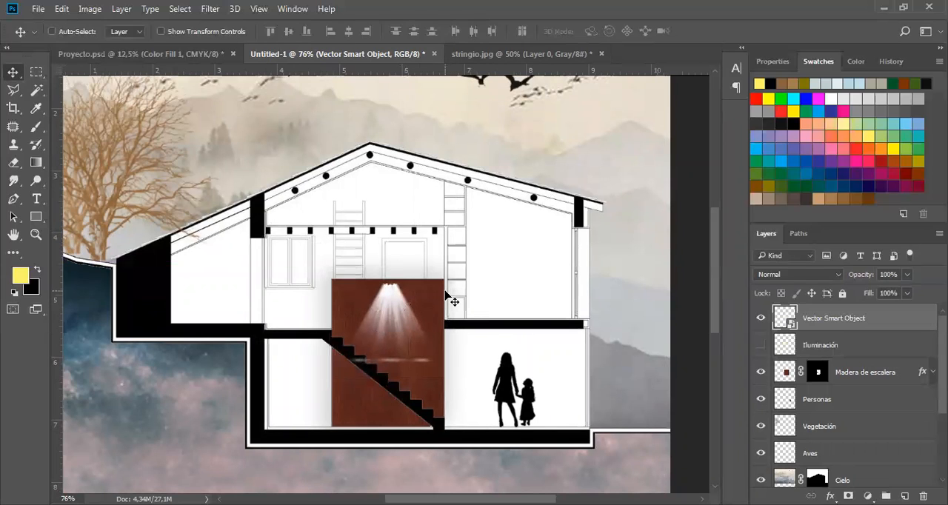
Hide the Aves layer.
{"action": "key", "text": "space"}
{"action": "left_click_drag", "start_coordinate": [529, 225], "coordinate": [521, 322]}
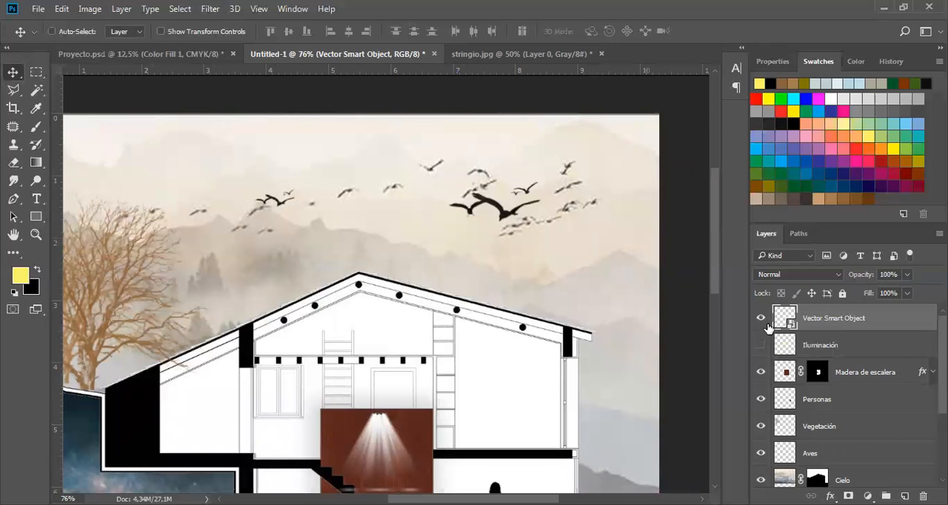
{"action": "left_click", "coordinate": [761, 452]}
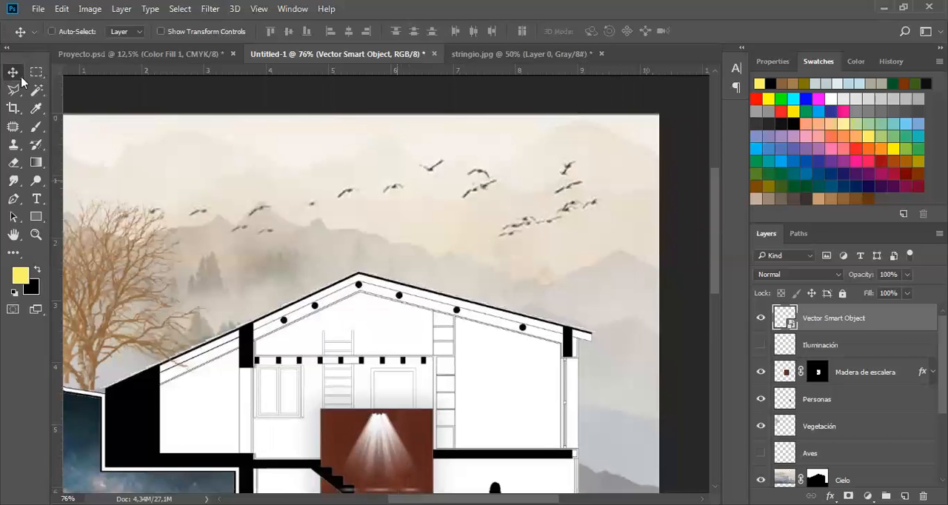
Add the horizontal text "Elemento 1" at 12 pt in the sky above the roof's right slope.
{"action": "left_click", "coordinate": [42, 200]}
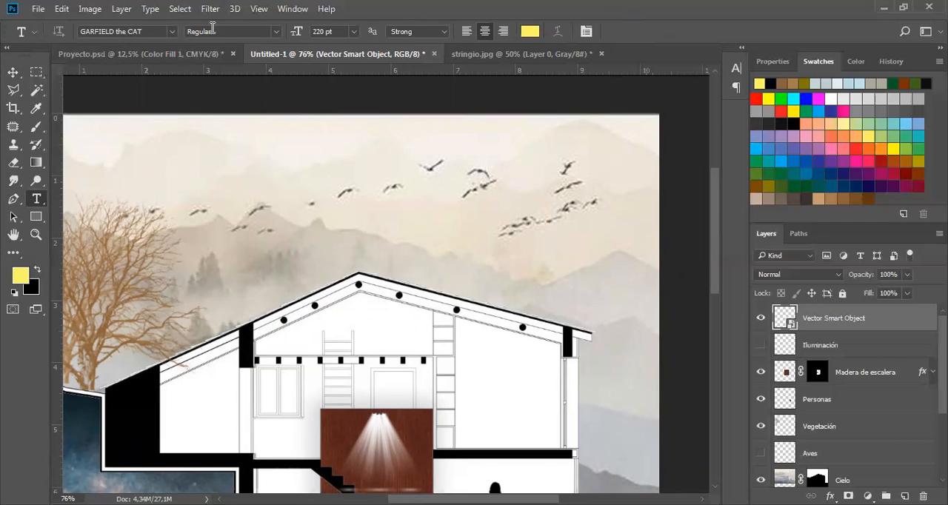
{"action": "left_click", "coordinate": [268, 31]}
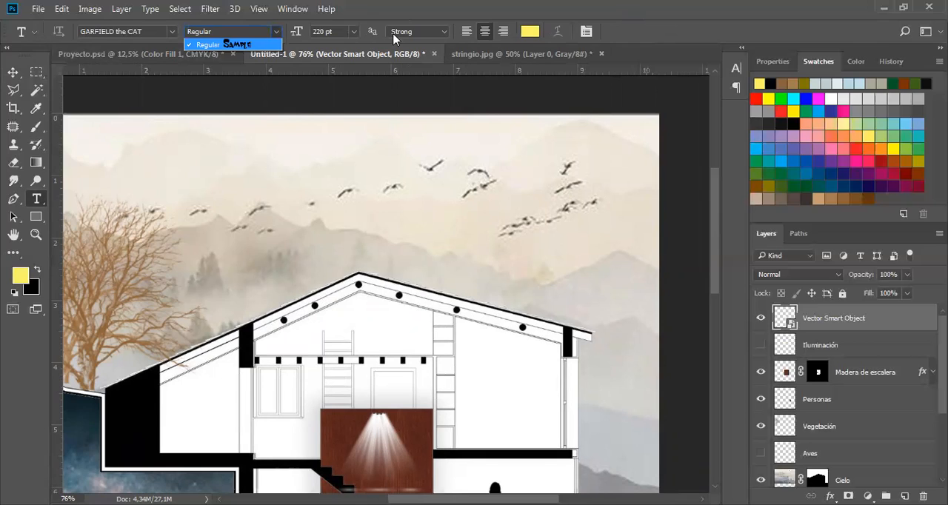
{"action": "left_click", "coordinate": [504, 31]}
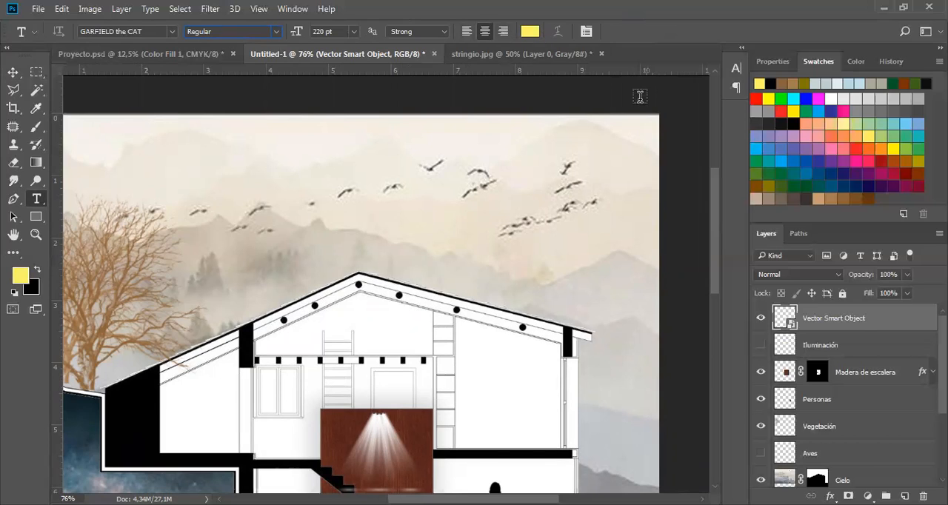
{"action": "left_click", "coordinate": [292, 9]}
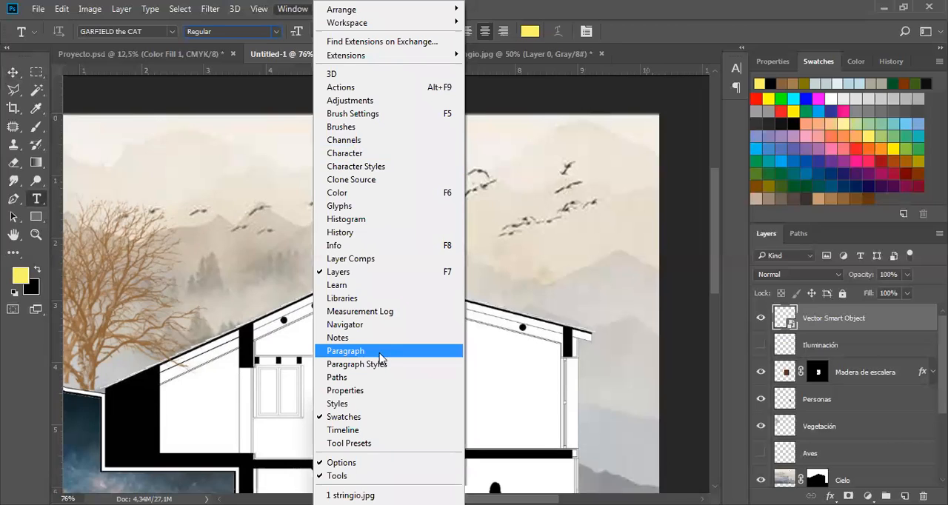
{"action": "left_click", "coordinate": [526, 230]}
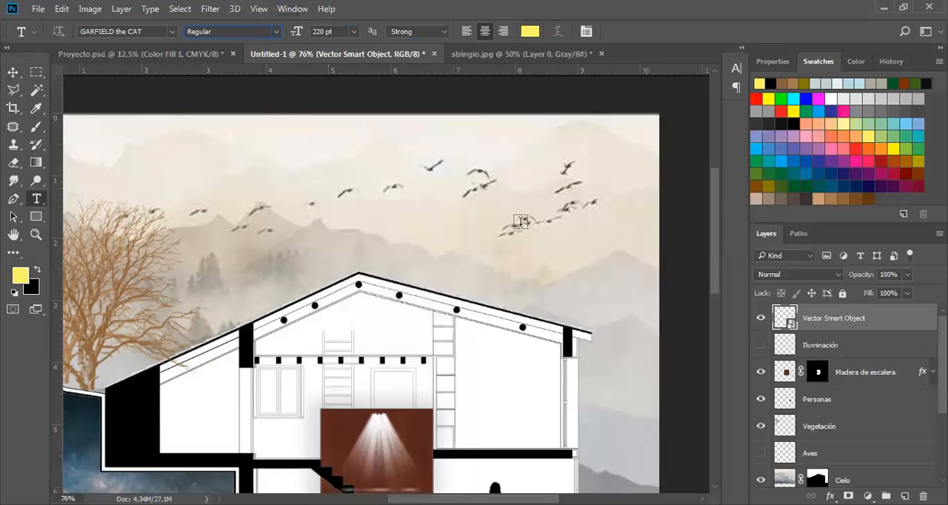
{"action": "left_click", "coordinate": [502, 212]}
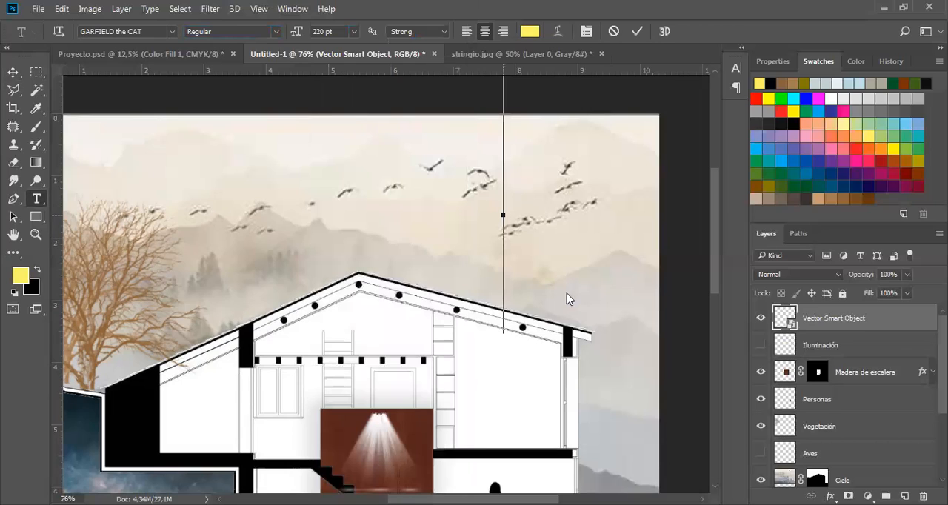
{"action": "left_click", "coordinate": [353, 31]}
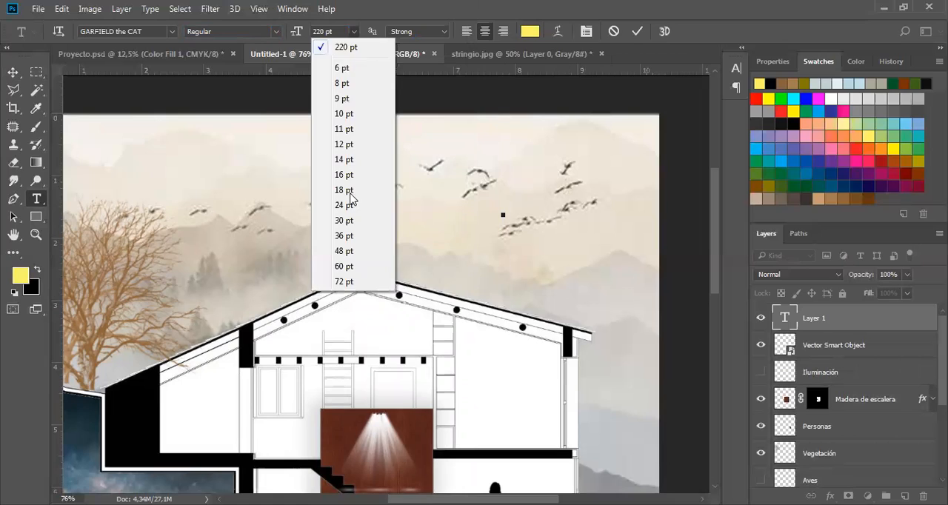
{"action": "left_click", "coordinate": [345, 205]}
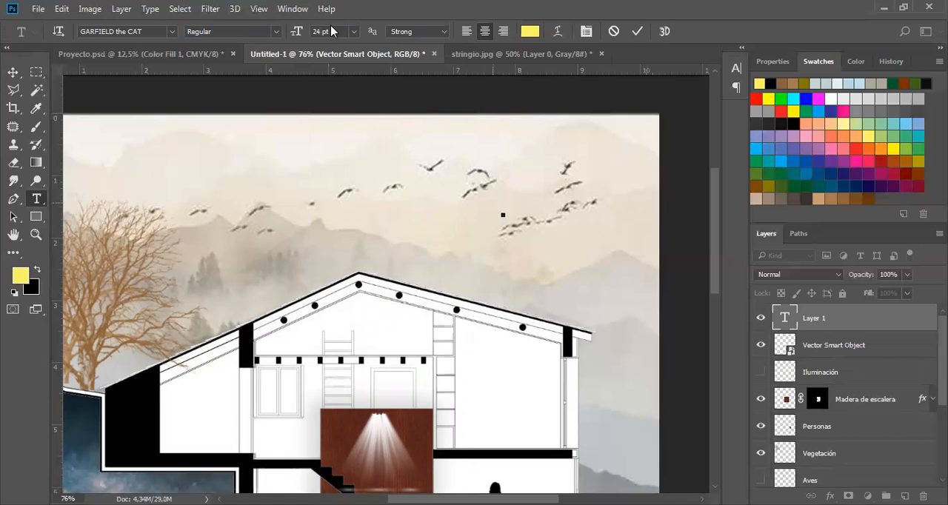
{"action": "left_click", "coordinate": [354, 31]}
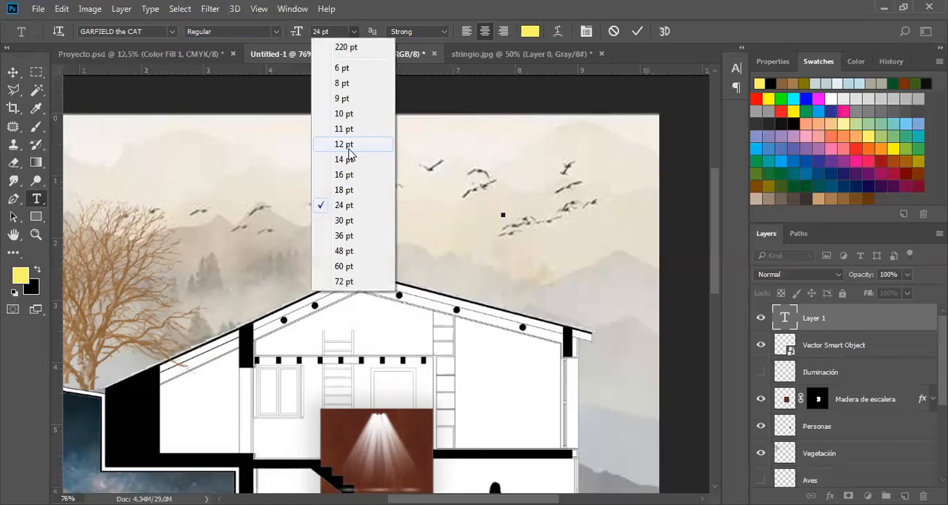
{"action": "left_click", "coordinate": [345, 144]}
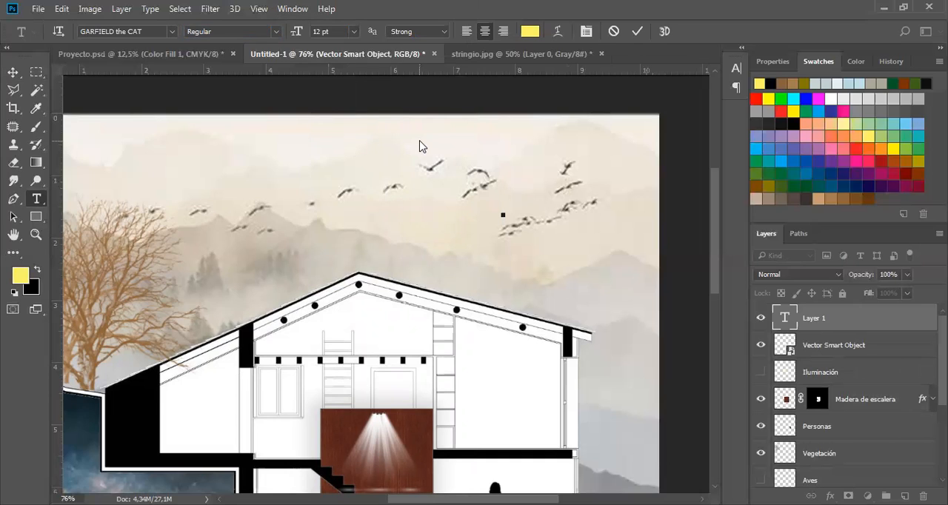
{"action": "type", "text": "Elemento 1"}
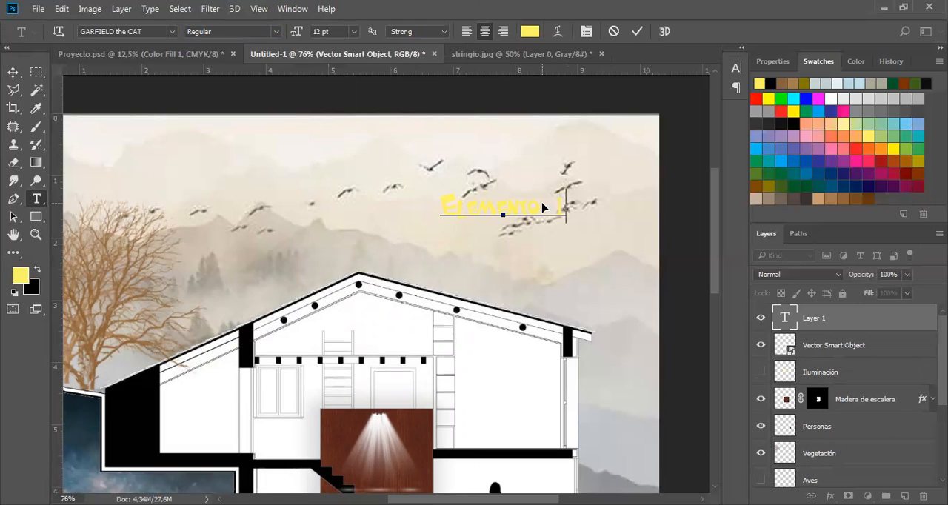
Change the whole "Elemento 1" text to the Euphemia font and colour it black (000000).
{"action": "key", "text": "ctrl+a"}
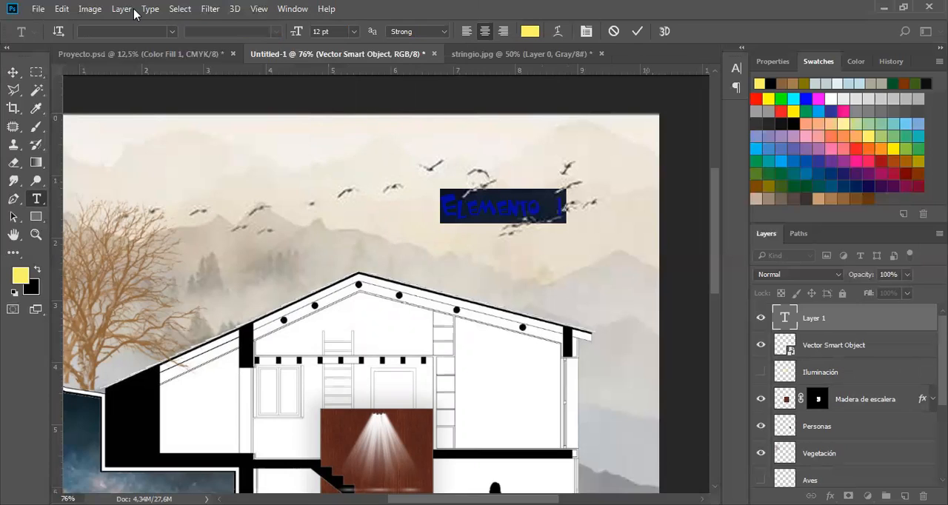
{"action": "left_click", "coordinate": [172, 34]}
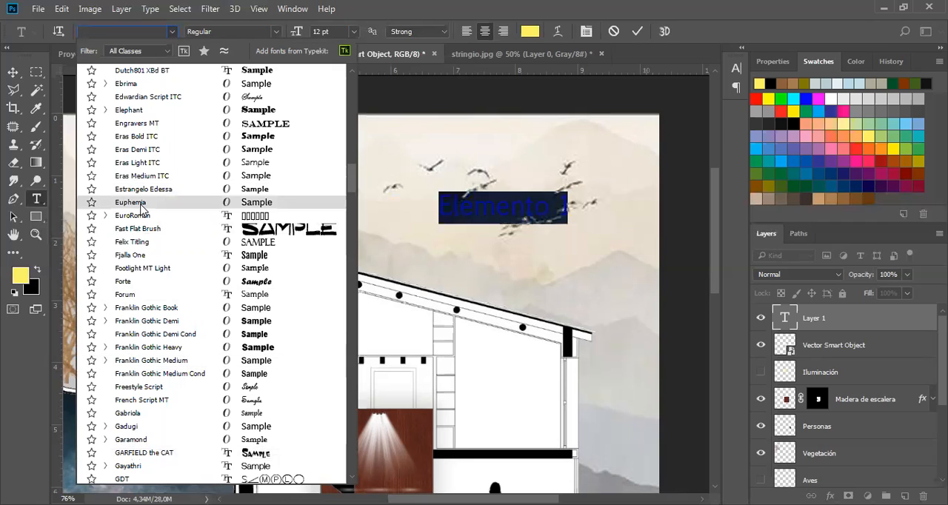
{"action": "key", "text": "Up"}
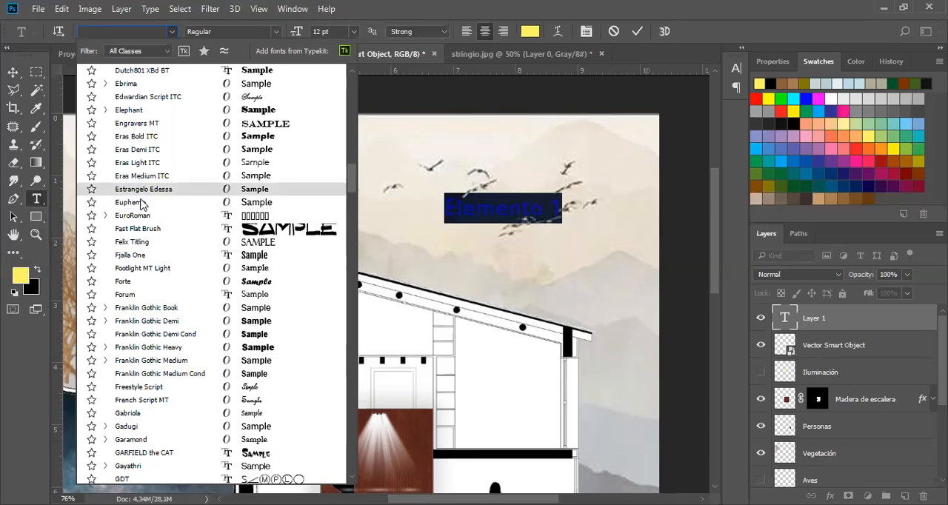
{"action": "key", "text": "Return"}
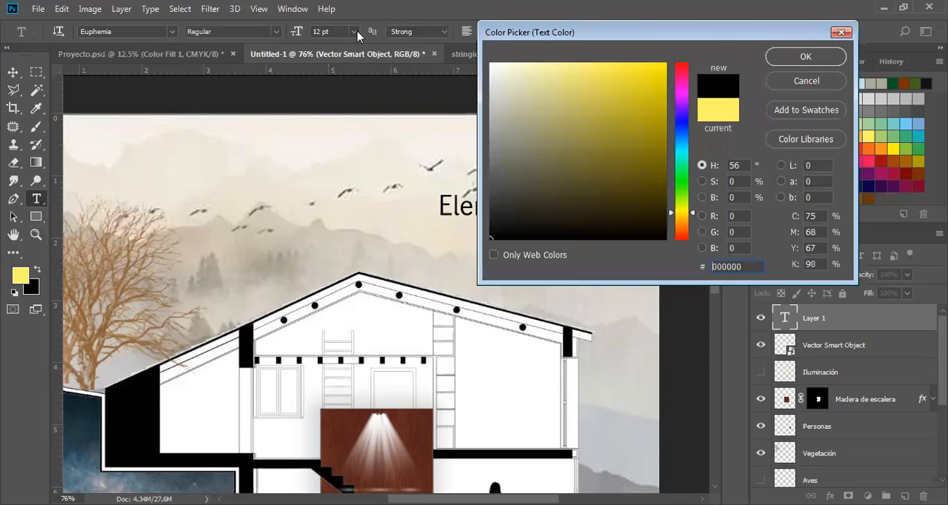
Reduce the "Elemento 1" text size to 10 pt, and finally to 9 pt.
{"action": "left_click", "coordinate": [343, 112]}
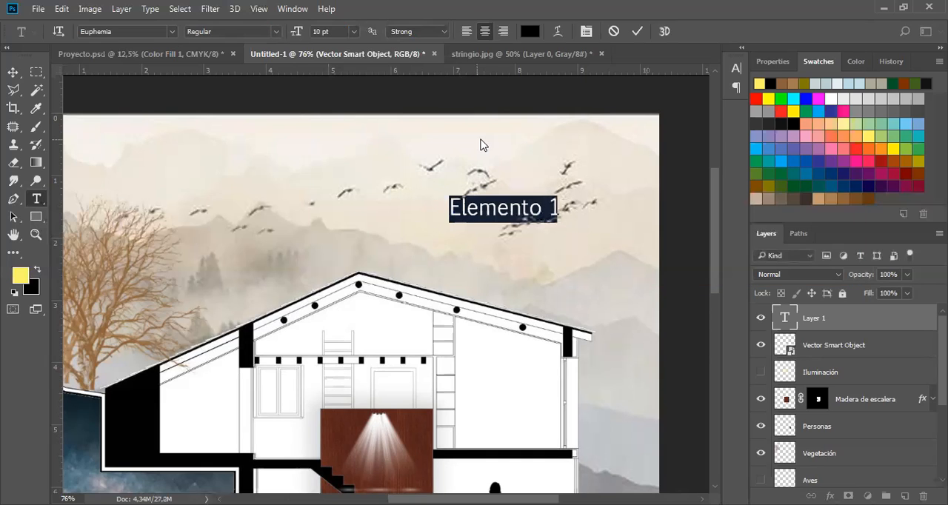
{"action": "left_click", "coordinate": [353, 32]}
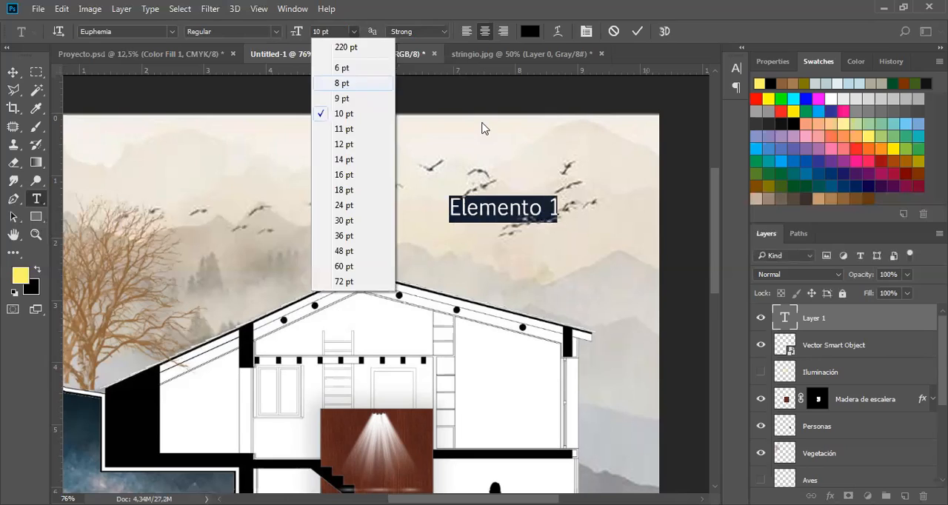
{"action": "left_click", "coordinate": [343, 99]}
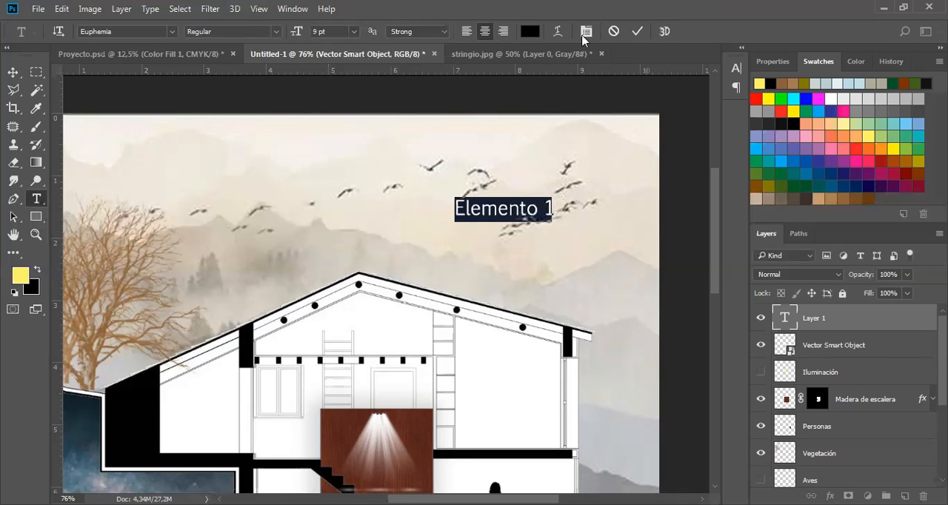
Commit the "Elemento 1" text and move it slightly lower in the sky.
{"action": "key", "text": "ctrl+Return"}
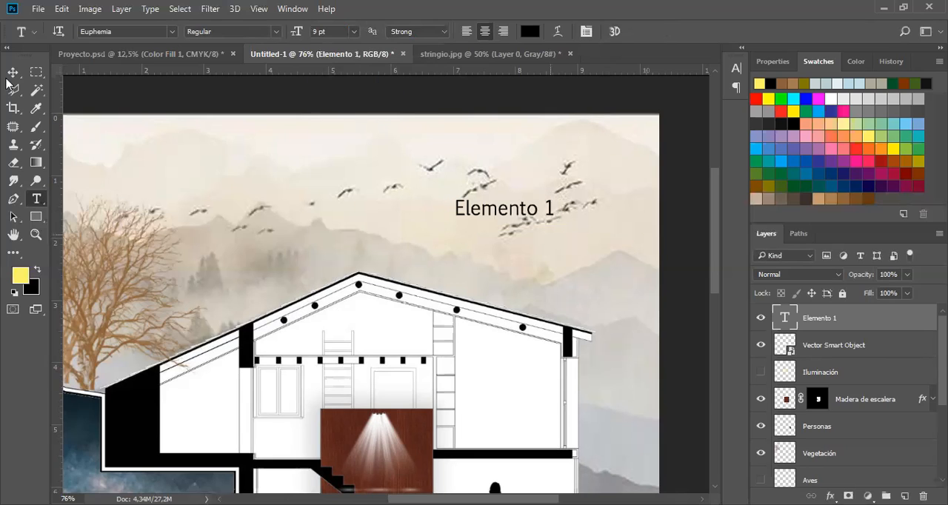
{"action": "key", "text": "v"}
{"action": "left_click_drag", "start_coordinate": [529, 249], "coordinate": [562, 220]}
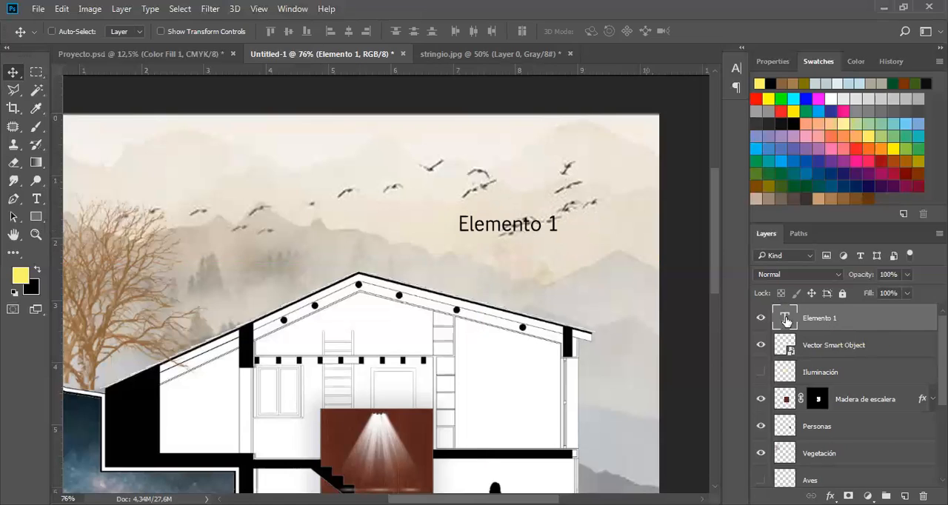
Change the label's wording to "Elemento X" and move it down beside the image's right edge, just above the roof slope.
{"action": "double_click", "coordinate": [785, 319]}
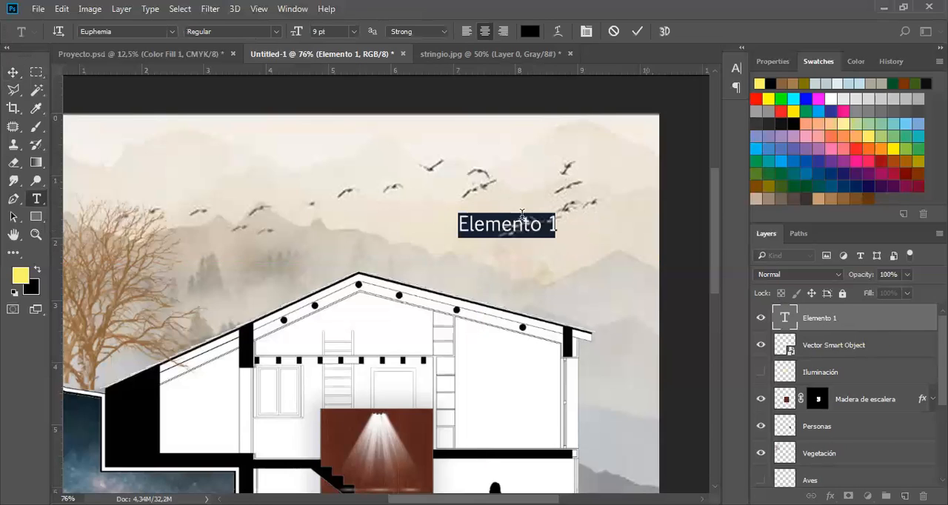
{"action": "left_click", "coordinate": [592, 220]}
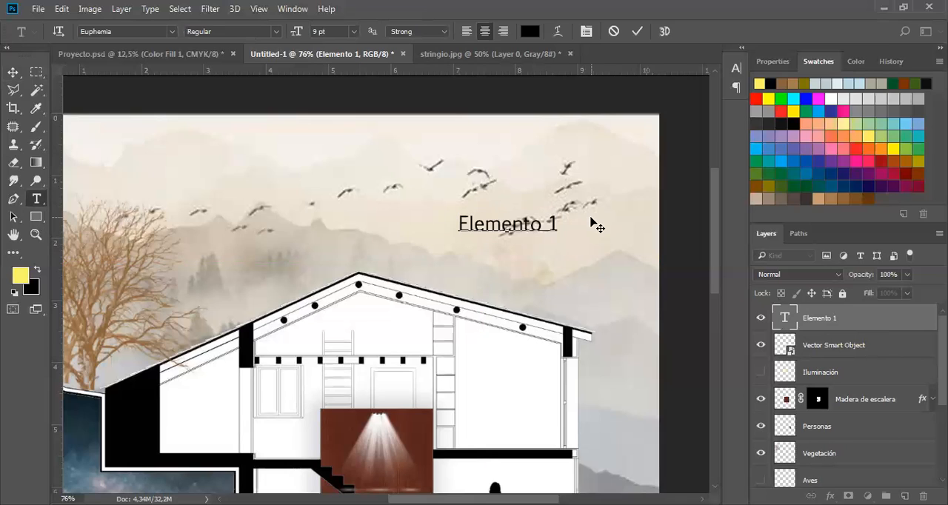
{"action": "key", "text": "BackSpace"}
{"action": "type", "text": "X"}
{"action": "key", "text": "Return"}
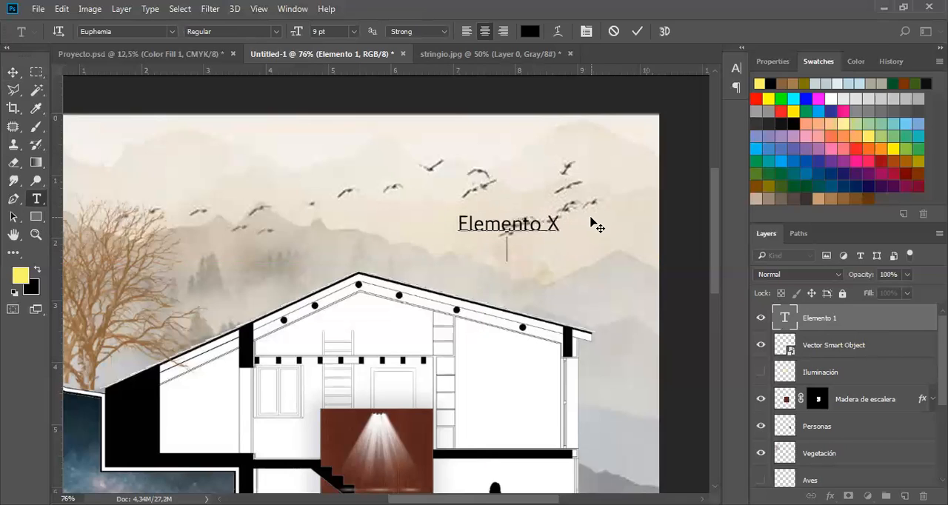
{"action": "key", "text": "BackSpace"}
{"action": "left_click", "coordinate": [639, 30]}
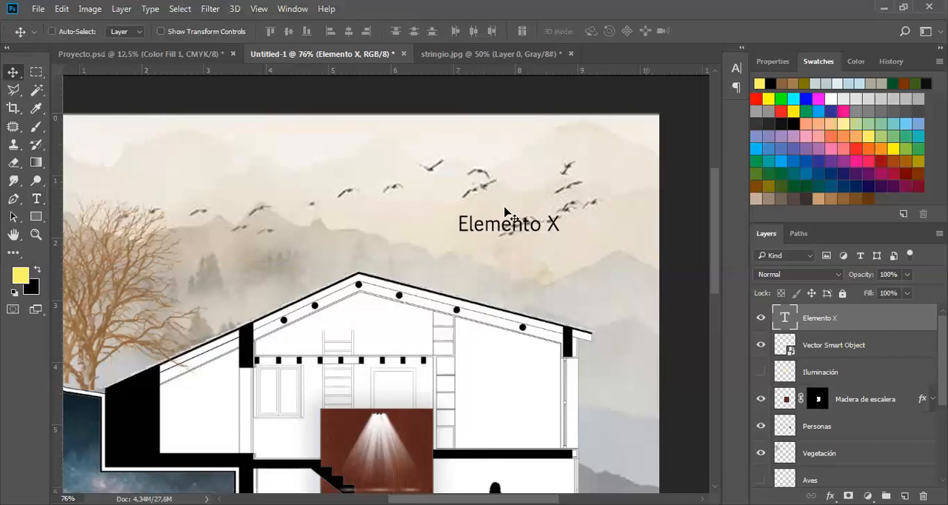
{"action": "left_click_drag", "start_coordinate": [569, 246], "coordinate": [492, 299]}
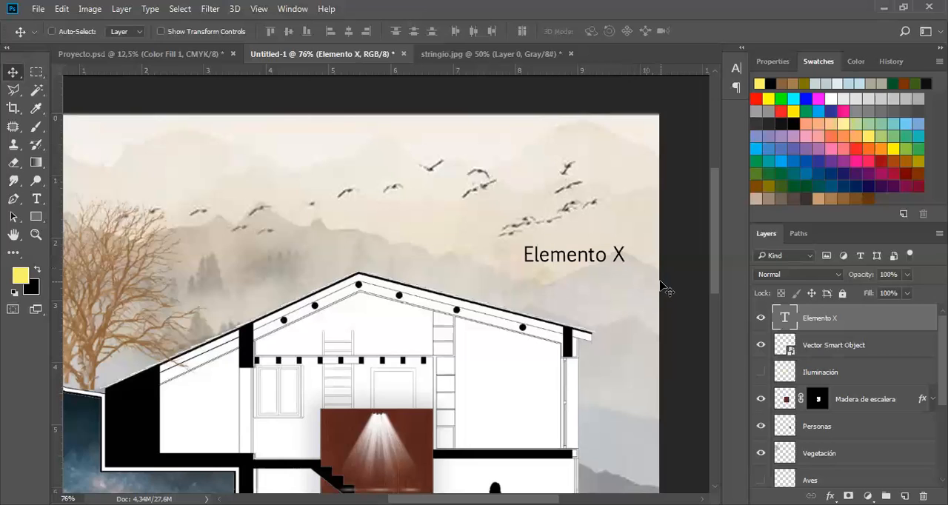
Choose the Brush tool with the hard round tip at 100% hardness.
{"action": "left_click", "coordinate": [31, 130]}
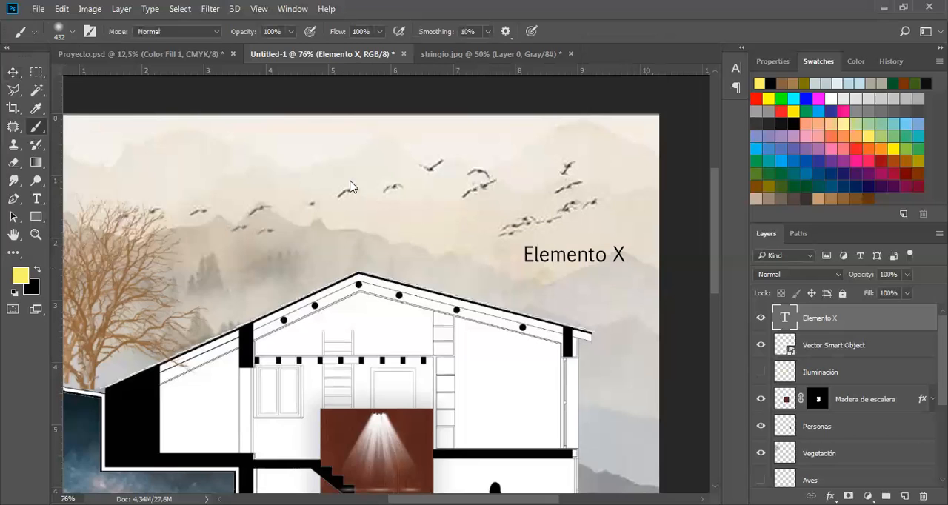
{"action": "right_click", "coordinate": [343, 249]}
{"action": "scroll", "coordinate": [122, 175], "scroll_direction": "up", "scroll_amount": 5}
{"action": "left_click", "coordinate": [158, 140]}
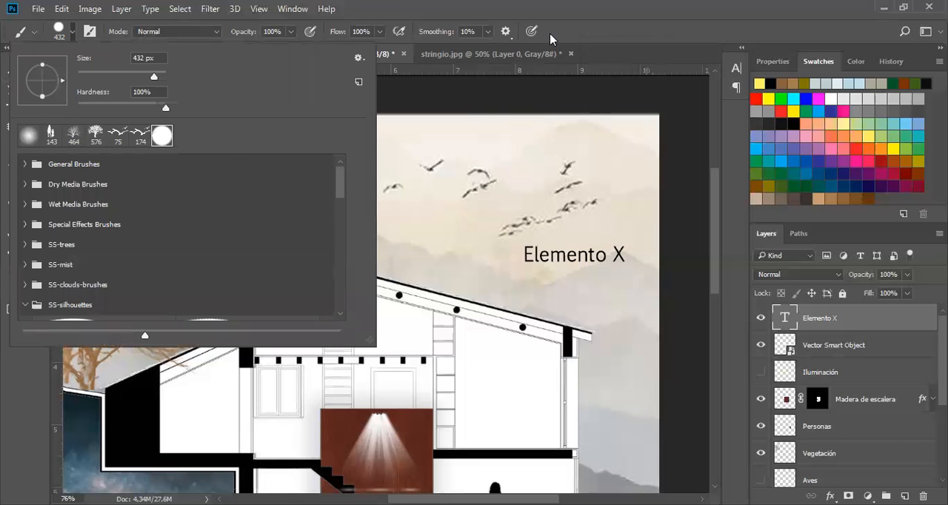
Add a new layer named "Linea" directly beneath the Elemento X text layer.
{"action": "key", "text": "ctrl+shift+alt+n"}
{"action": "mouse_move", "coordinate": [826, 326]}
{"action": "left_mouse_down"}
{"action": "mouse_move", "coordinate": [828, 358]}
{"action": "mouse_move", "coordinate": [821, 350]}
{"action": "left_mouse_up"}
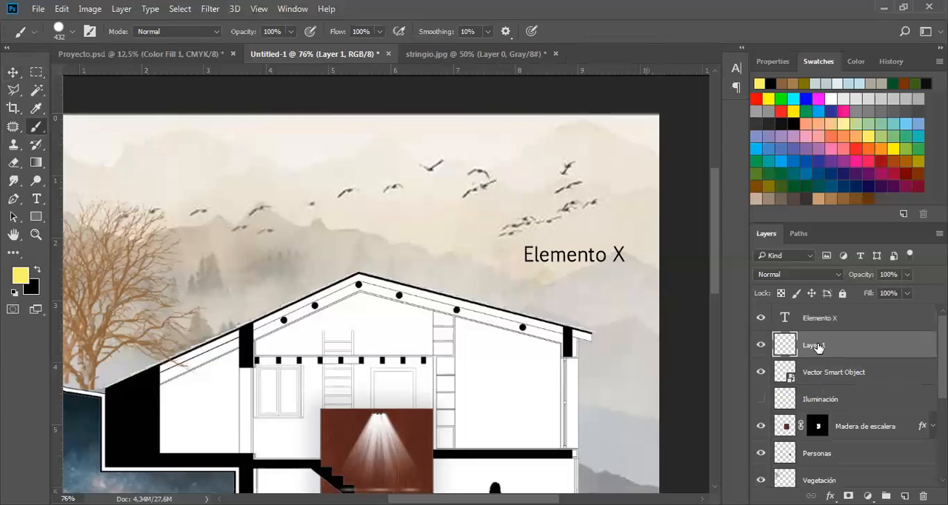
{"action": "double_click", "coordinate": [885, 339]}
{"action": "type", "text": "Linea"}
{"action": "key", "text": "Return"}
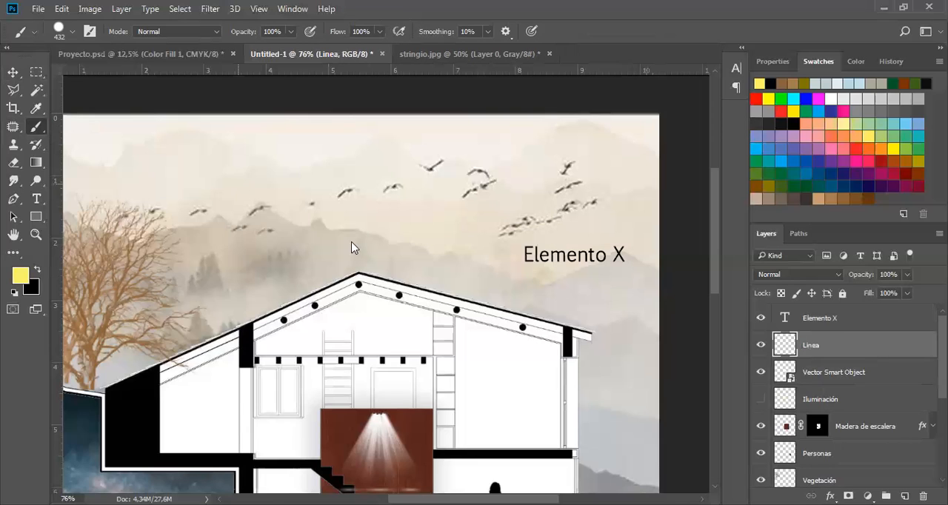
Set the brush size to 14 px and the foreground colour to a dark brown-grey swatch.
{"action": "right_click", "coordinate": [214, 217]}
{"action": "key", "text": "Down"}
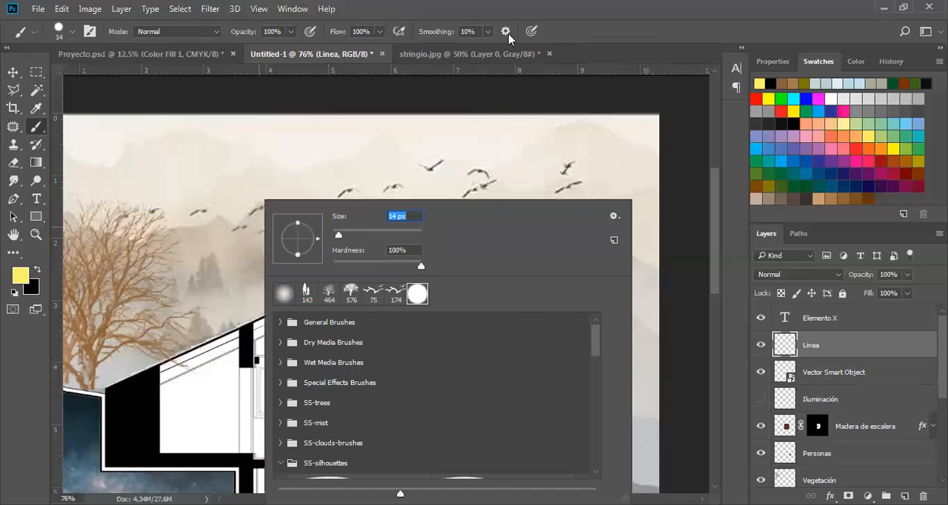
{"action": "key", "text": "Return"}
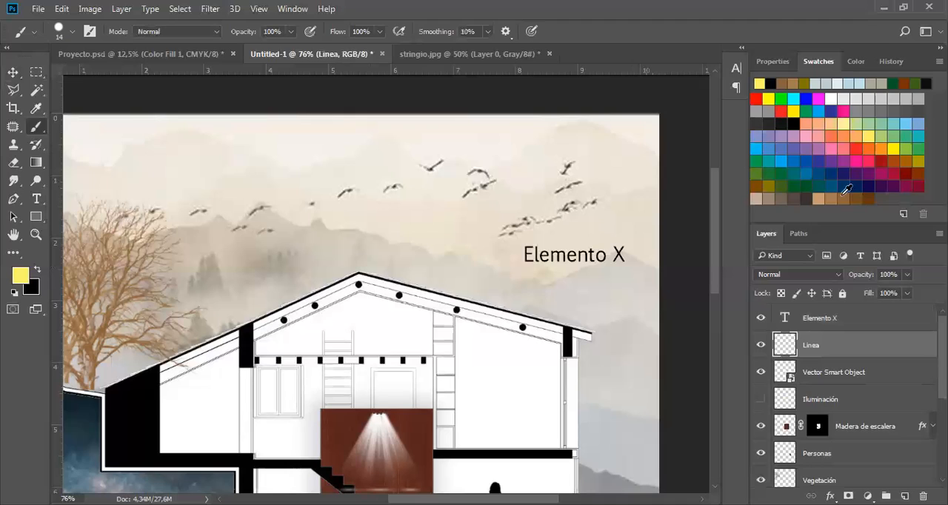
{"action": "left_click", "coordinate": [812, 196]}
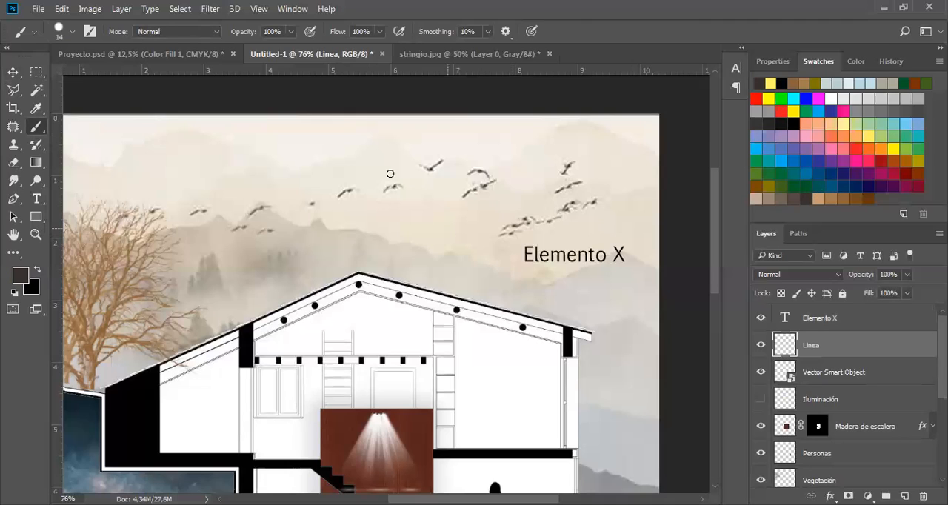
Paint a straight line from the roof's right slope to the label, and continue it with connected straight strokes around the house.
{"action": "left_click", "coordinate": [453, 291]}
{"action": "left_click", "coordinate": [517, 266], "text": "shift"}
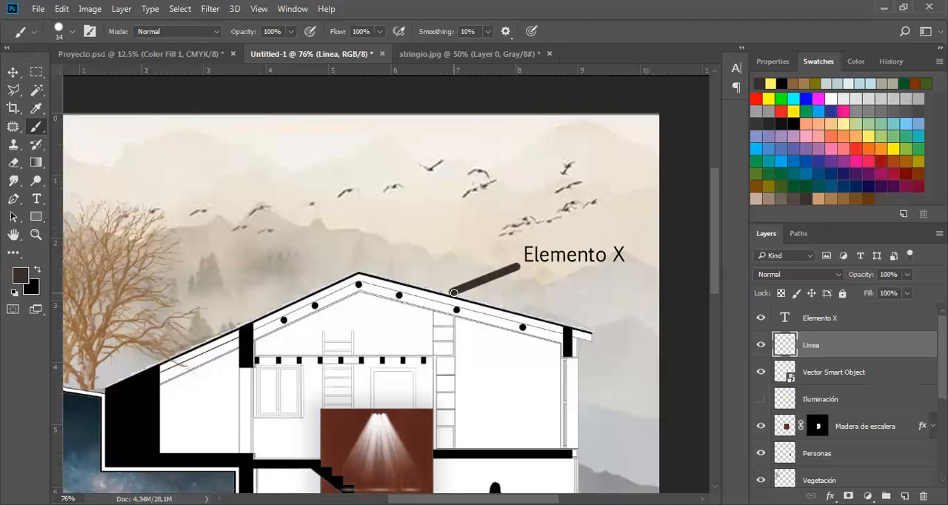
{"action": "left_click", "coordinate": [643, 268], "text": "shift"}
{"action": "mouse_move", "coordinate": [609, 378]}
{"action": "left_mouse_down"}
{"action": "mouse_move", "coordinate": [531, 440]}
{"action": "mouse_move", "coordinate": [393, 415]}
{"action": "left_mouse_up"}
{"action": "left_click_drag", "start_coordinate": [391, 264], "coordinate": [391, 303]}
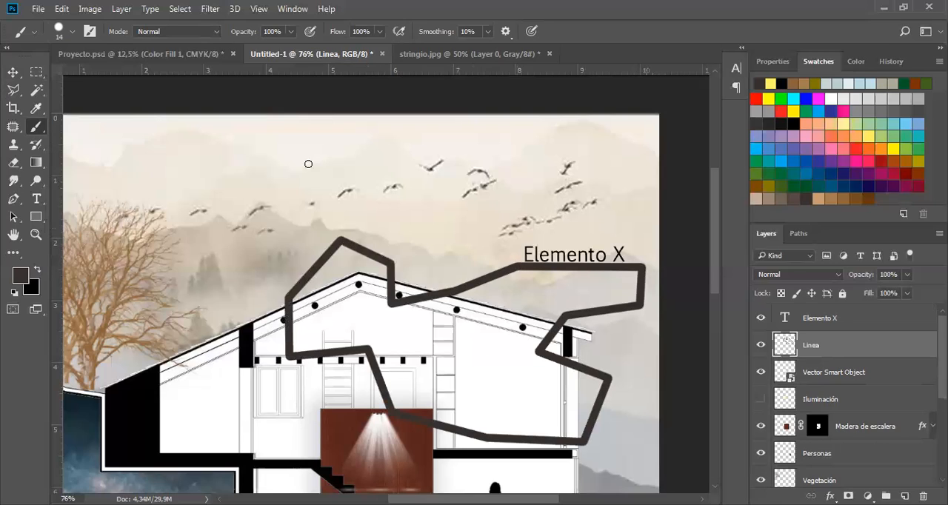
Delete the painted line layer and add an empty layer named "Linea" above the Vector Smart Object layer.
{"action": "key", "text": "Delete"}
{"action": "left_click", "coordinate": [904, 496]}
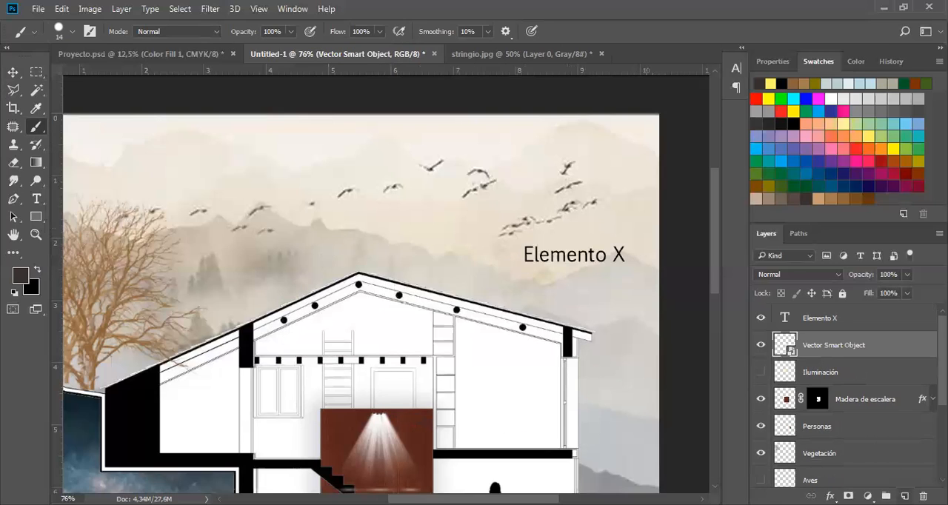
{"action": "double_click", "coordinate": [818, 345]}
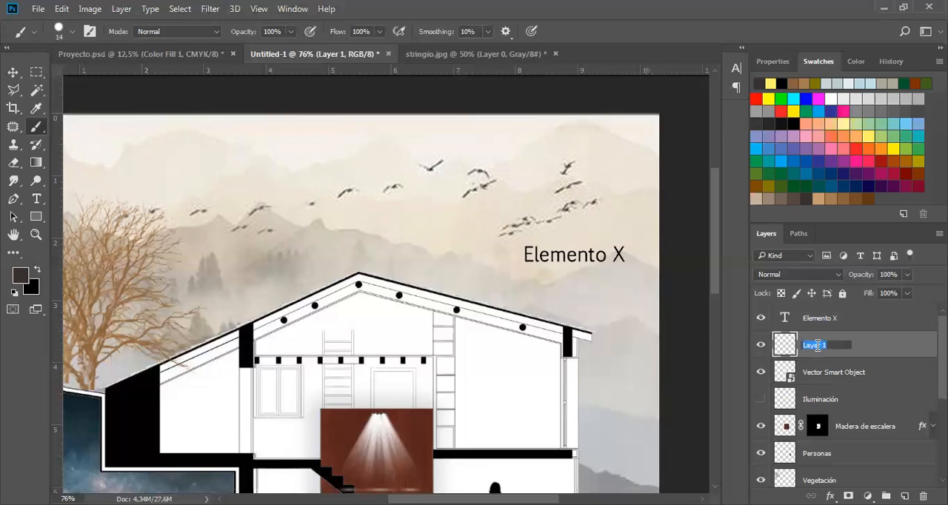
{"action": "type", "text": "Linea"}
{"action": "key", "text": "Return"}
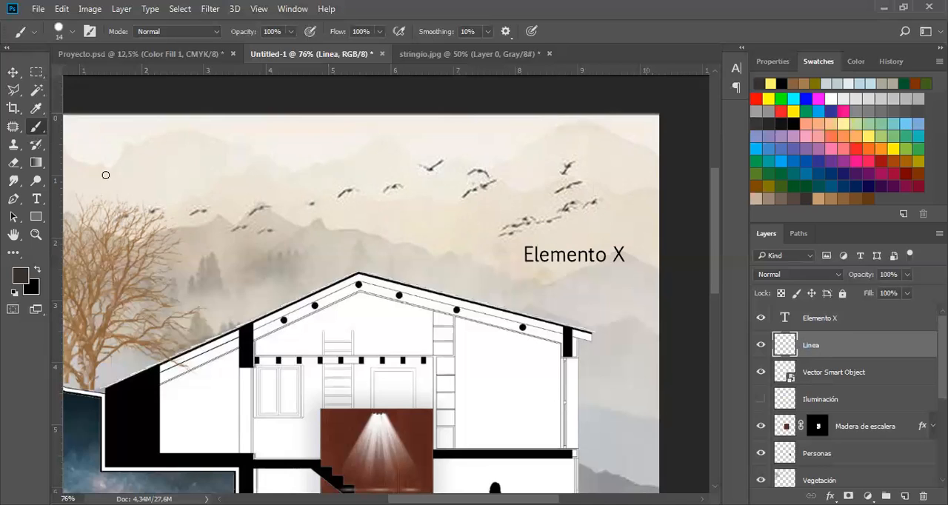
Choose the Pen tool and set it to Shape mode instead of Path.
{"action": "left_click", "coordinate": [17, 199]}
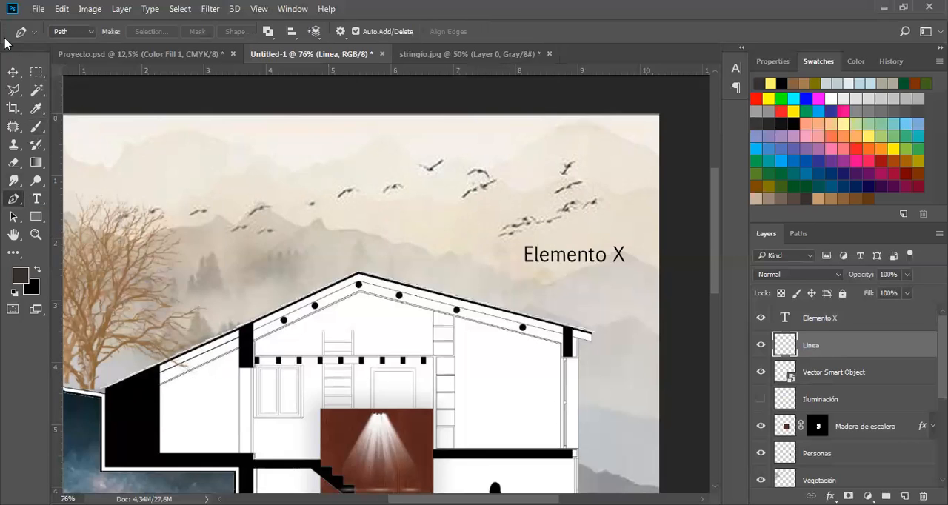
{"action": "left_click", "coordinate": [92, 31]}
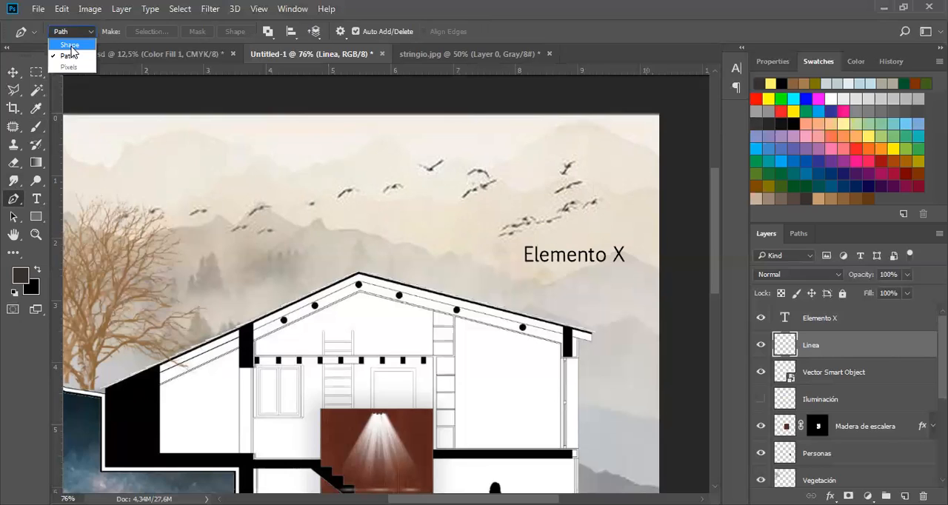
{"action": "left_click", "coordinate": [80, 44]}
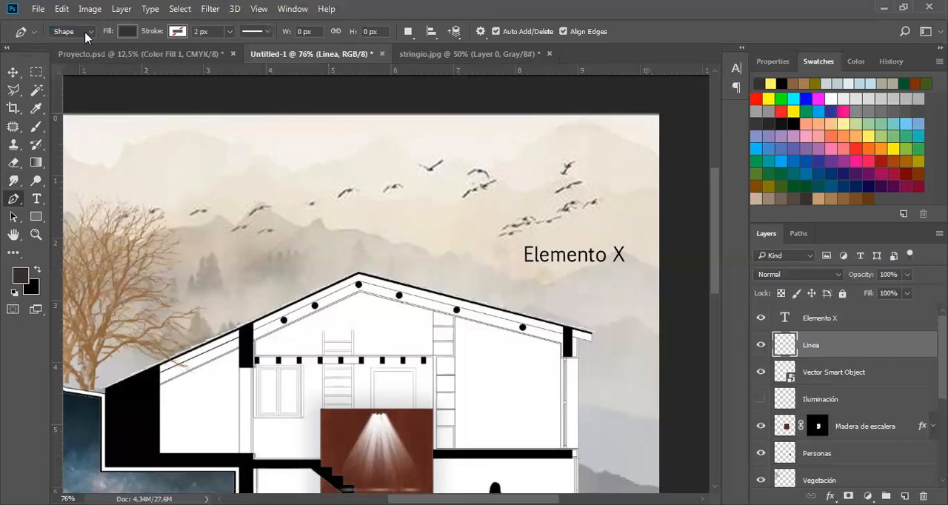
{"action": "left_click", "coordinate": [82, 31]}
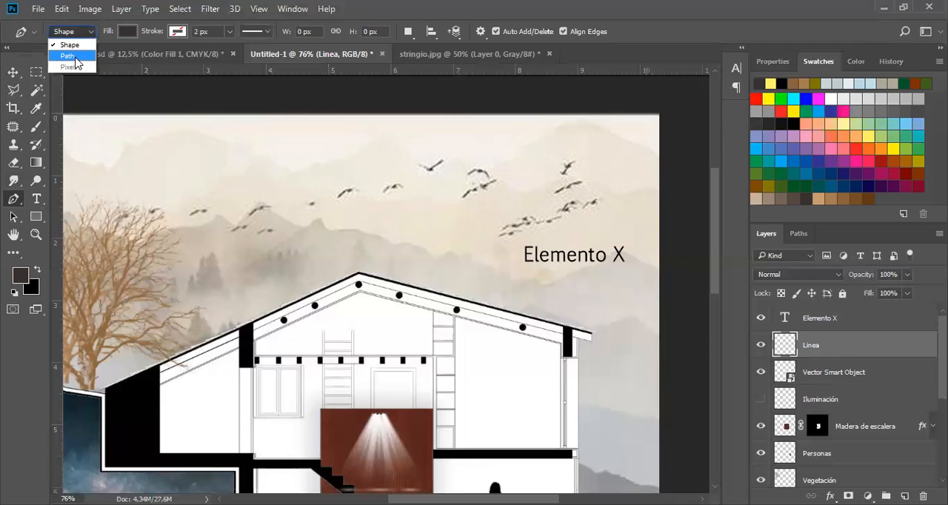
{"action": "left_click", "coordinate": [74, 57]}
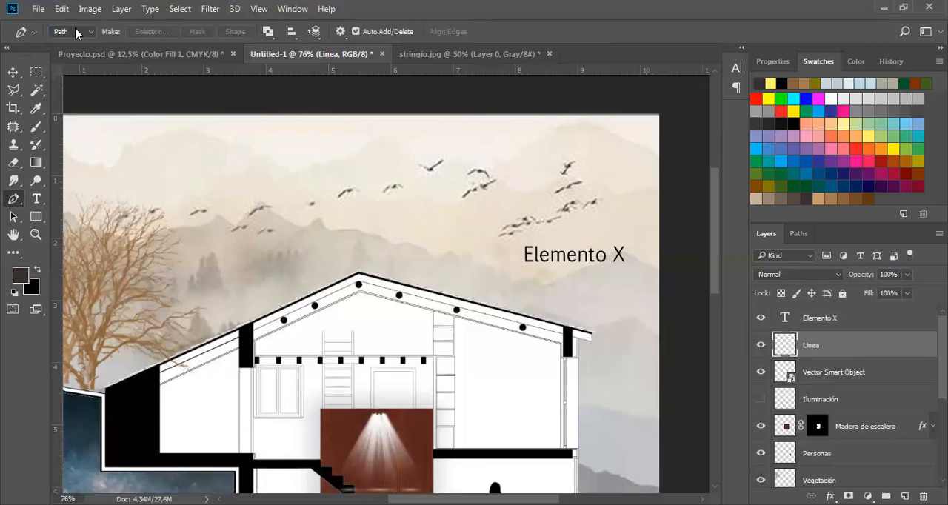
{"action": "left_click", "coordinate": [77, 34]}
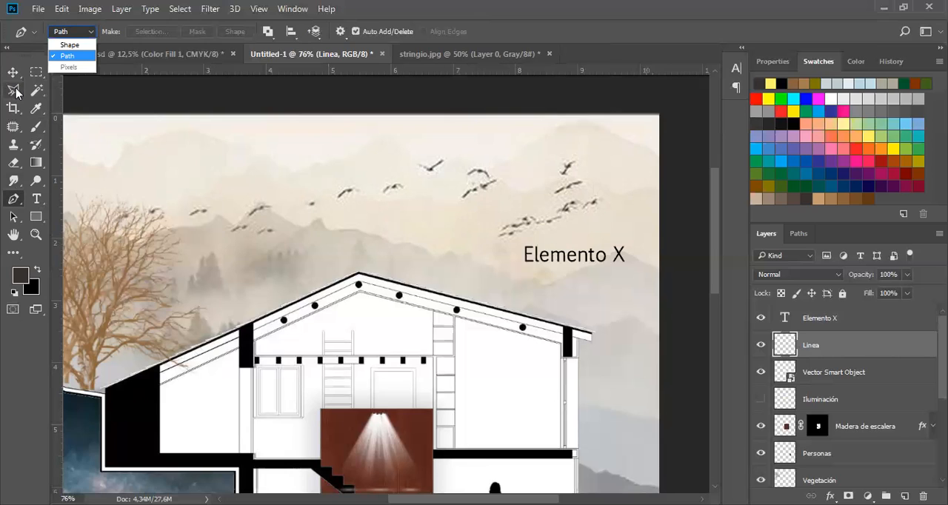
{"action": "left_click", "coordinate": [87, 44]}
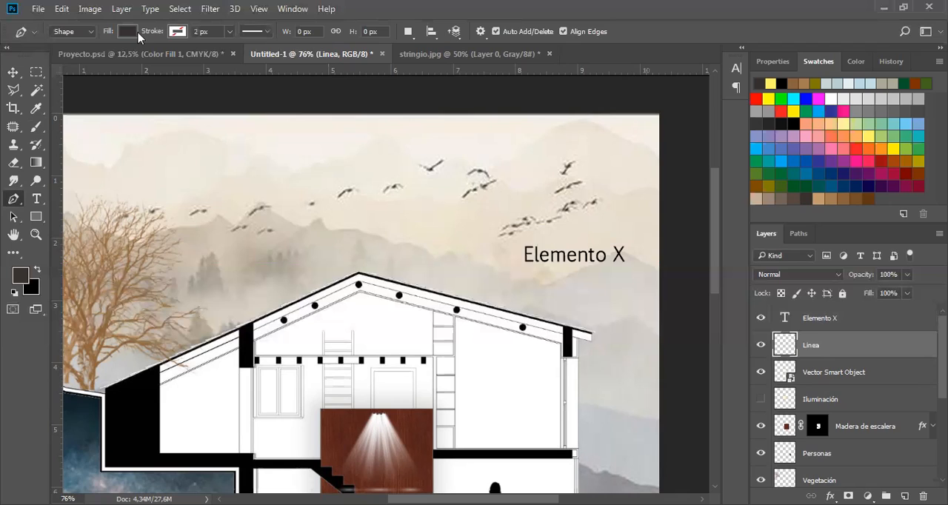
Set the pen shape to no fill with a black dashed stroke 12,87 px wide.
{"action": "left_click", "coordinate": [181, 33]}
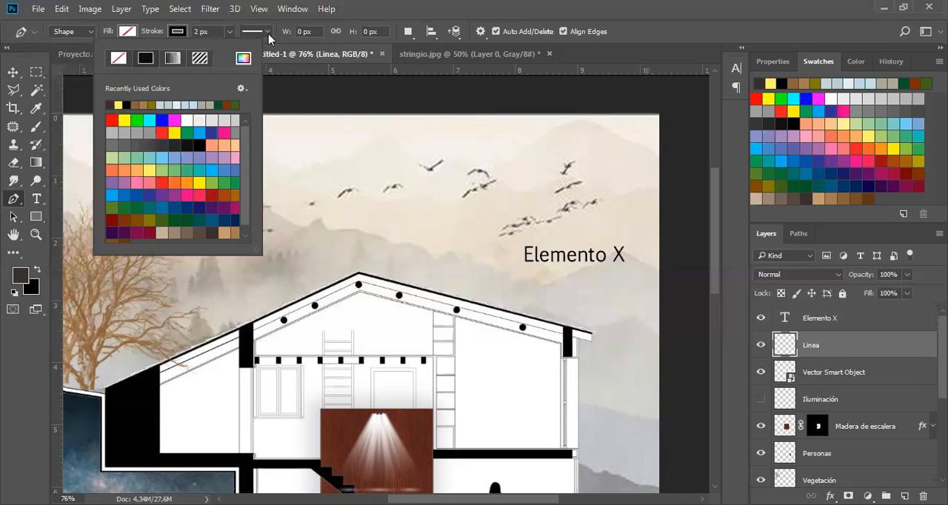
{"action": "left_click", "coordinate": [230, 32]}
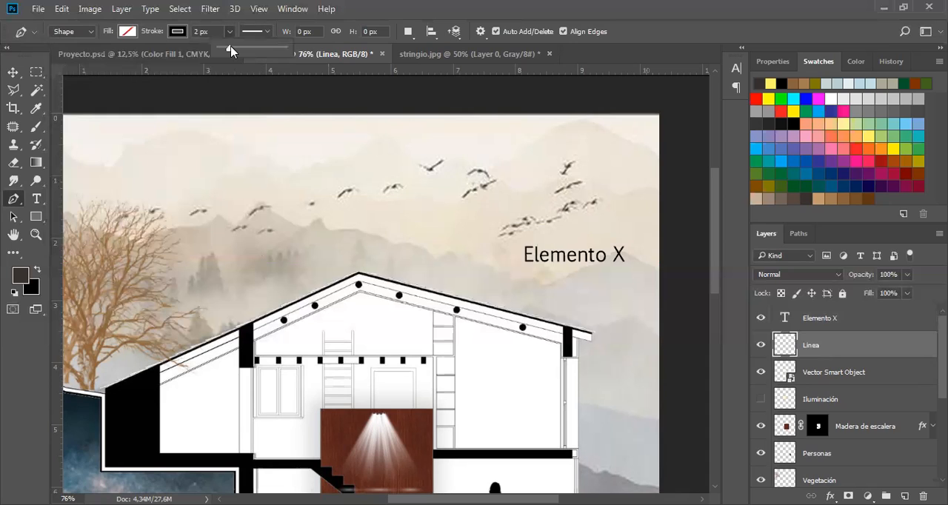
{"action": "left_click_drag", "start_coordinate": [228, 47], "coordinate": [231, 49]}
{"action": "left_click", "coordinate": [266, 32]}
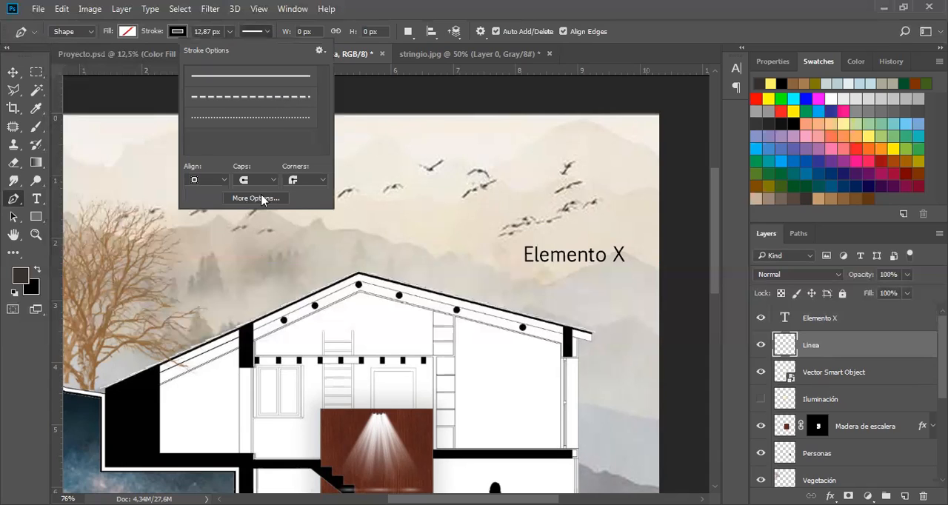
{"action": "left_click", "coordinate": [254, 99]}
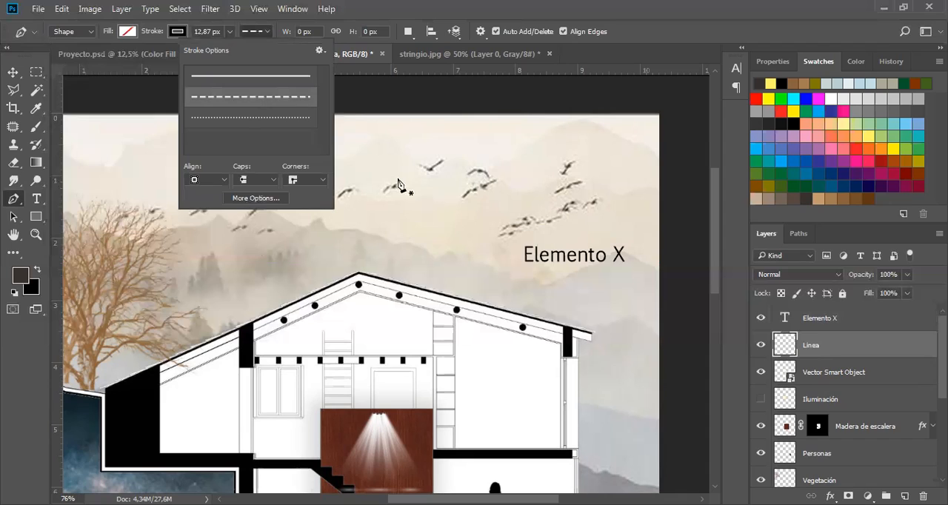
Draw an angled leader line, about 300 by 65 px, from the roof's right slope up and along beneath the "Elemento X" label.
{"action": "left_click", "coordinate": [474, 300]}
{"action": "left_click", "coordinate": [520, 268], "text": "shift"}
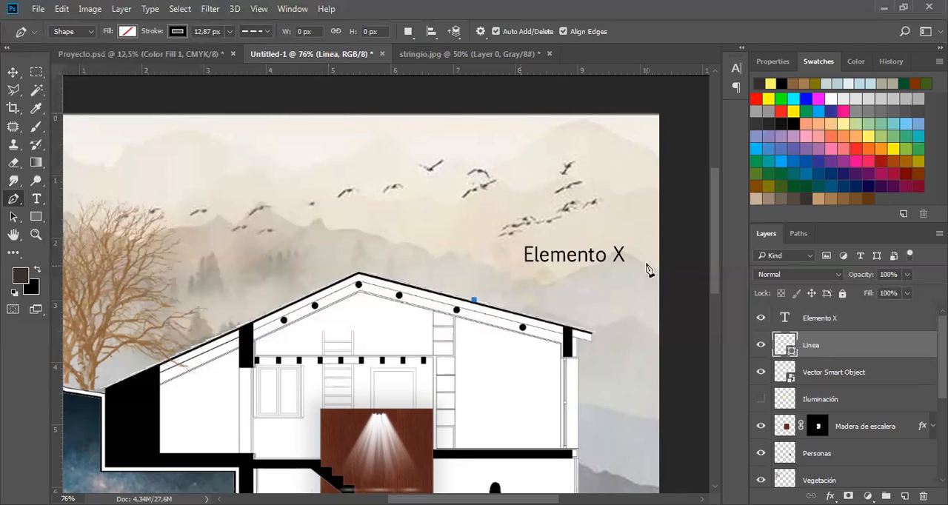
{"action": "left_click", "coordinate": [632, 268]}
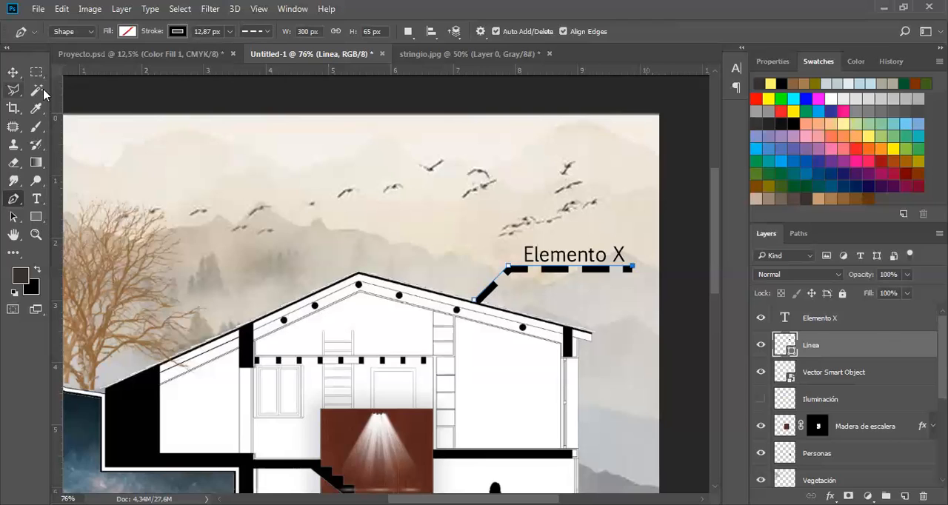
{"action": "key", "text": "v"}
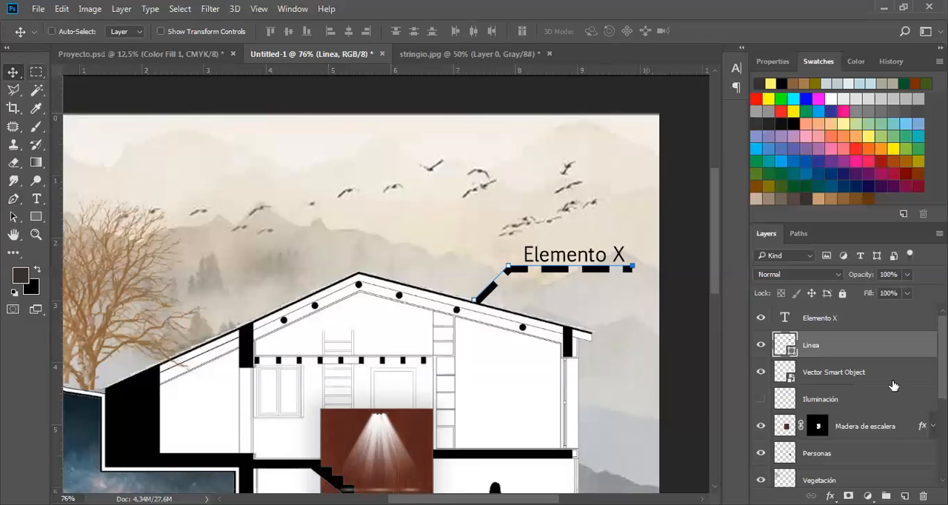
{"action": "left_click", "coordinate": [496, 339], "text": "ctrl"}
{"action": "key", "text": "ctrl+0"}
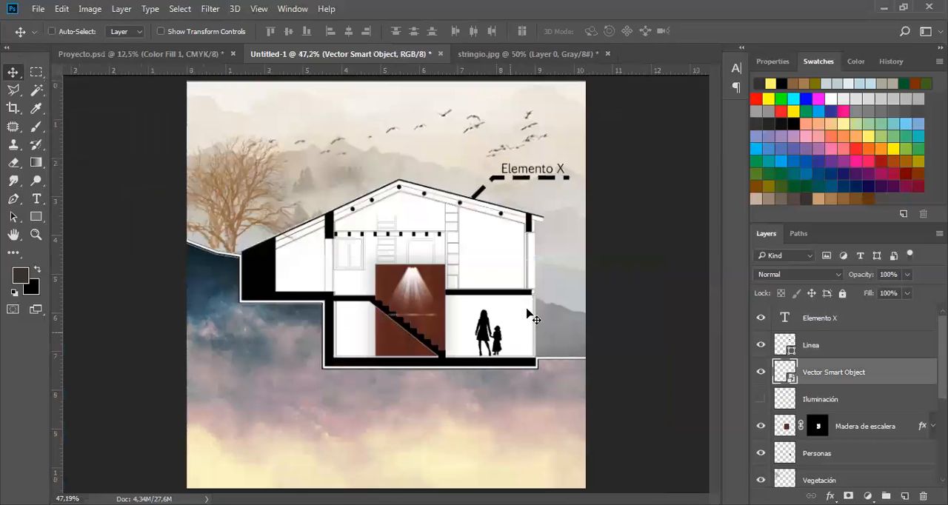